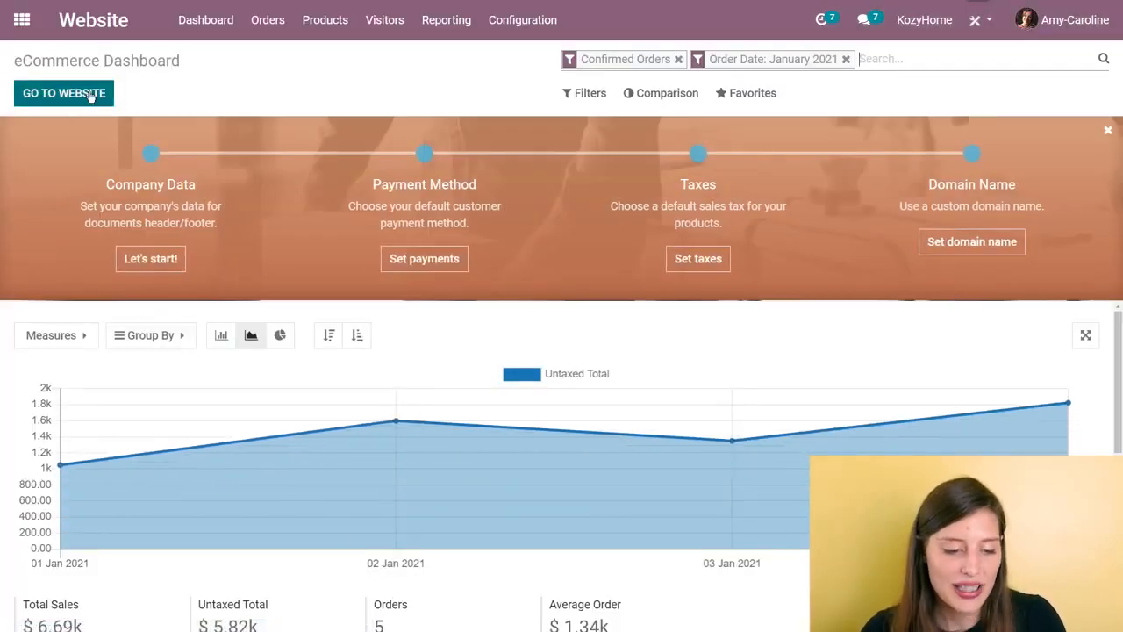
Step: Open the website homepage for editing and start switching its theme, accepting to leave the editor
click(90, 96)
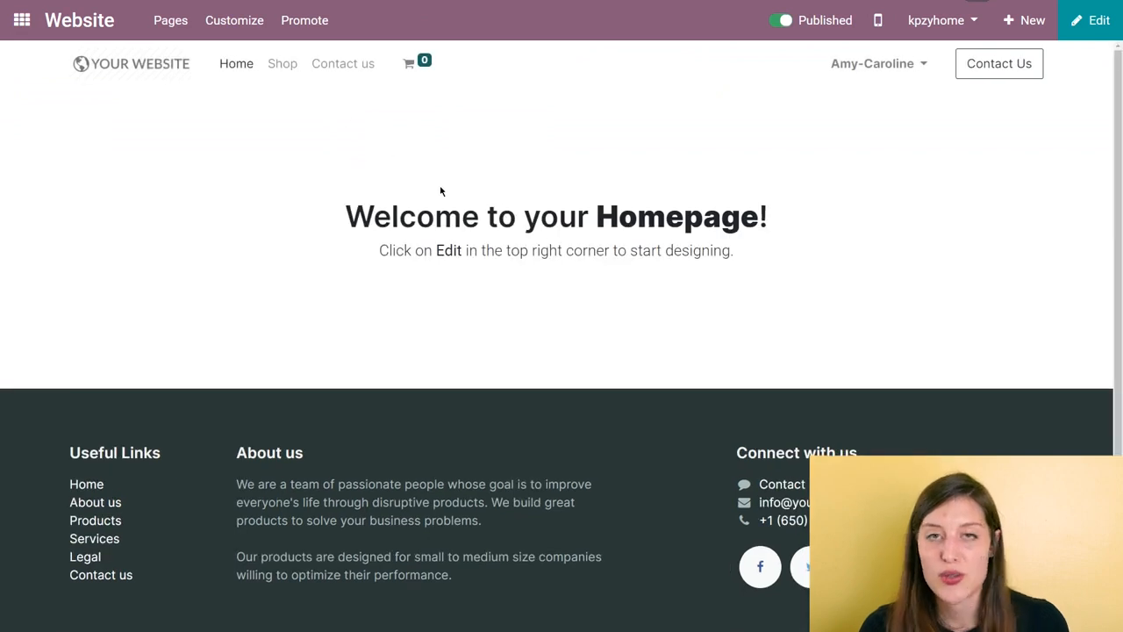
click(1095, 28)
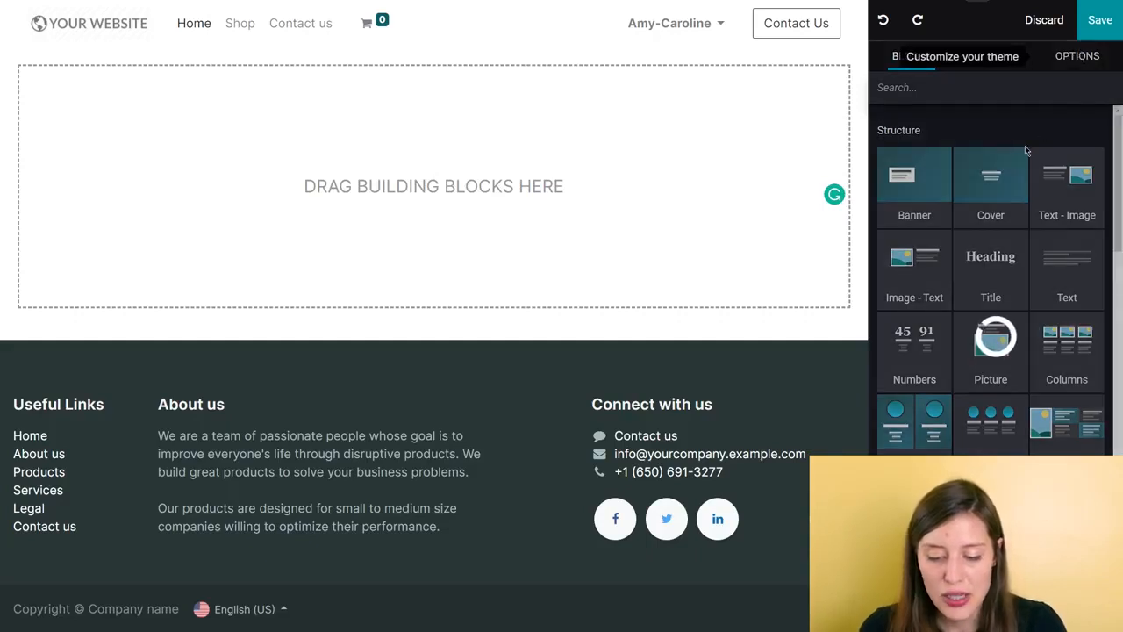
scroll(1032, 302, down, 5)
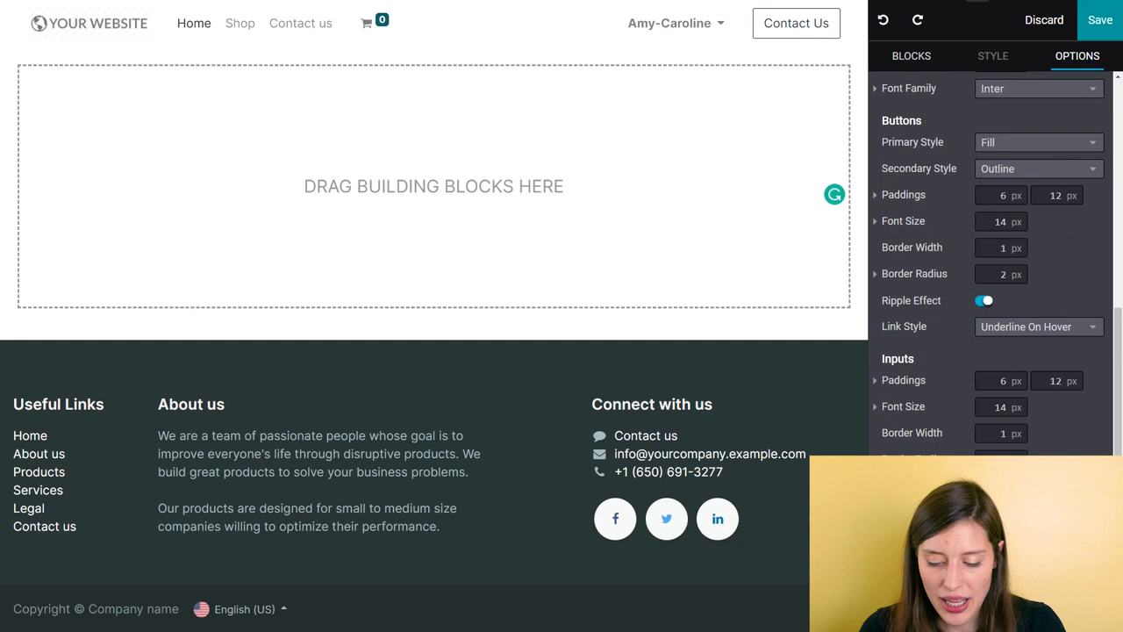
click(1022, 589)
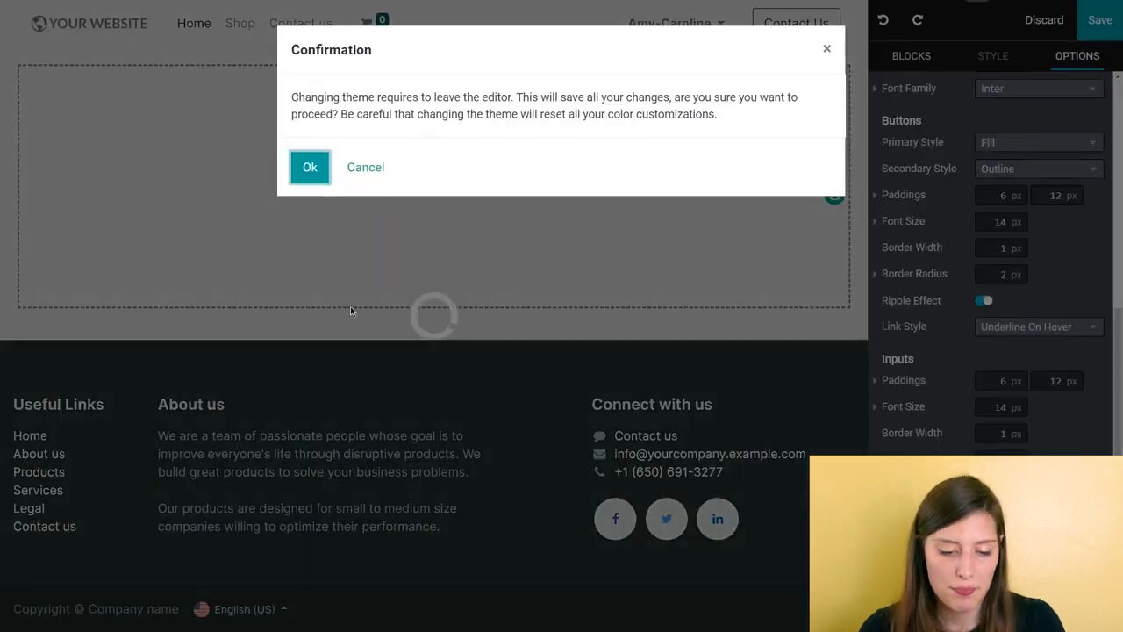
click(308, 181)
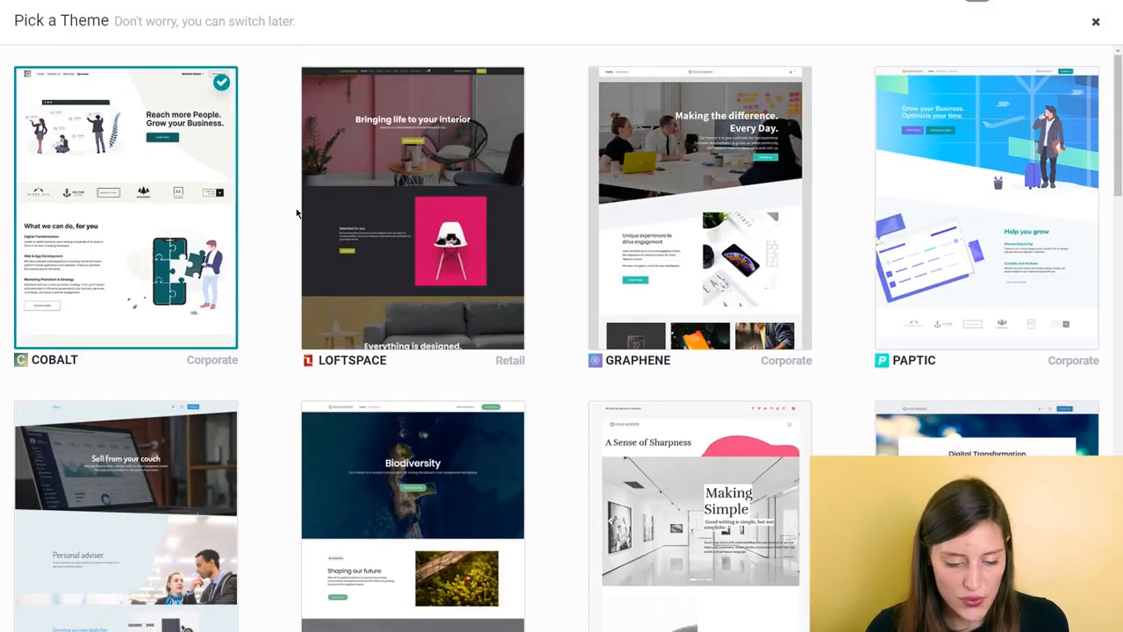
Step: Browse the available themes and apply the Loftspace retail theme to the website
scroll(727, 380, down, 4)
scroll(728, 381, up, 4)
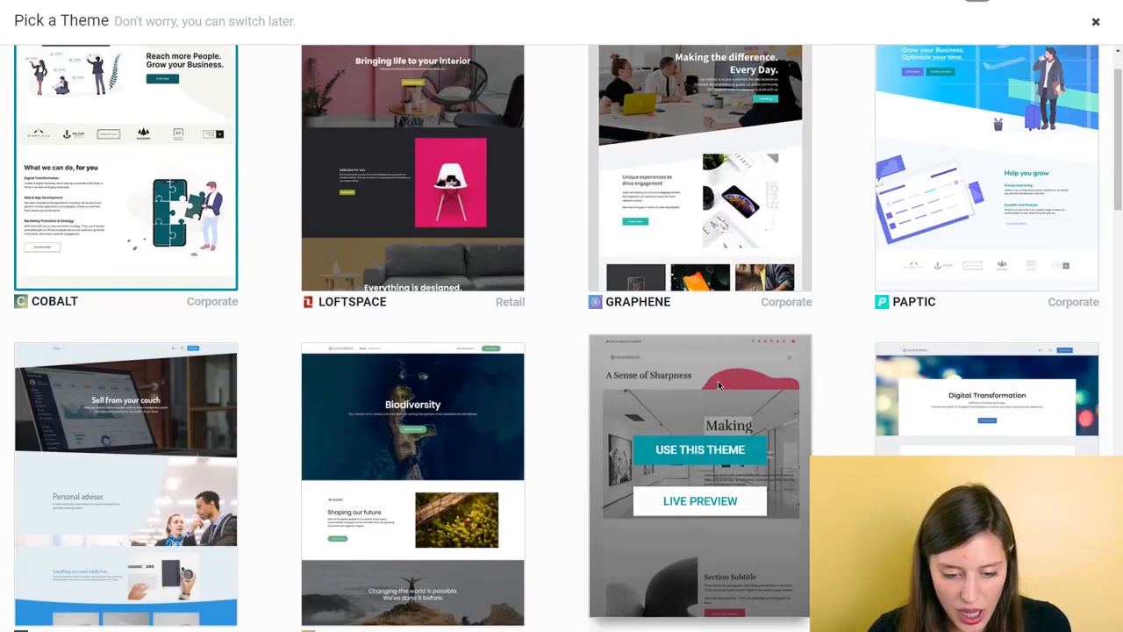
mouse_move(413, 184)
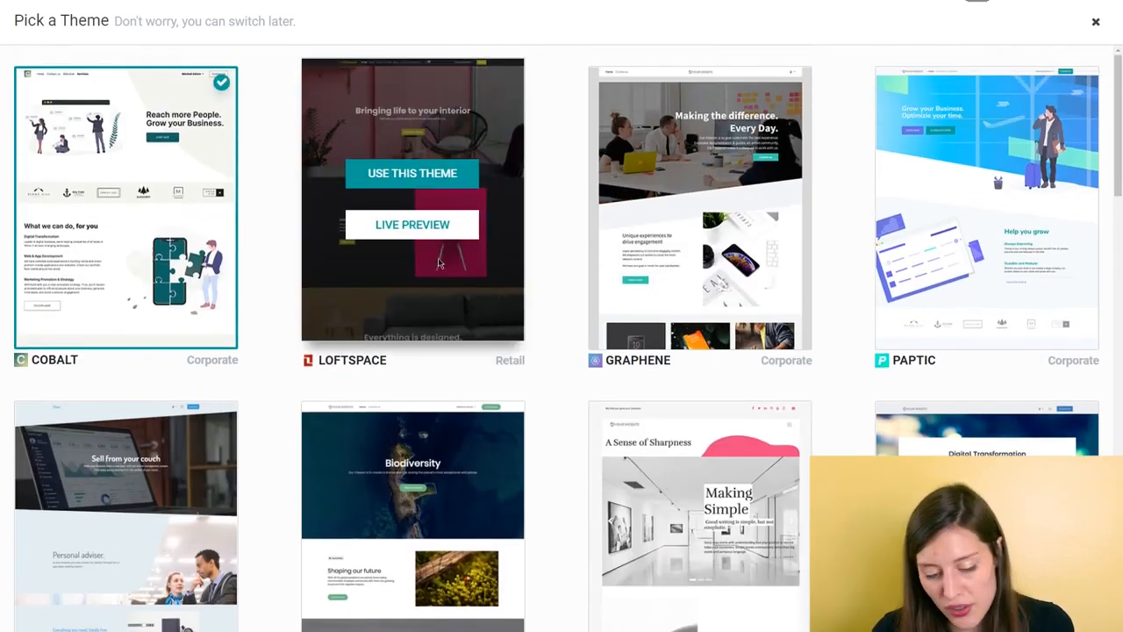
click(407, 173)
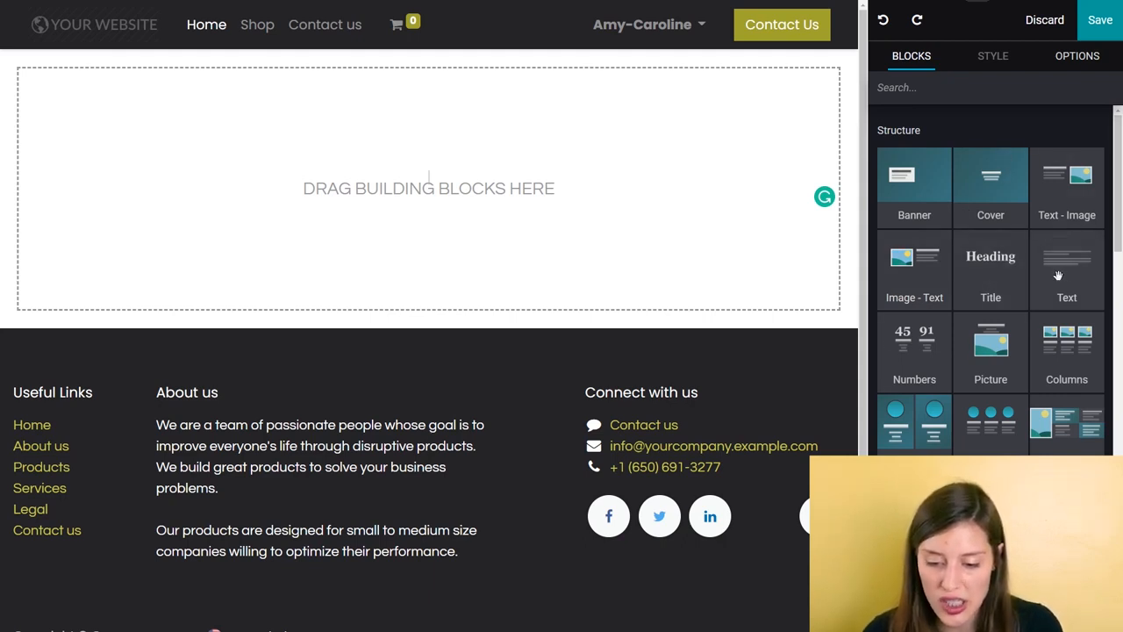
Step: Add a Cover block to the empty homepage and a three-card Columns block beneath it
drag(1003, 189, 451, 164)
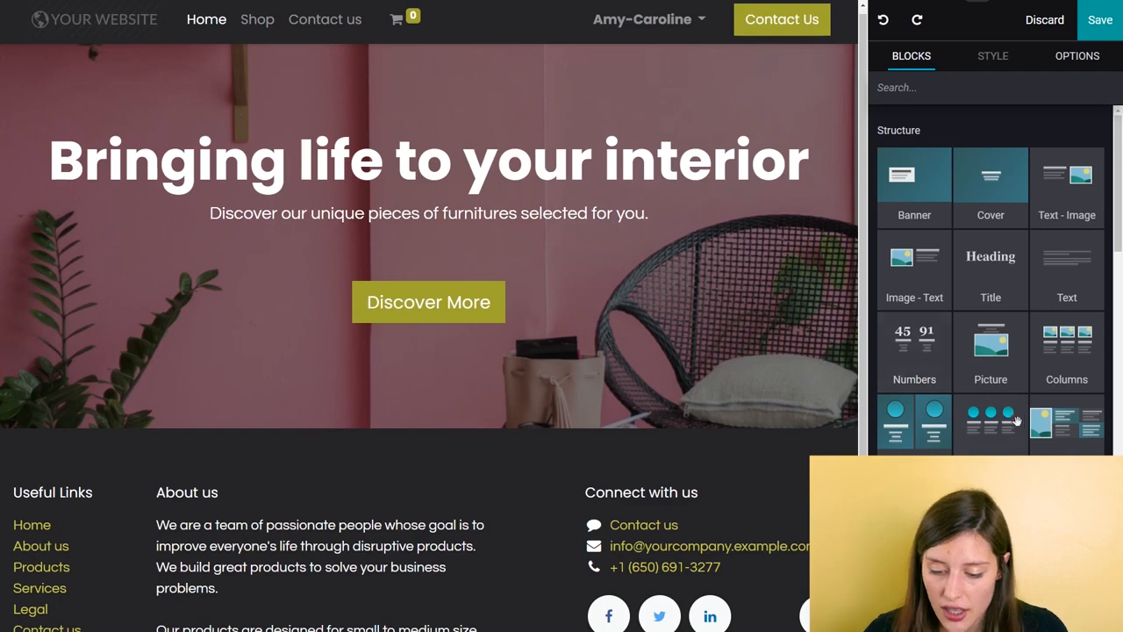
scroll(1042, 417, down, 2)
scroll(1057, 386, up, 2)
drag(1073, 367, 418, 467)
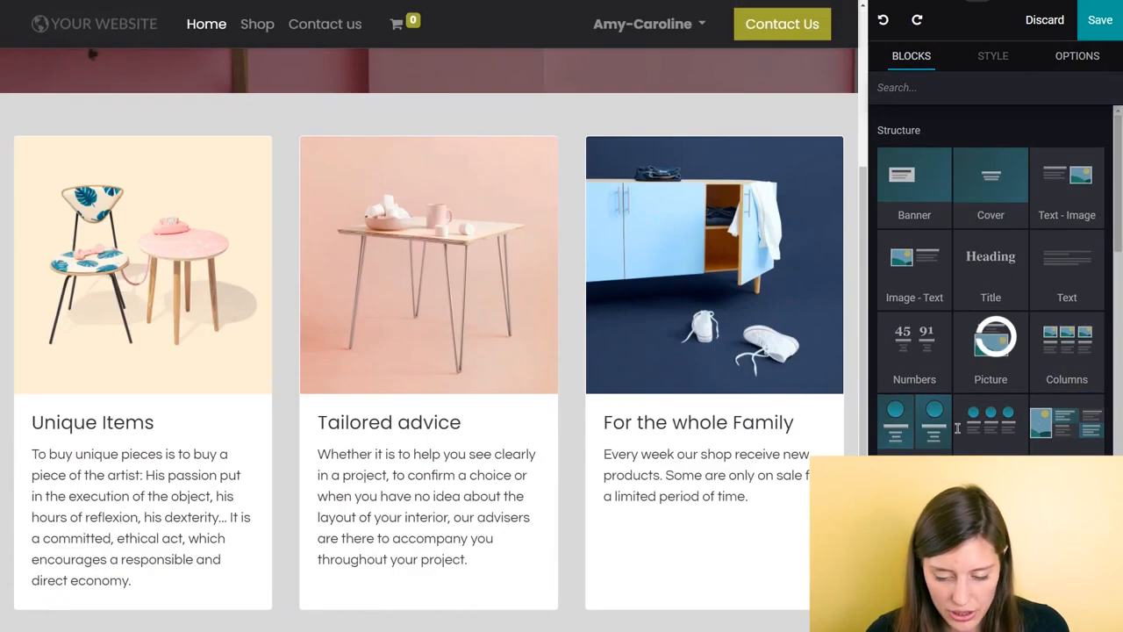
Step: Add a customer quotes carousel block between the columns and the footer
scroll(965, 416, down, 3)
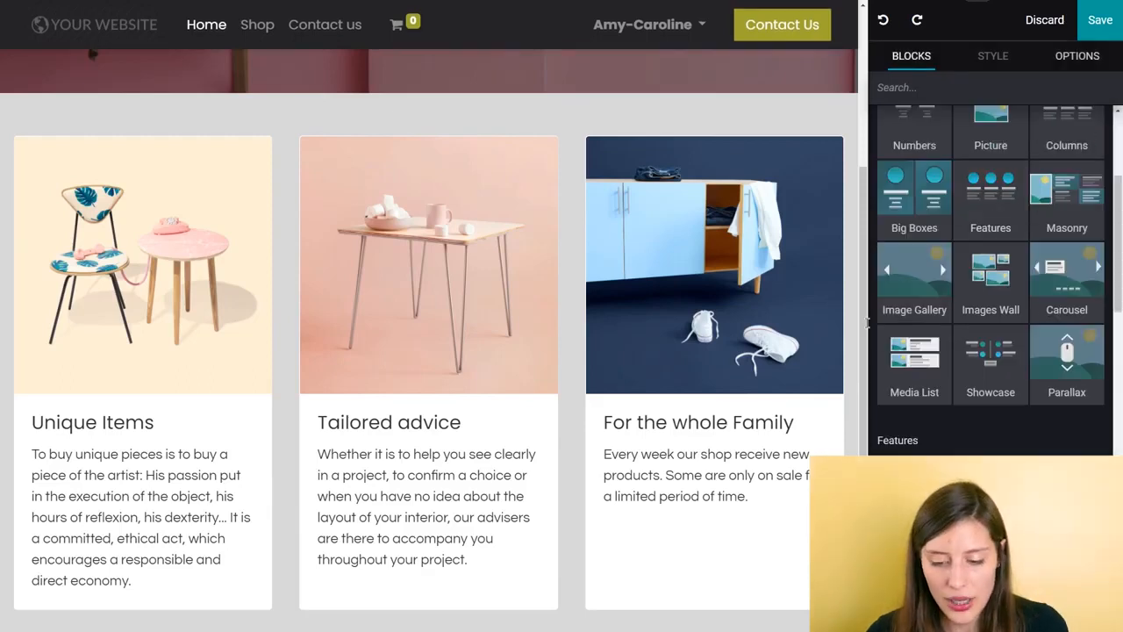
scroll(1035, 333, down, 3)
scroll(1020, 351, down, 3)
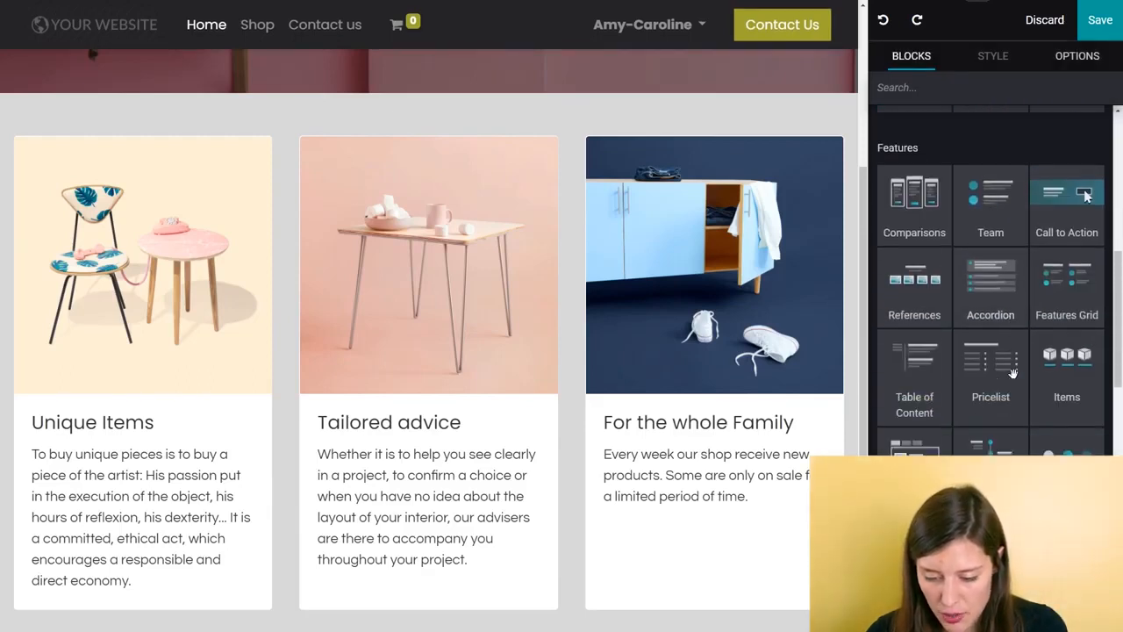
scroll(531, 374, down, 2)
scroll(561, 372, down, 1)
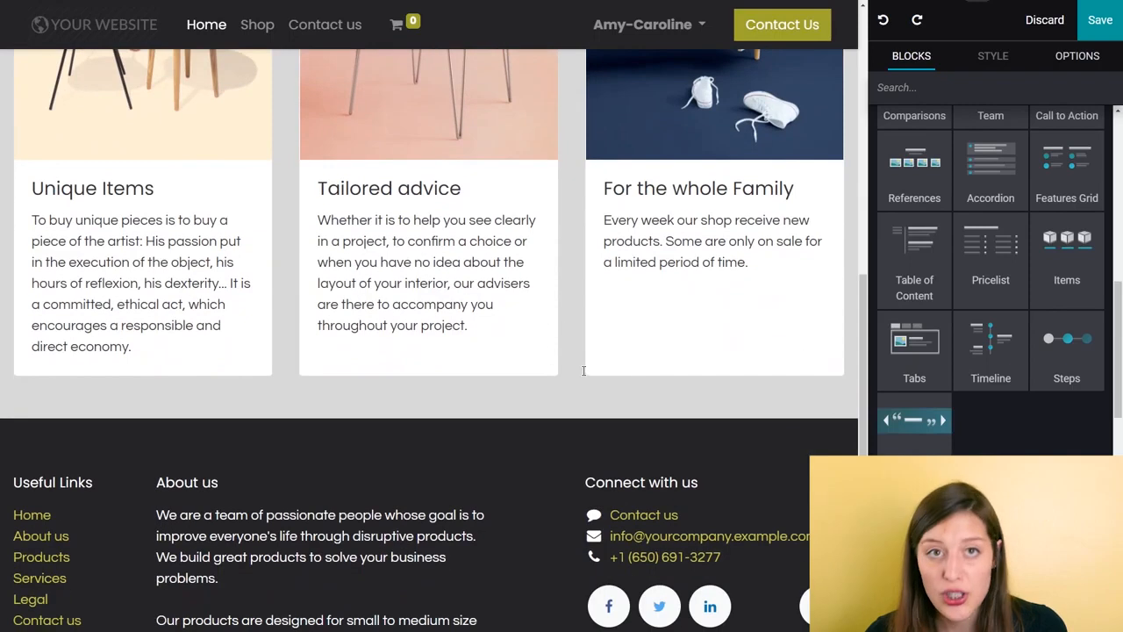
drag(913, 421, 442, 435)
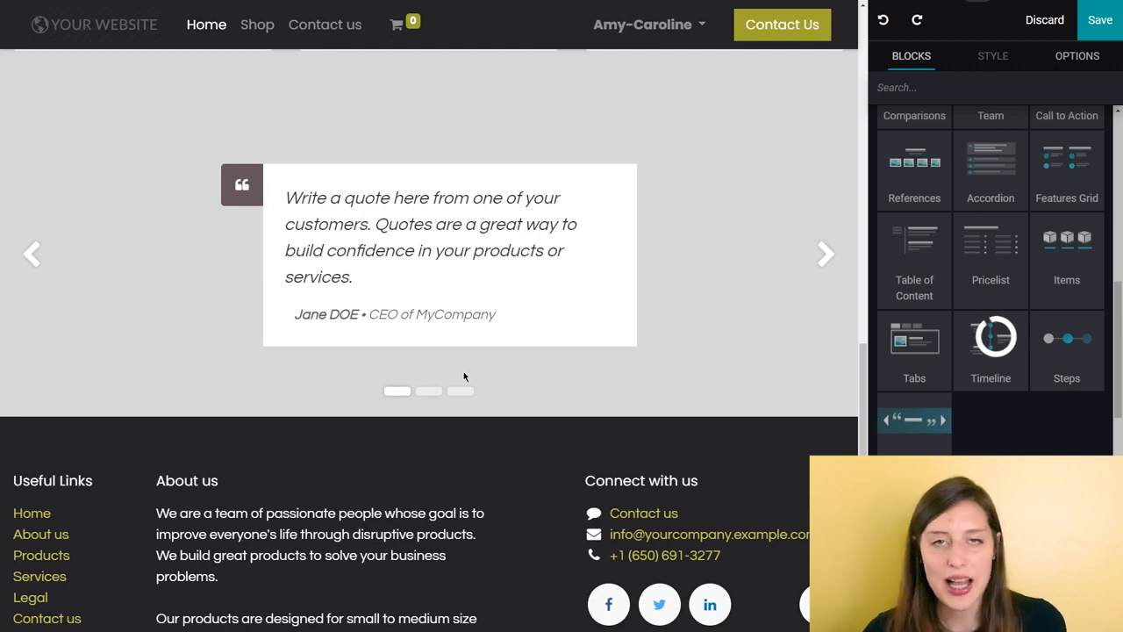
Step: Replace the cover's main heading with "Awaken your inner home designer!"
scroll(463, 371, up, 2)
scroll(458, 362, up, 8)
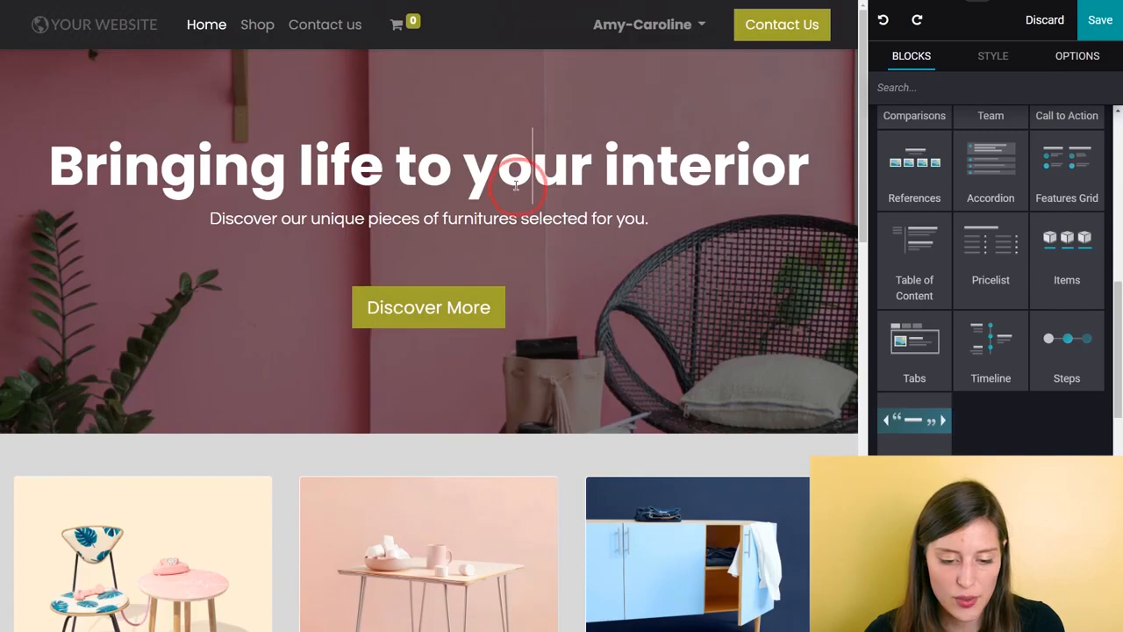
click(538, 184)
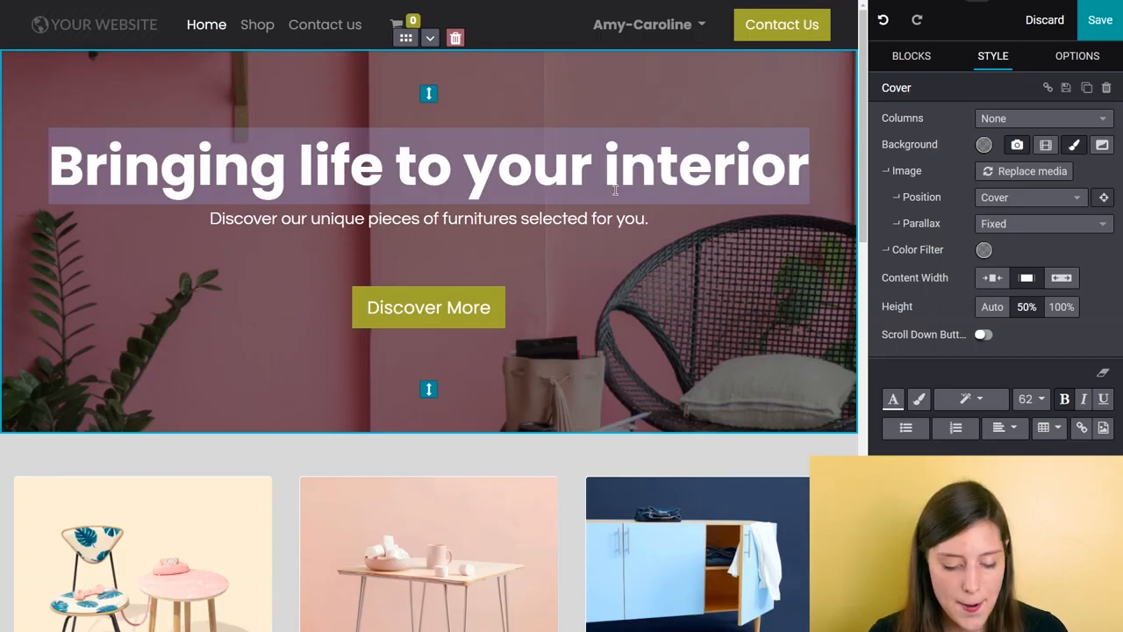
text(Awaken)
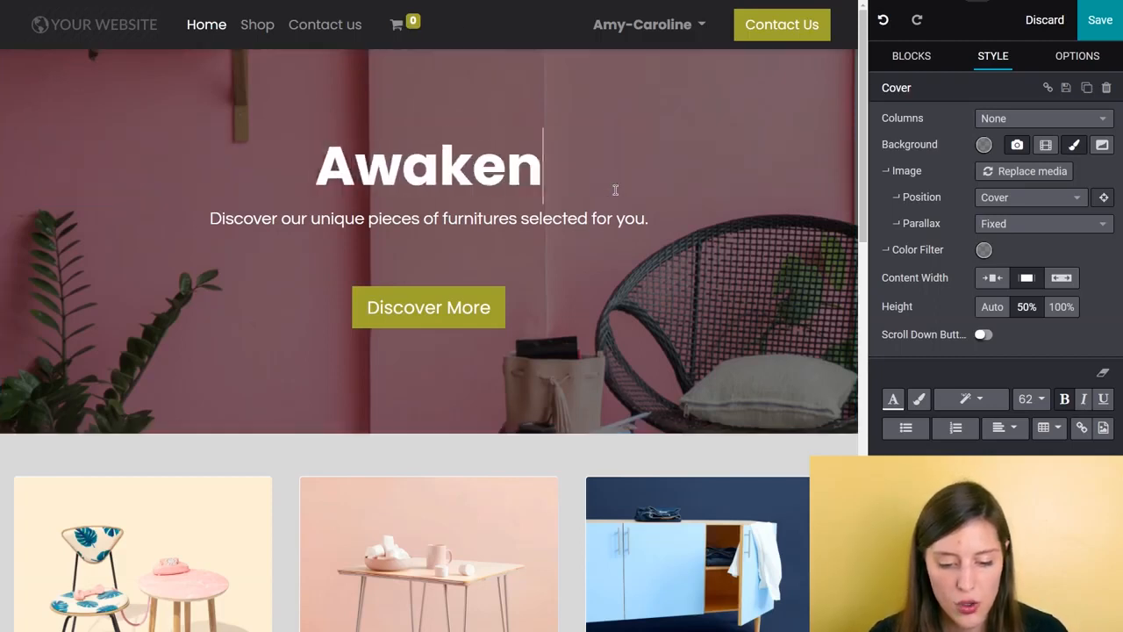
text( your inn)
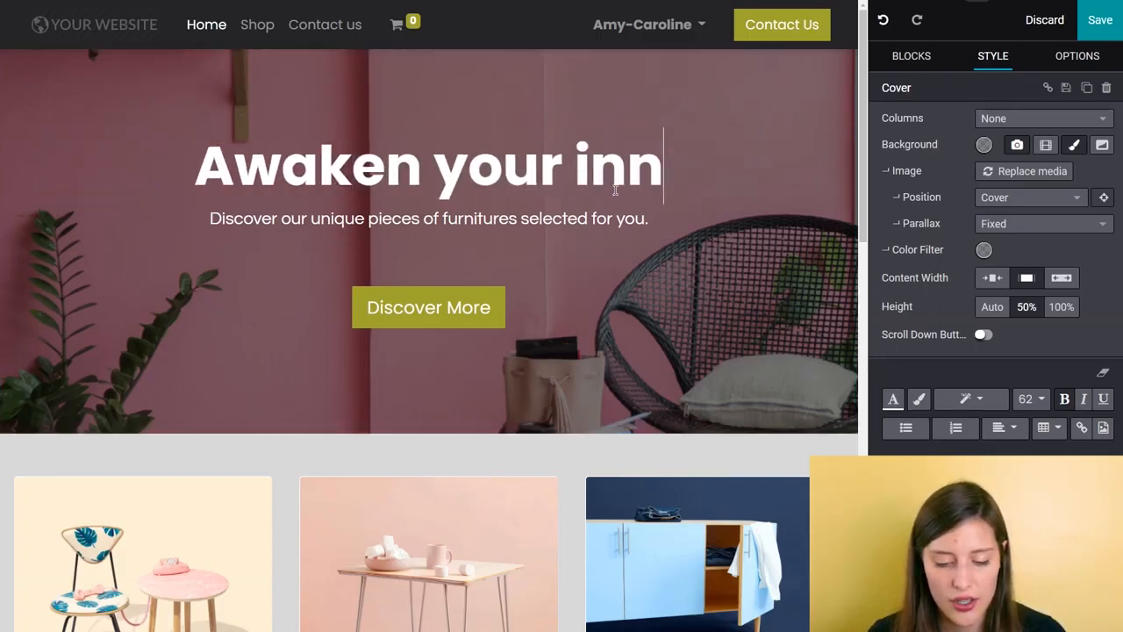
text(er home d)
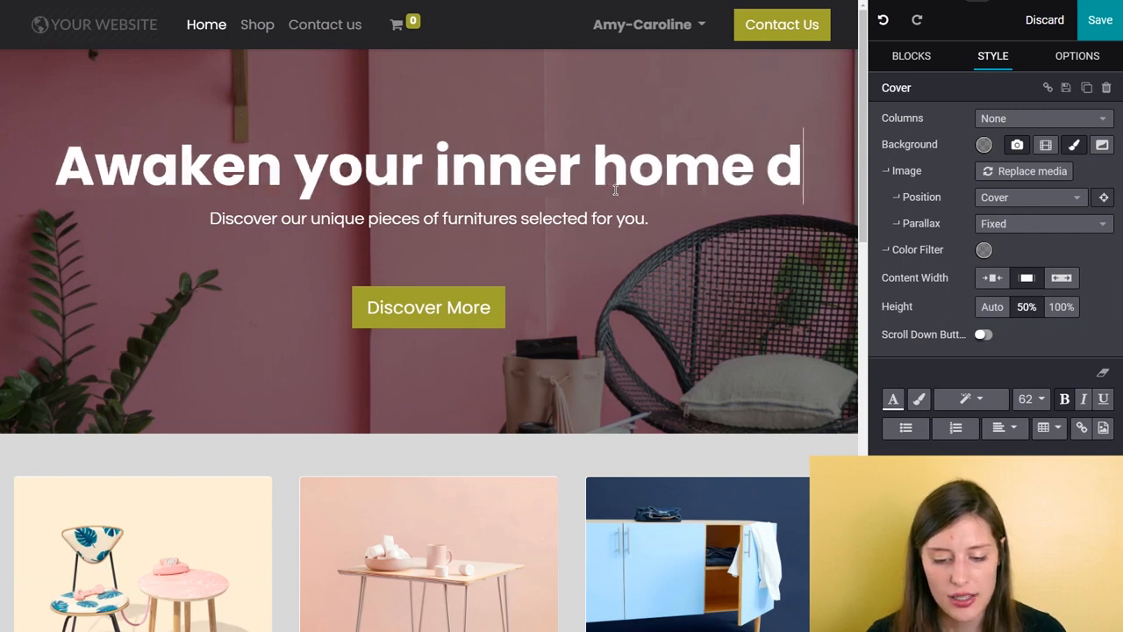
text(esigner!)
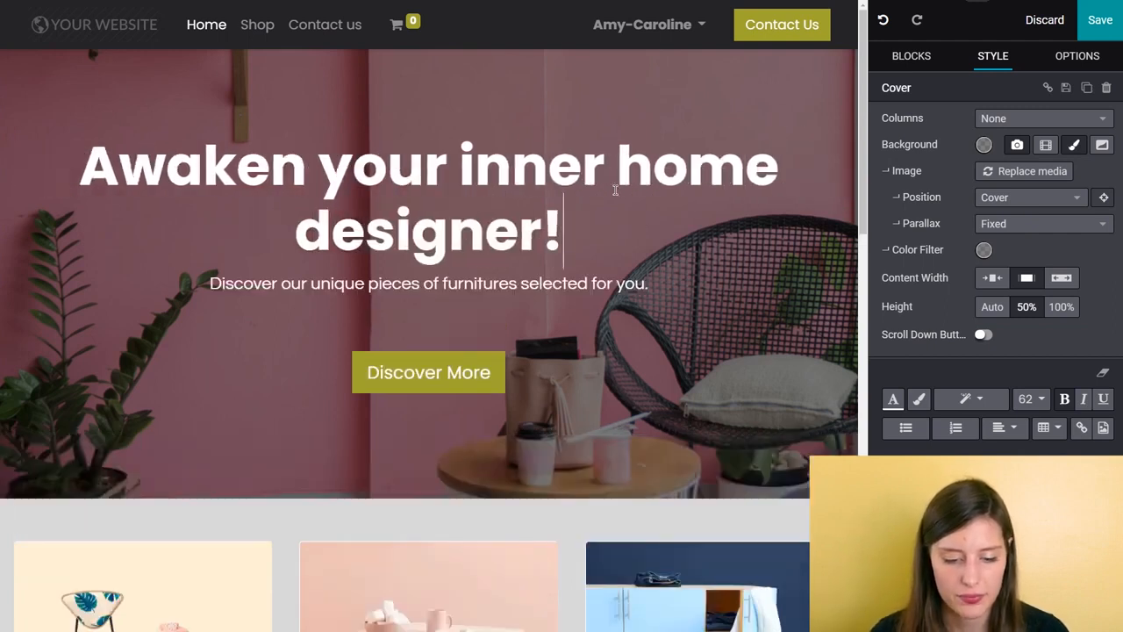
Step: Replace the cover's subtitle with "We hand-pick furniture from leading designer brands."
click(583, 293)
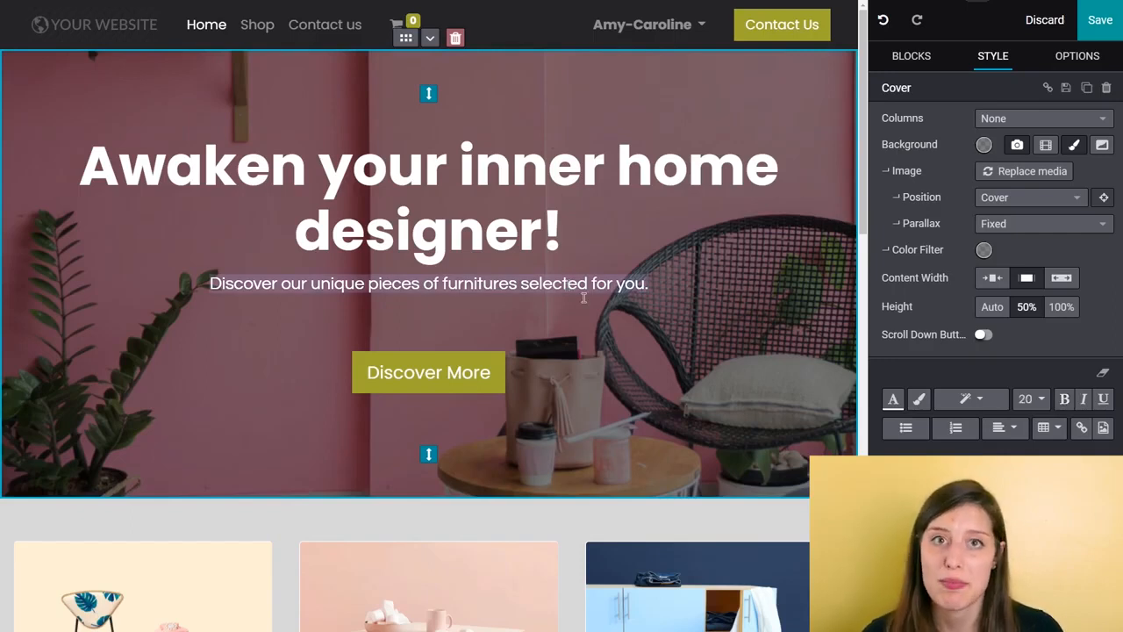
key(BackSpace)
text(We hand)
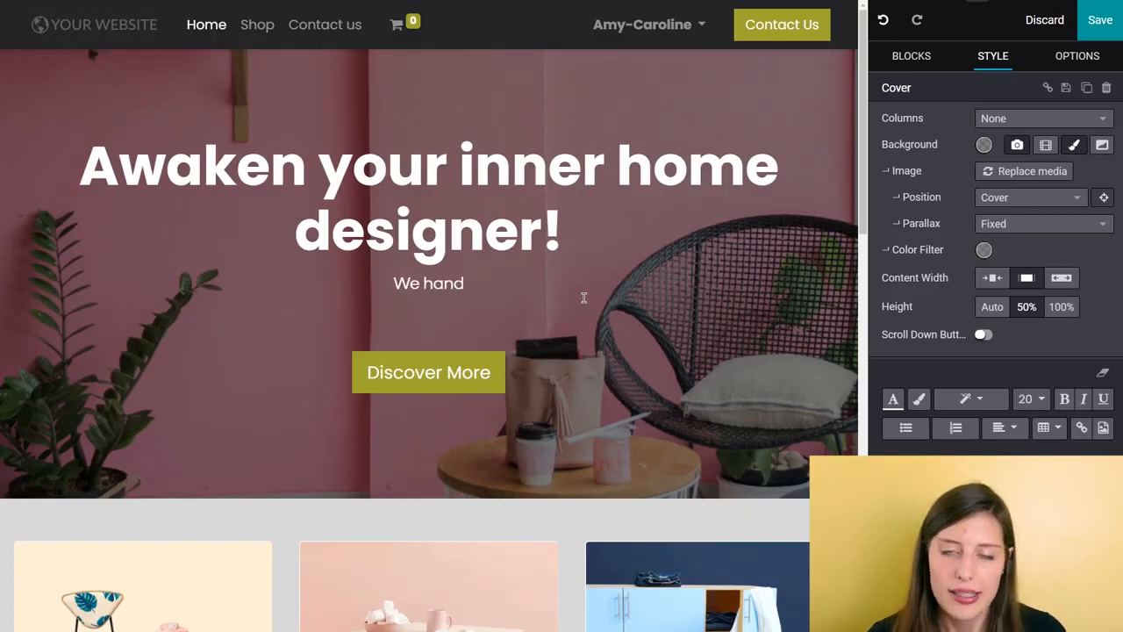
text(-pick fu)
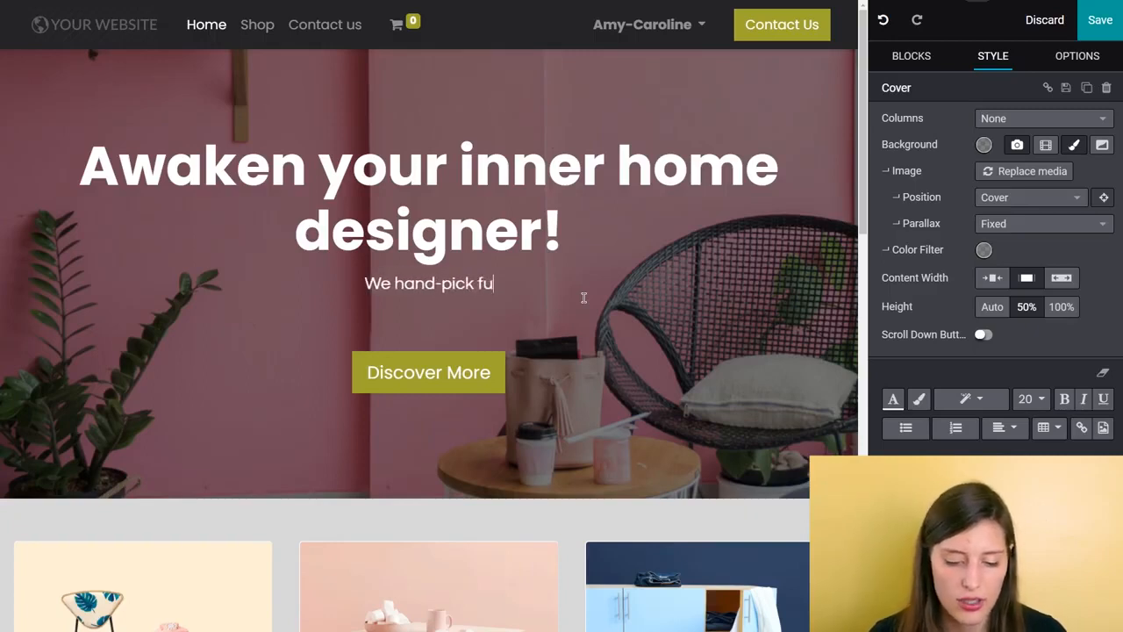
text(rniture from leading)
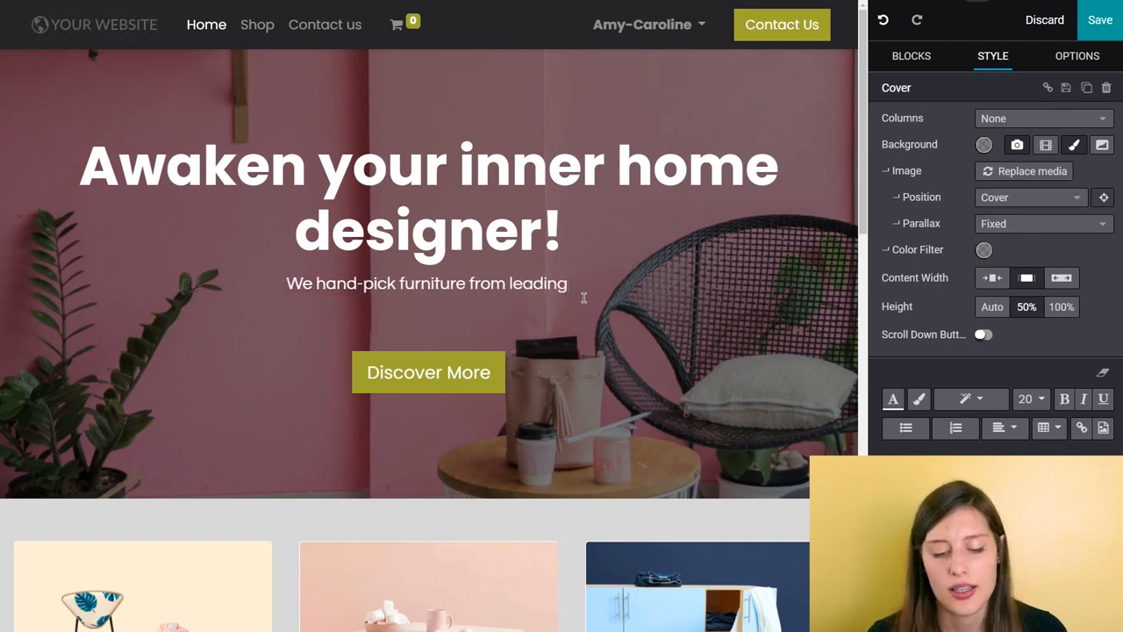
text( designer bran)
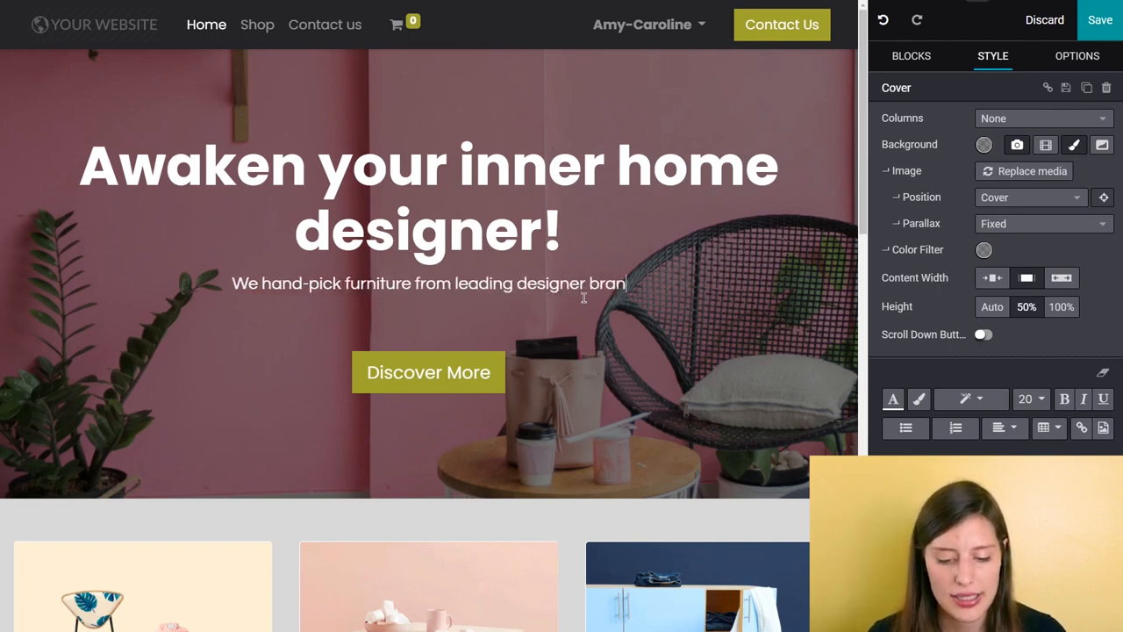
text(ds.)
Step: Change the cover button's label to "Discover our brands!"
click(553, 329)
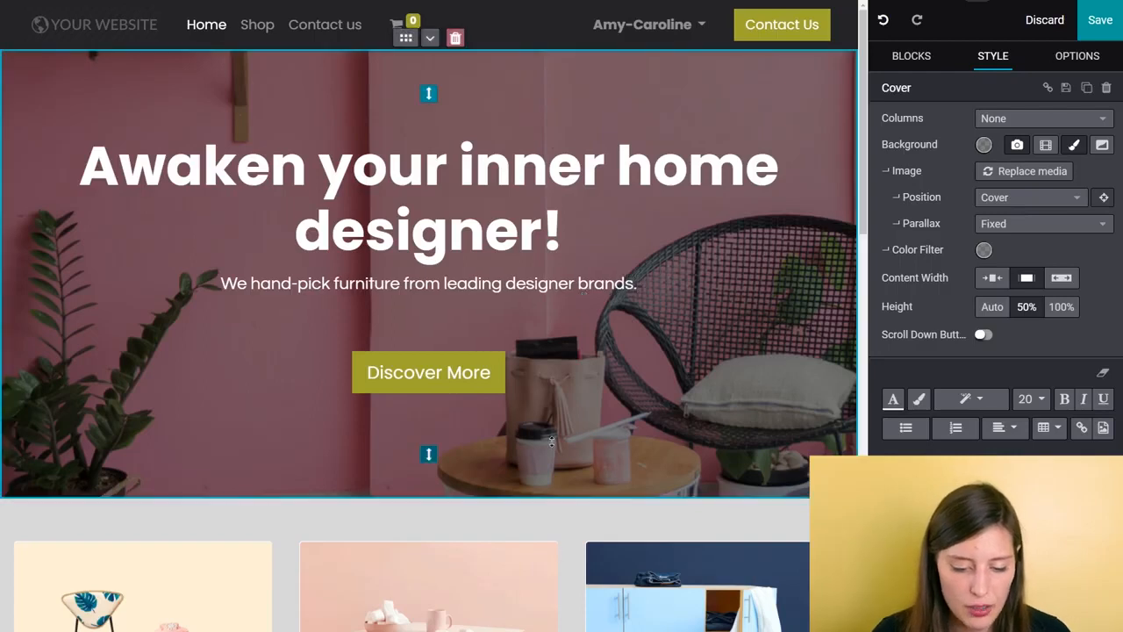
click(497, 374)
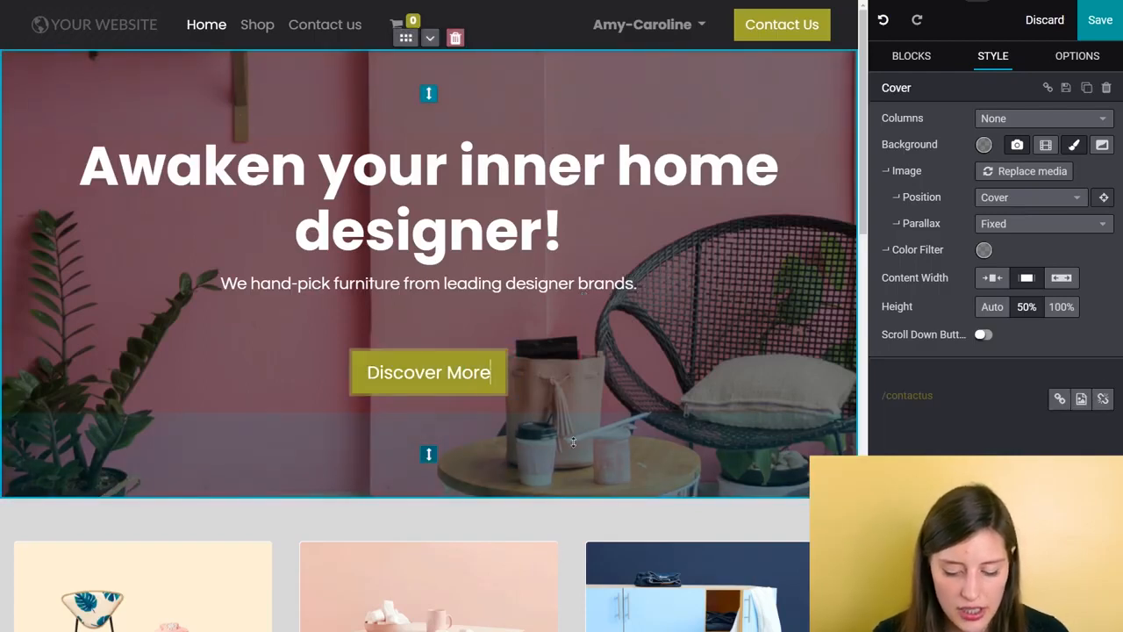
key(BackSpace)
key(BackSpace)
key(BackSpace)
key(BackSpace)
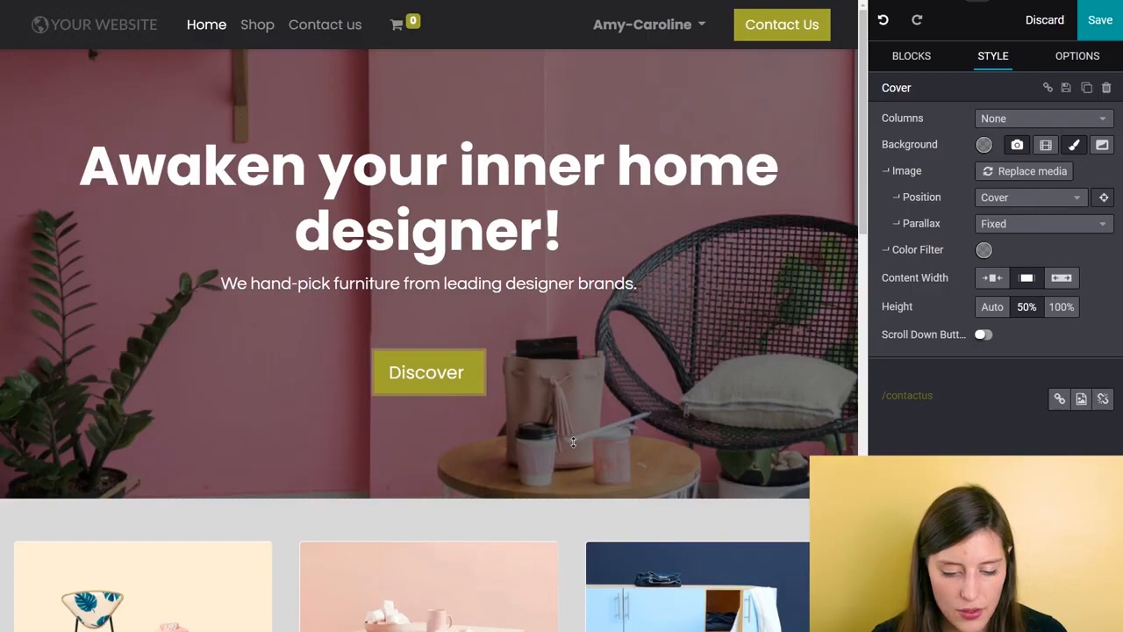
text(our bran)
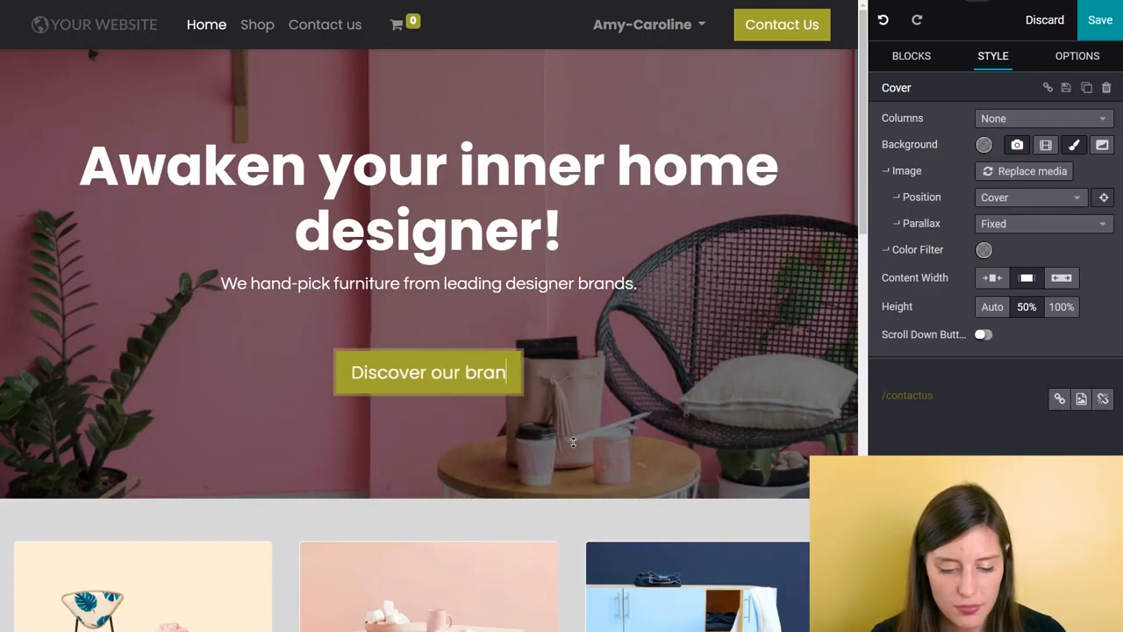
text(ds!)
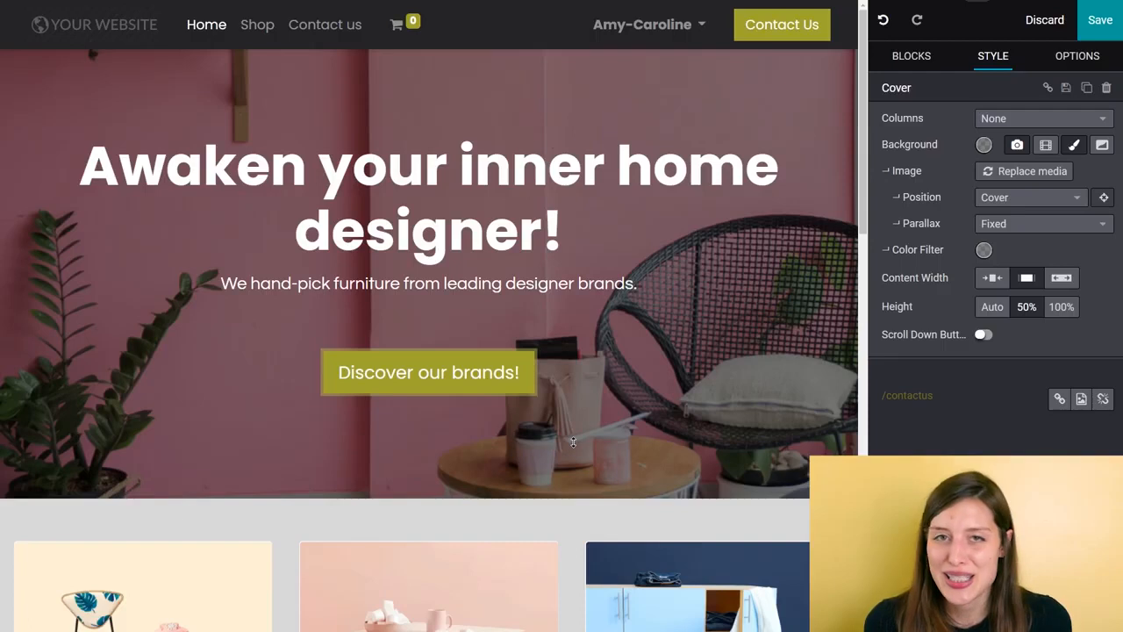
Step: Apply the olive-green color combination with the dark primary button to the Cover block's background and check the custom color choices
click(572, 442)
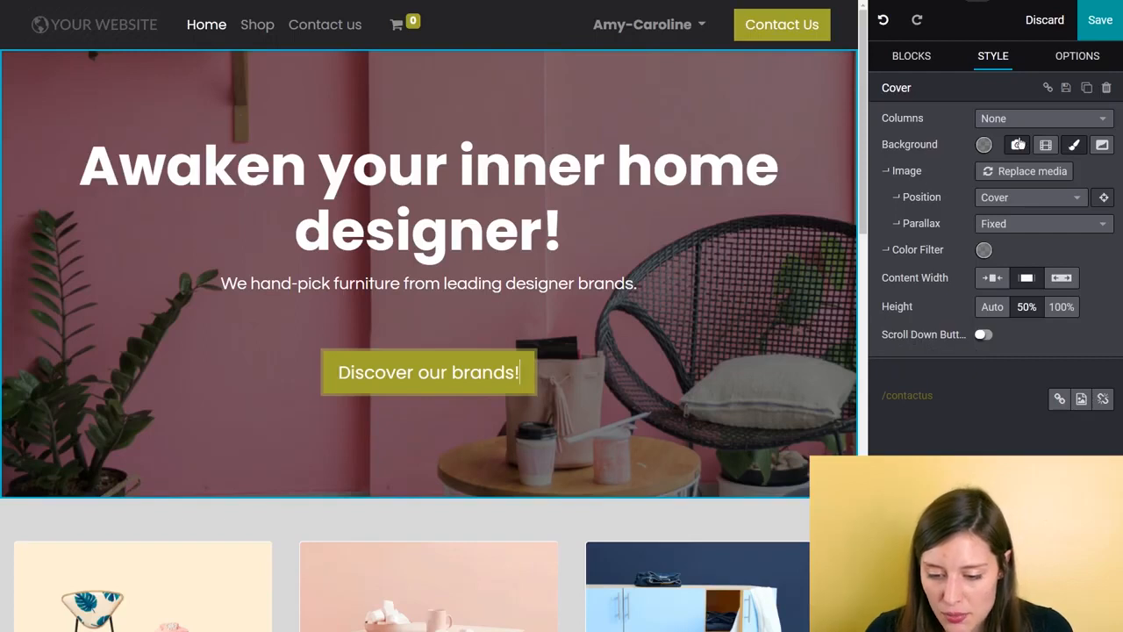
click(984, 145)
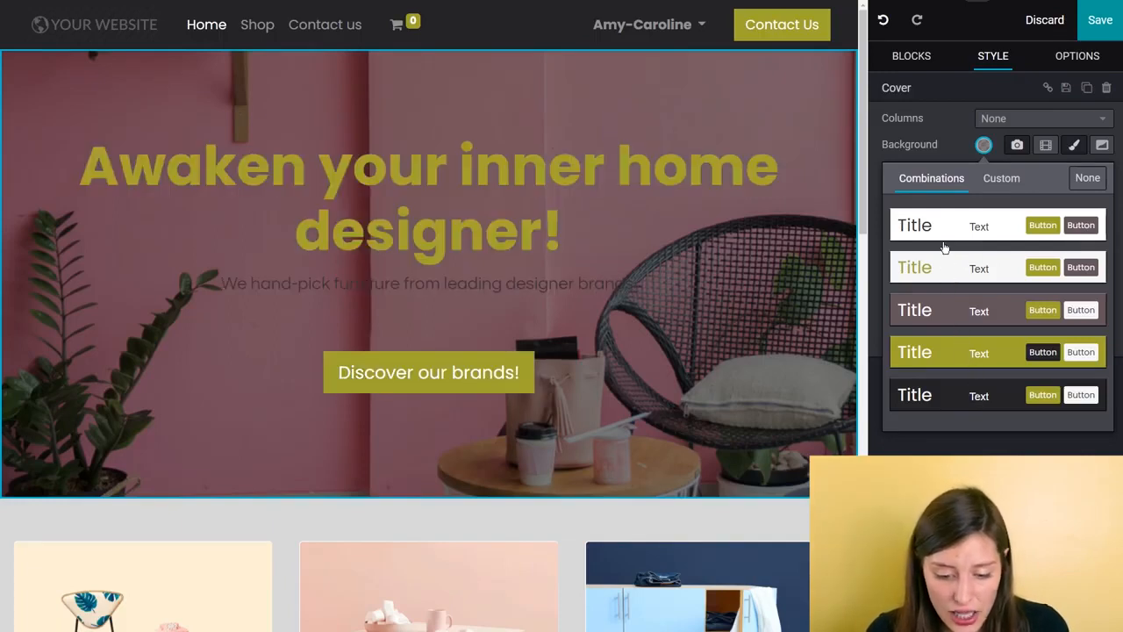
click(958, 354)
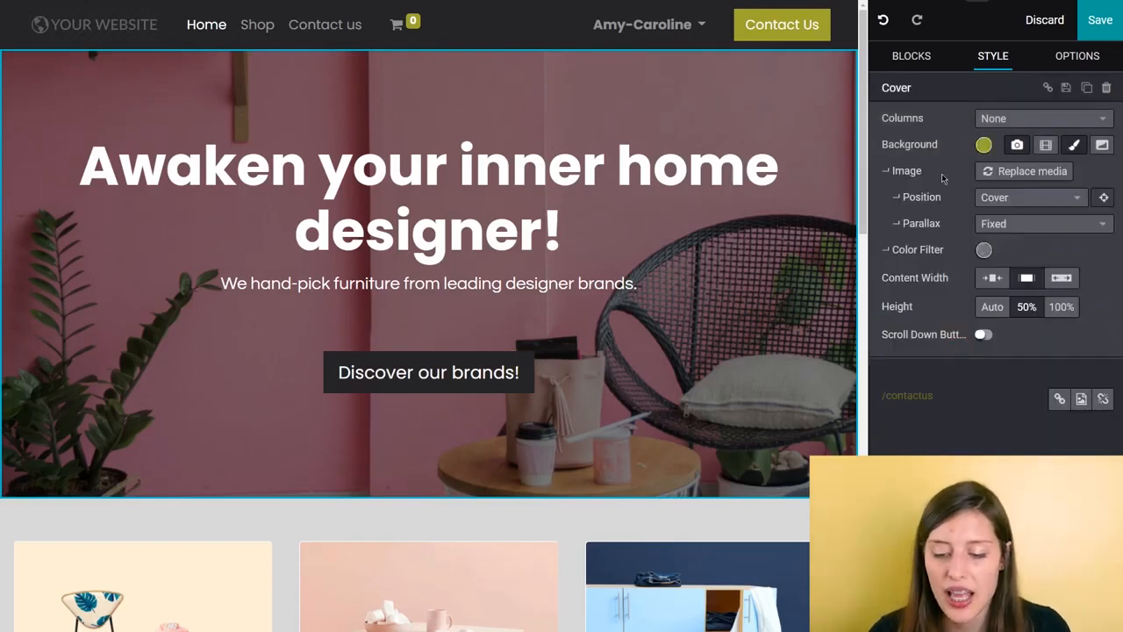
click(988, 151)
click(1018, 181)
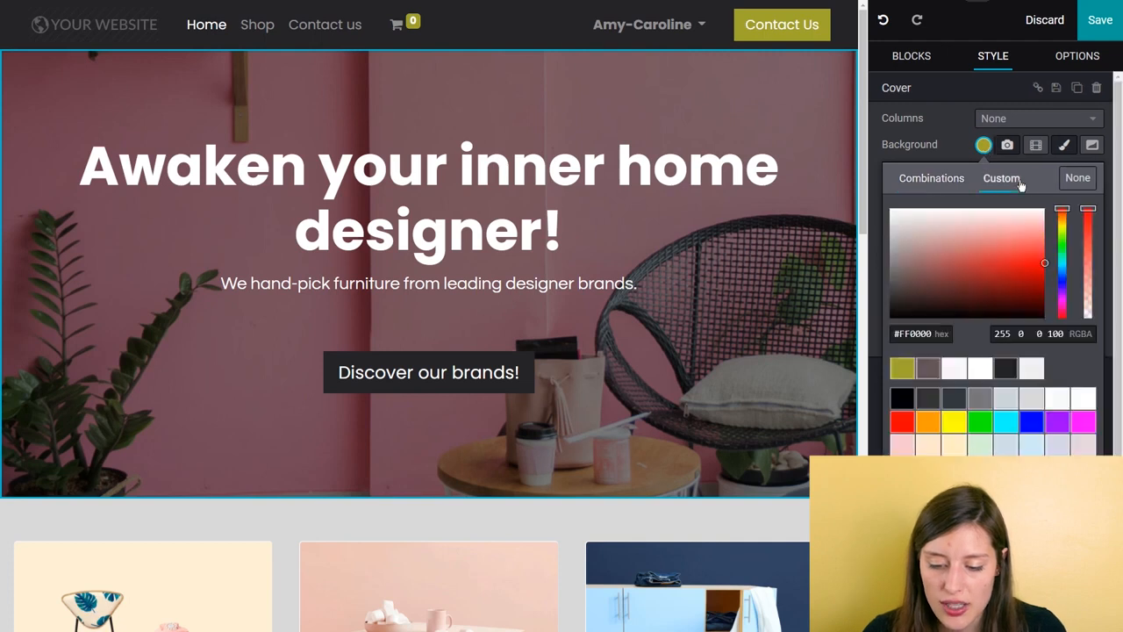
click(917, 182)
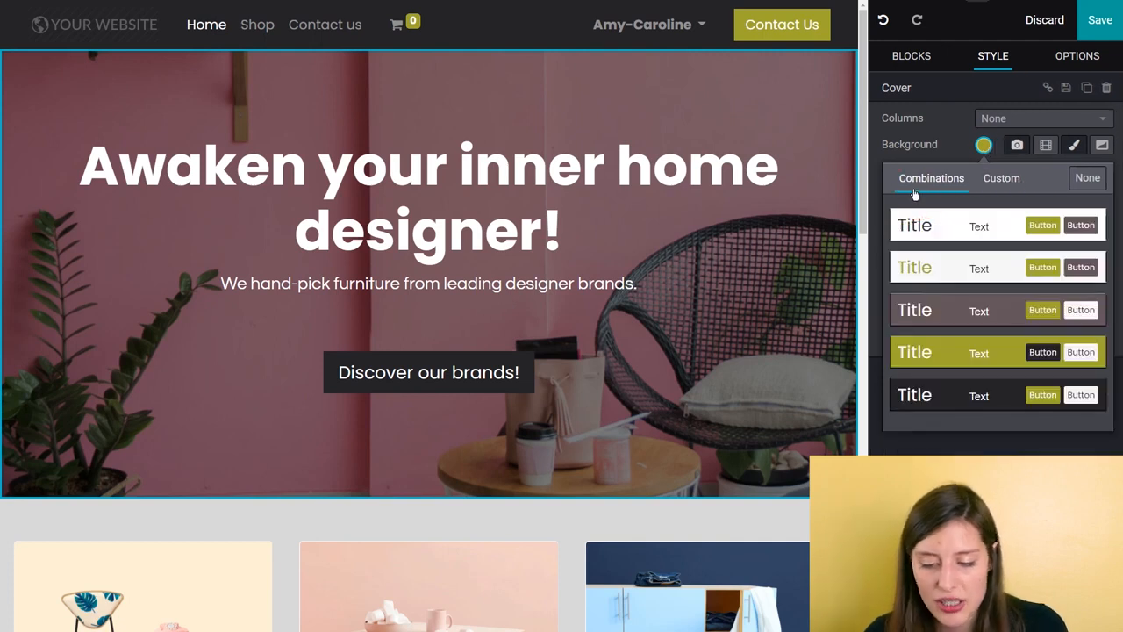
Step: Close the cover's color choices and open the media selection for the Unique Items column's image
click(953, 156)
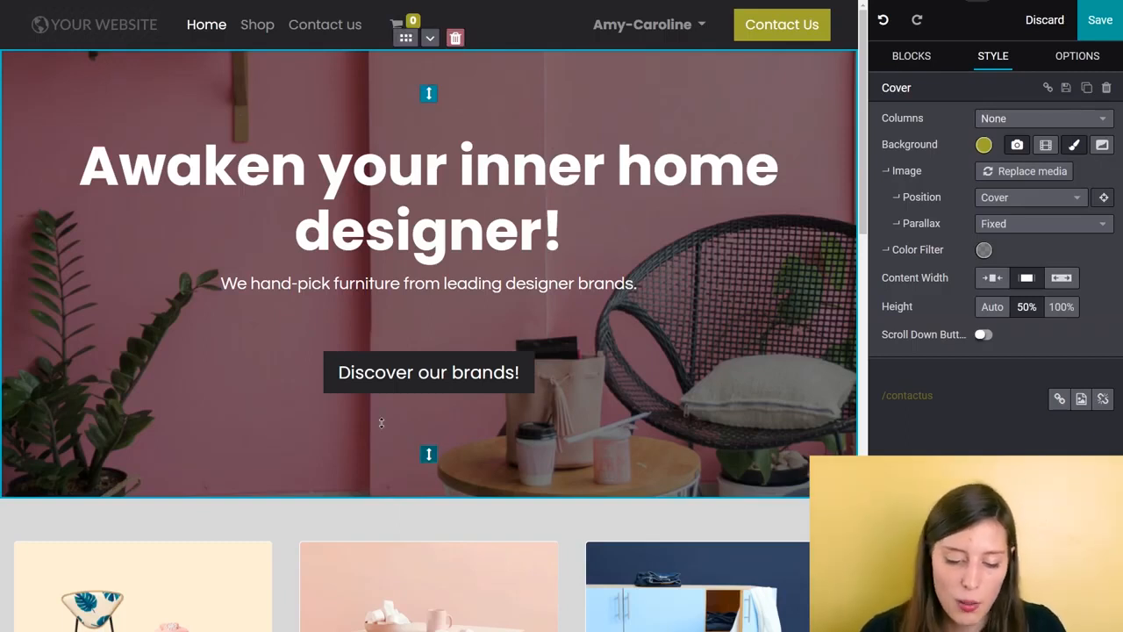
scroll(340, 425, down, 4)
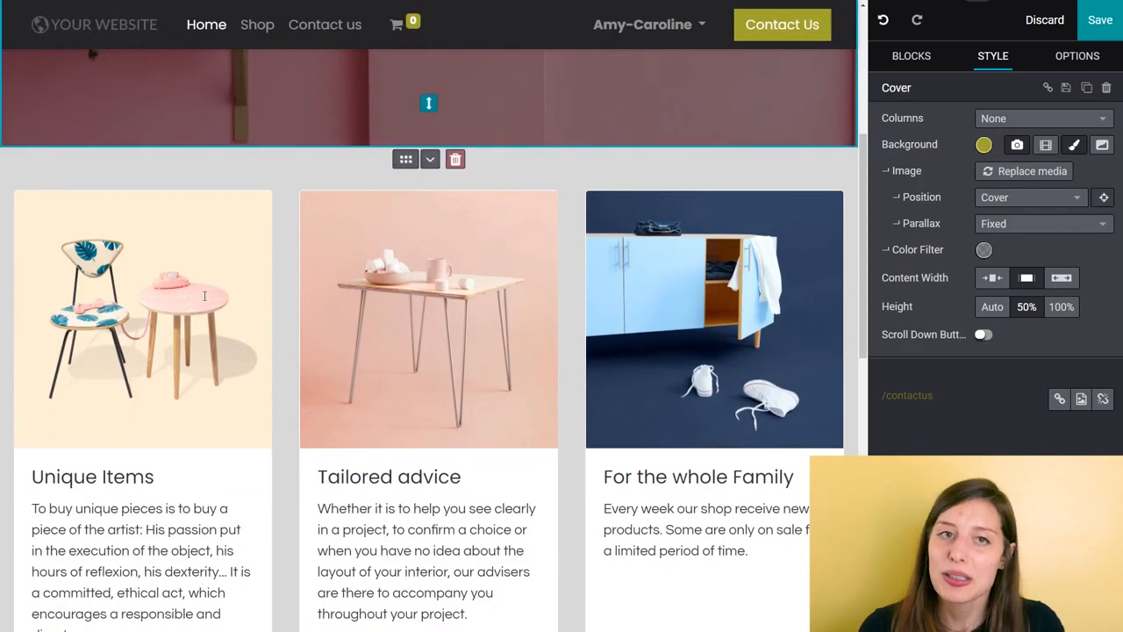
scroll(321, 248, down, 1)
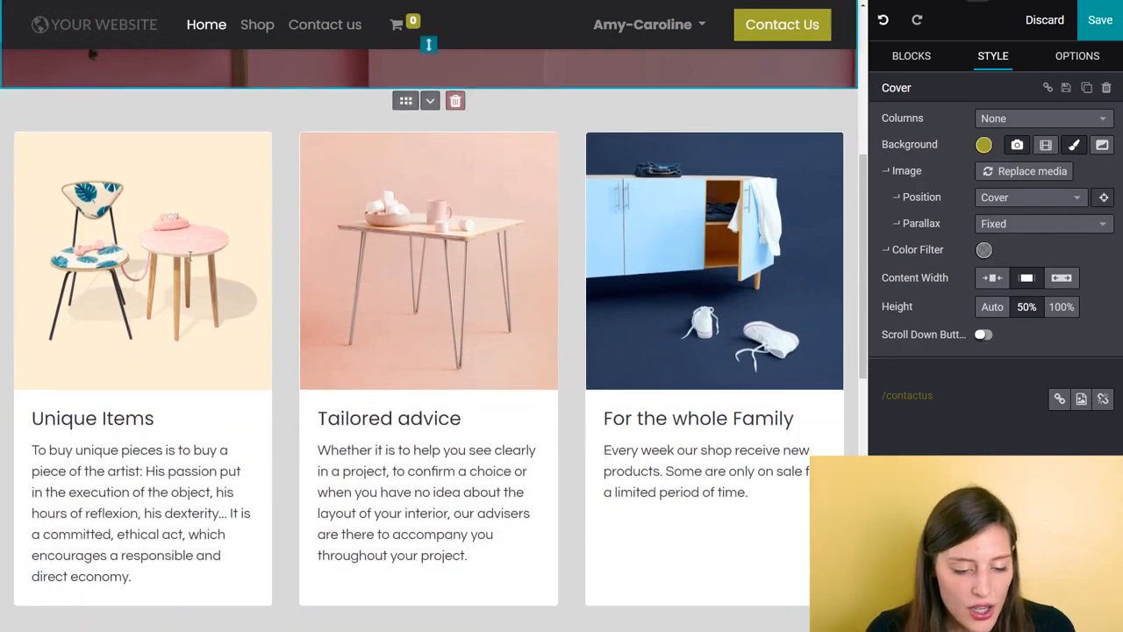
click(97, 243)
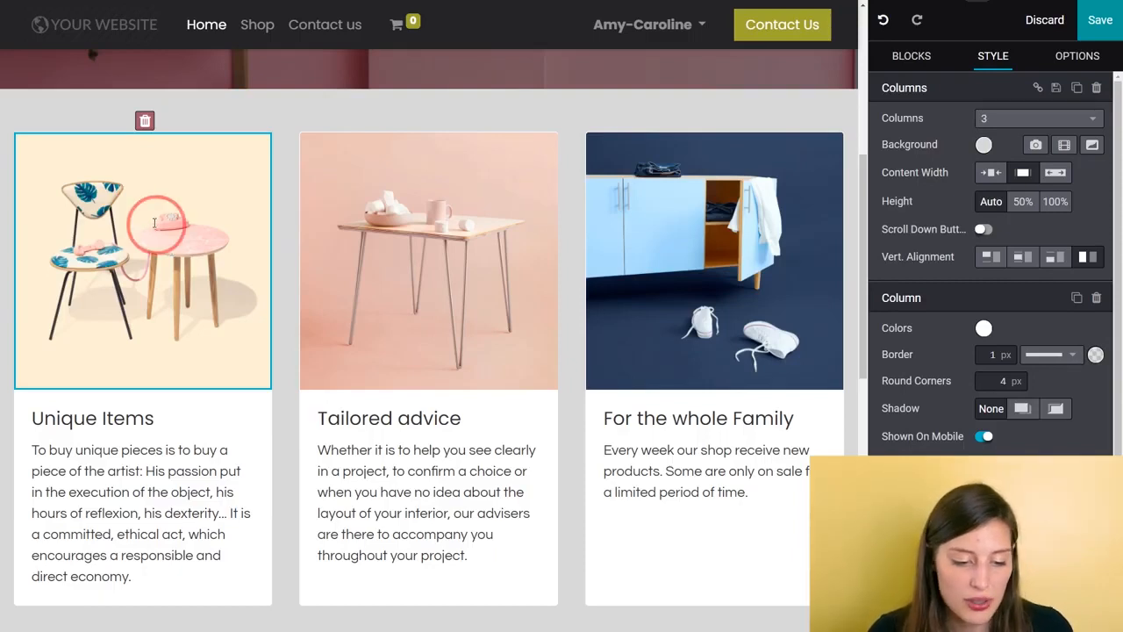
double_click(155, 224)
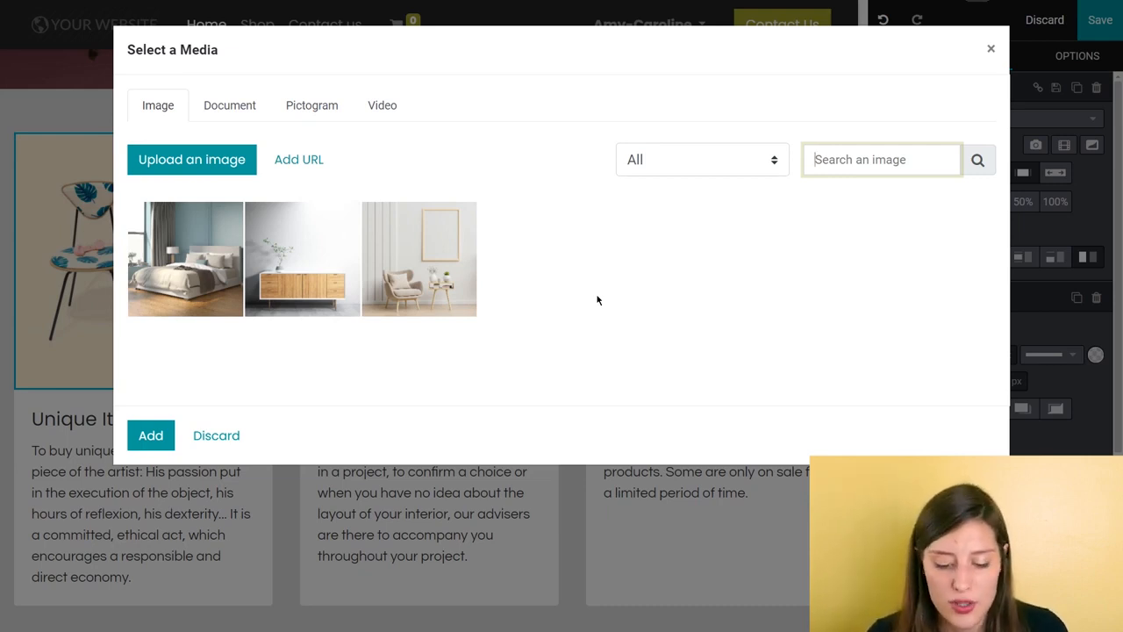
Step: Search the image library for "furniture", browse the pictures and clear the search
text(furnit)
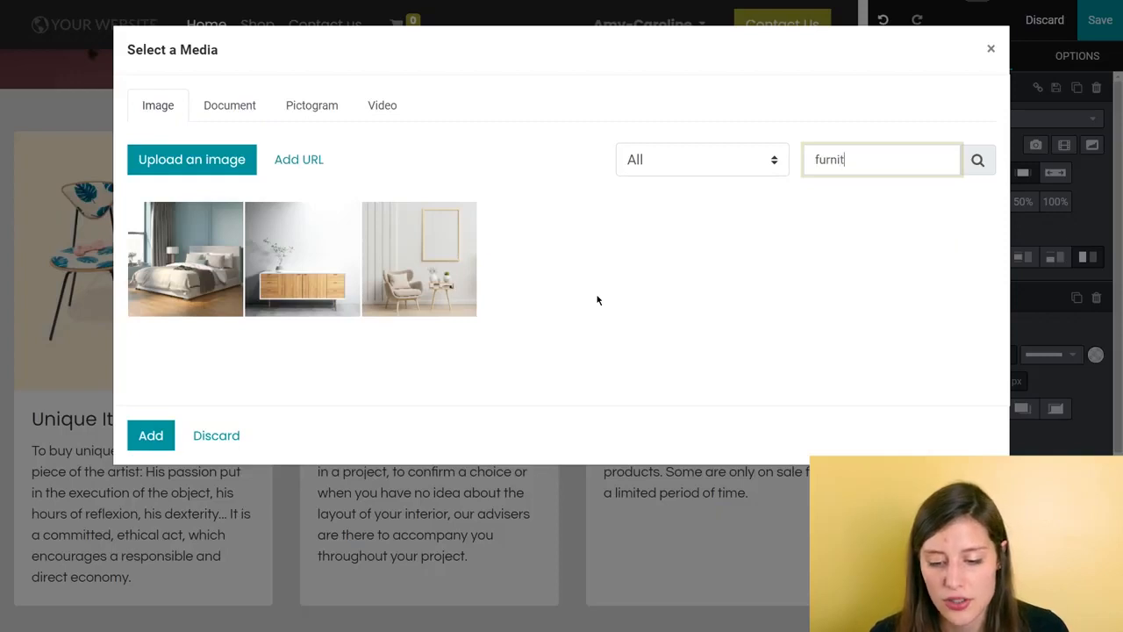
text(ure)
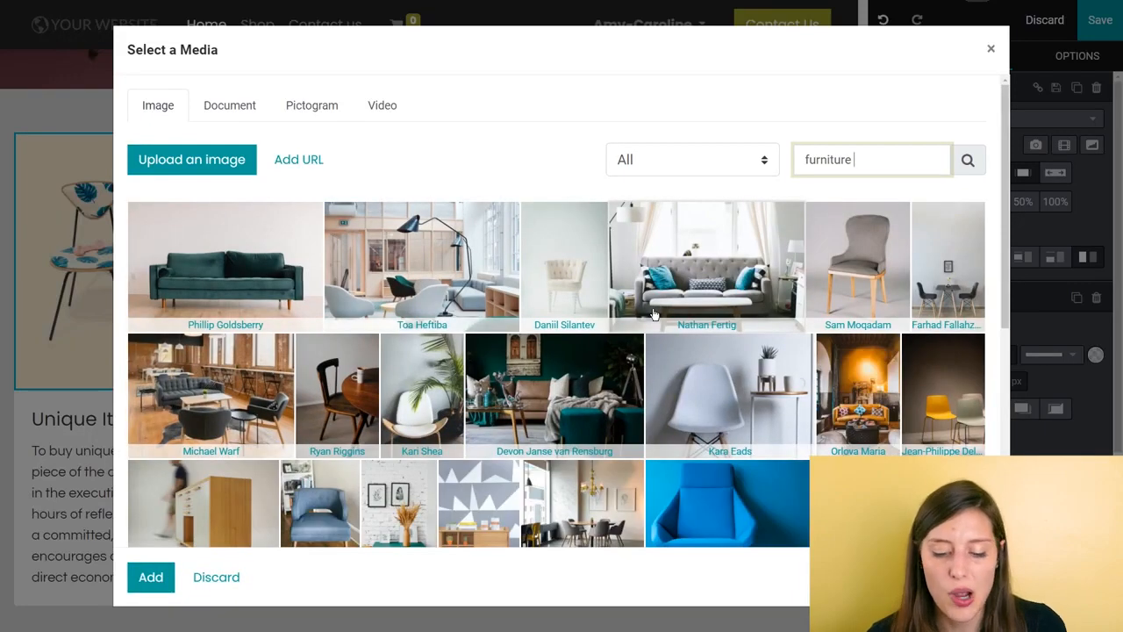
scroll(658, 312, down, 5)
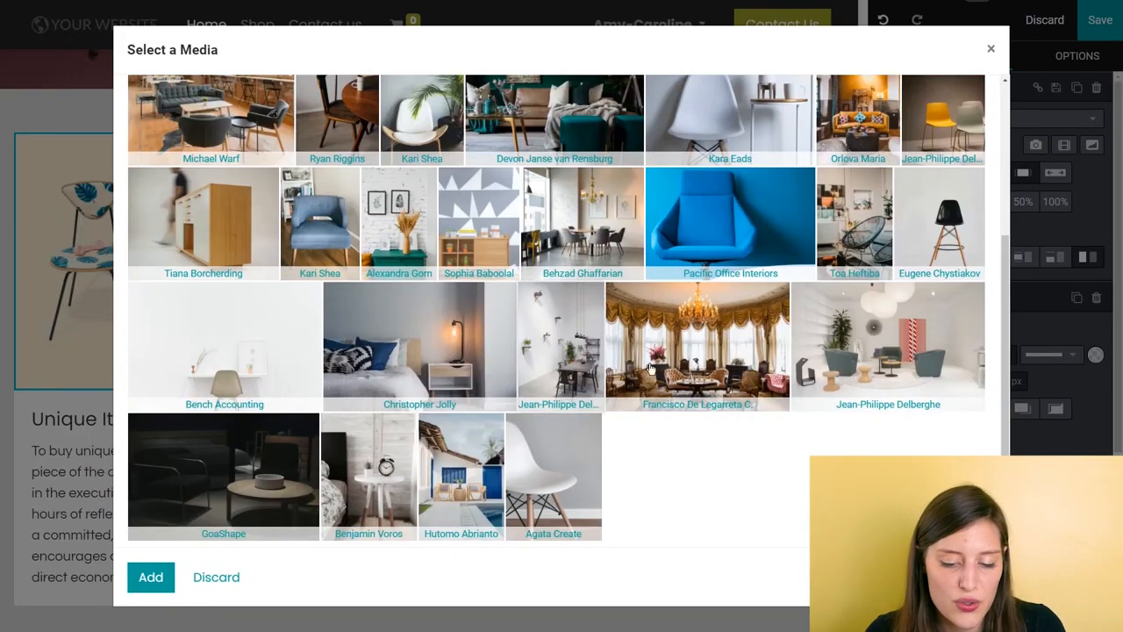
scroll(702, 289, up, 5)
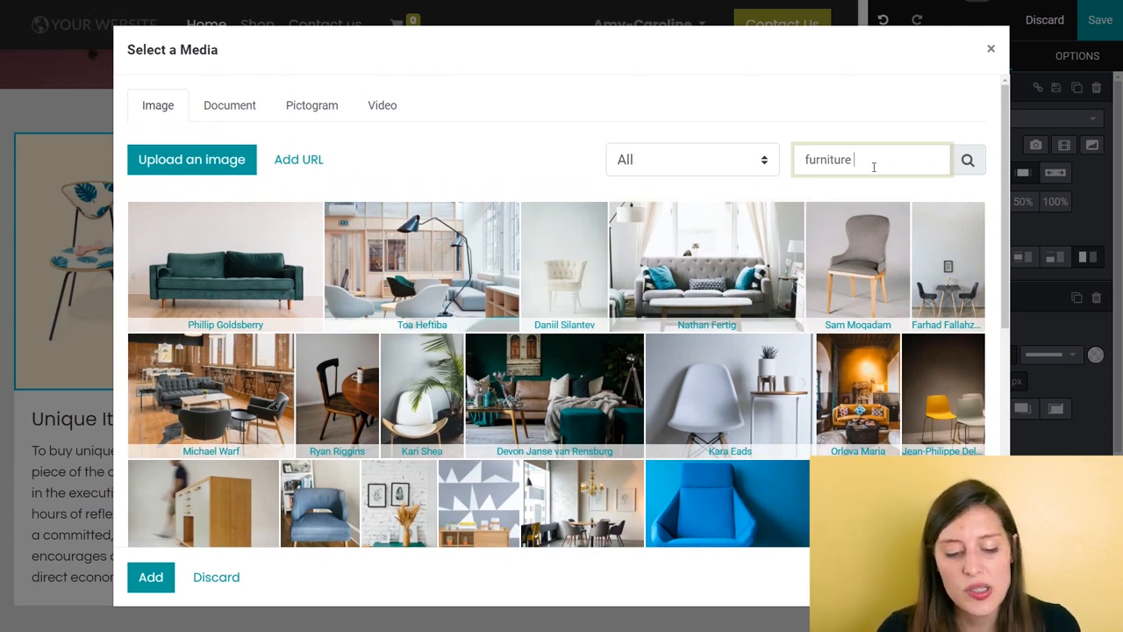
drag(874, 163, 717, 167)
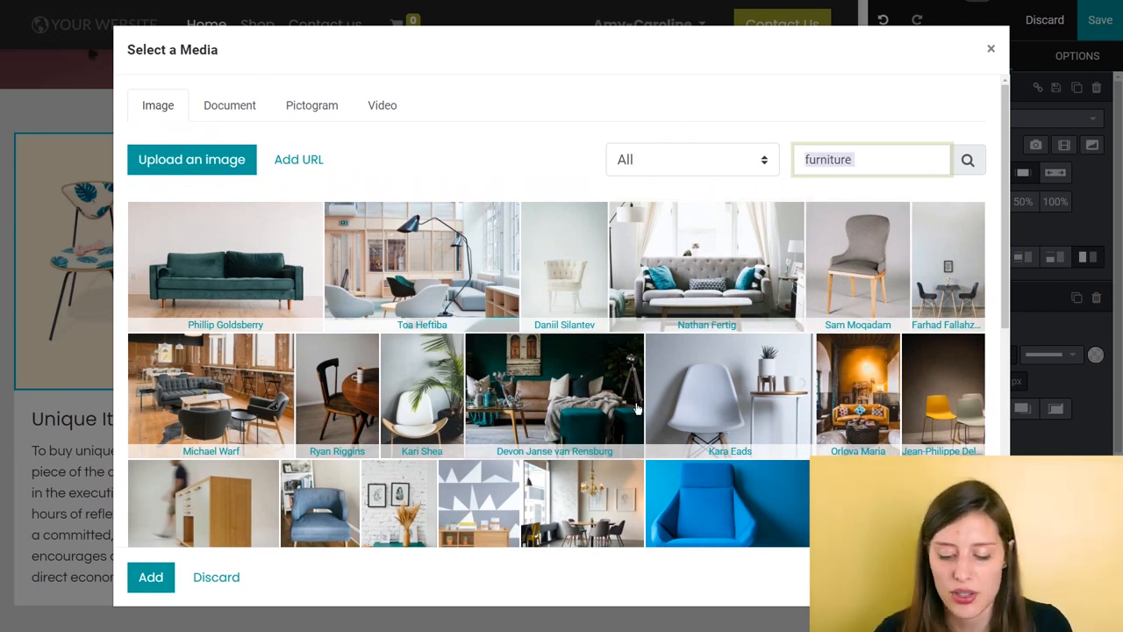
key(BackSpace)
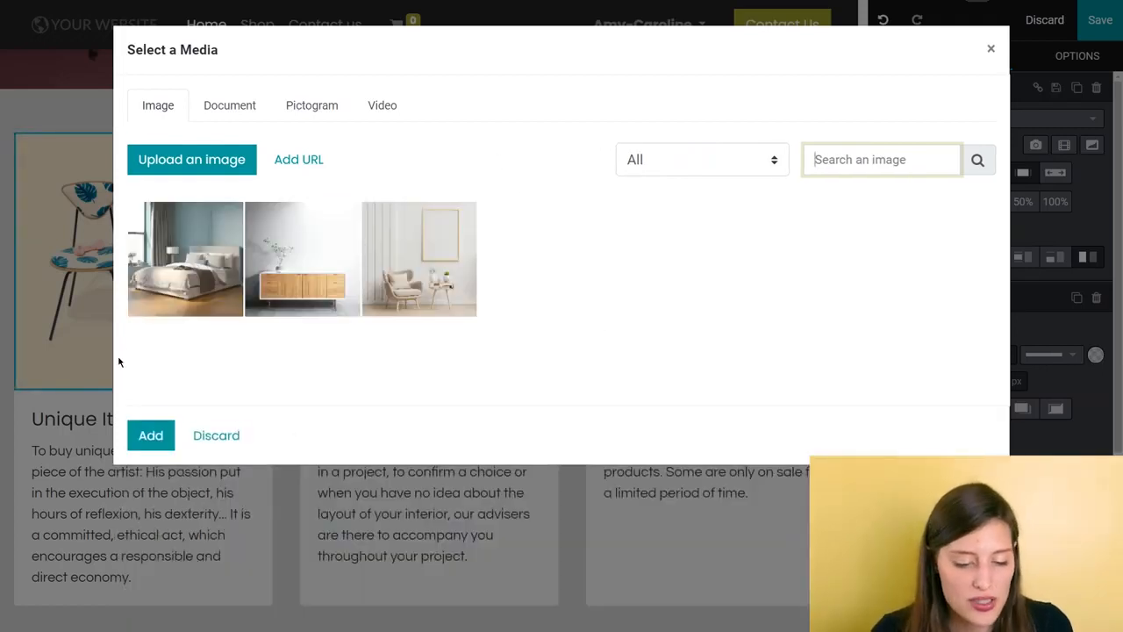
Step: Replace the three column images, in order, with the bedroom, wooden sideboard and armchair pictures from the media library
click(166, 269)
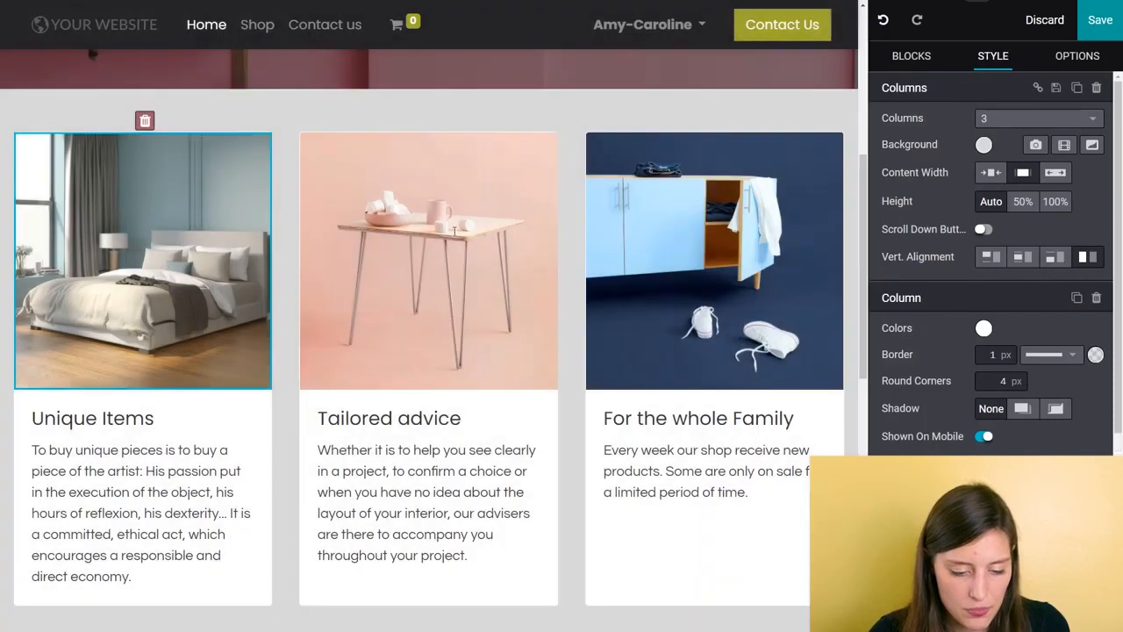
click(479, 238)
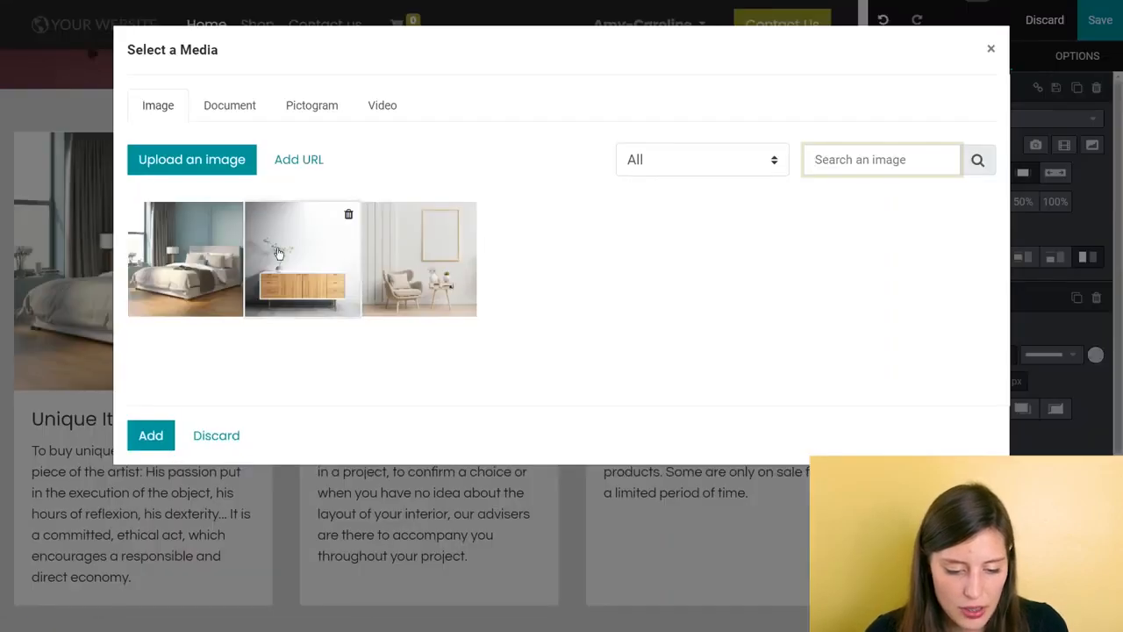
click(281, 252)
click(660, 258)
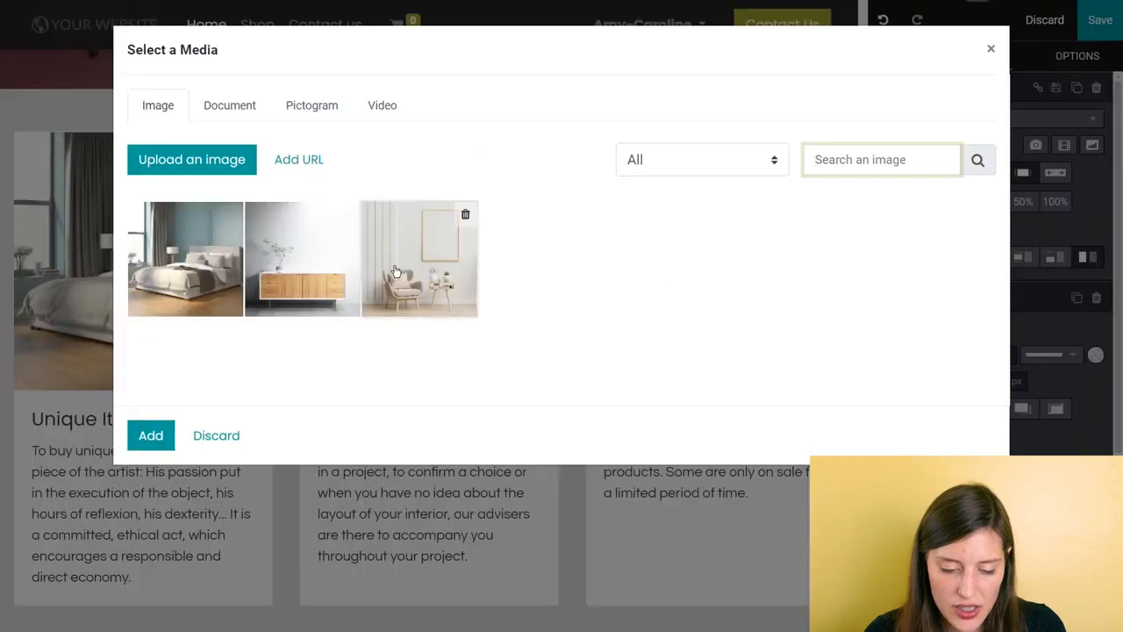
click(395, 272)
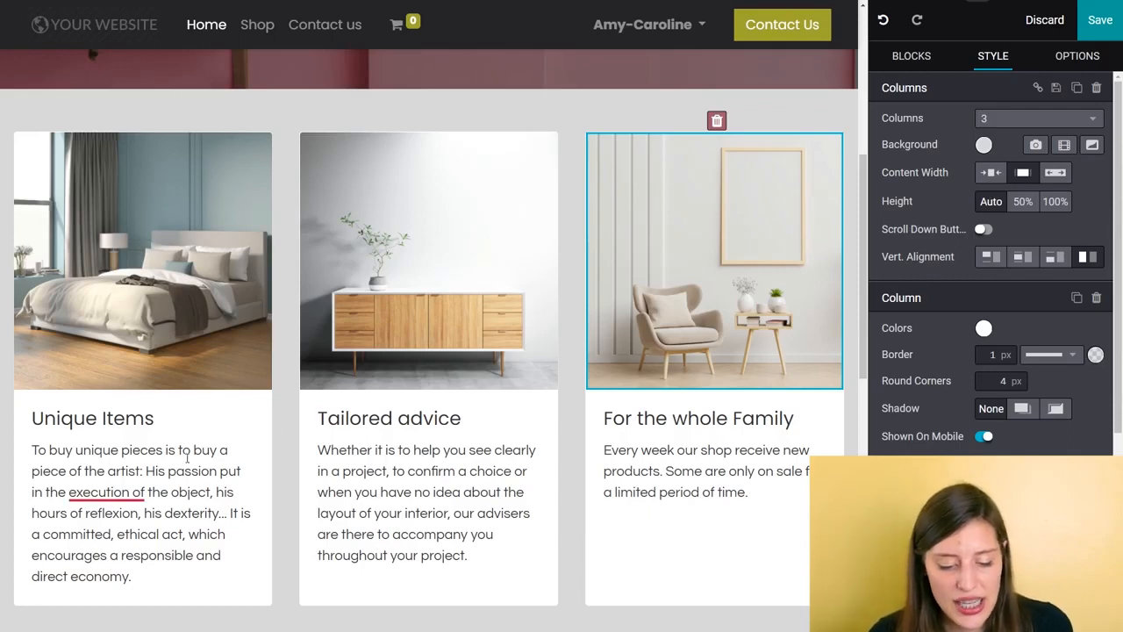
Step: Remove the Quotes block below the three columns from the homepage
scroll(495, 323, down, 5)
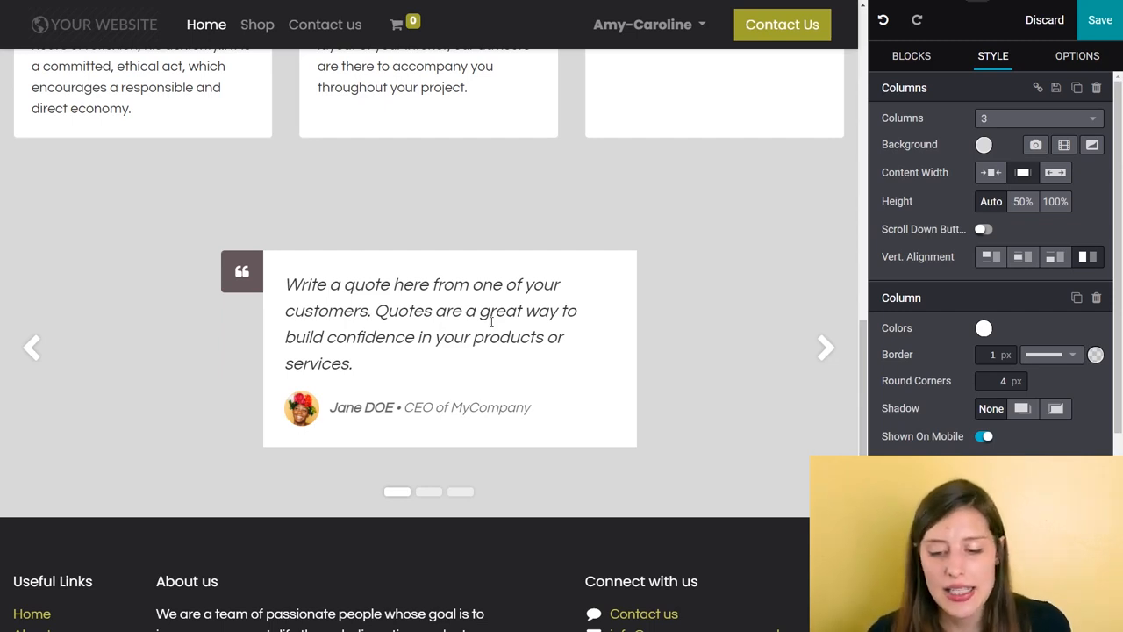
click(739, 293)
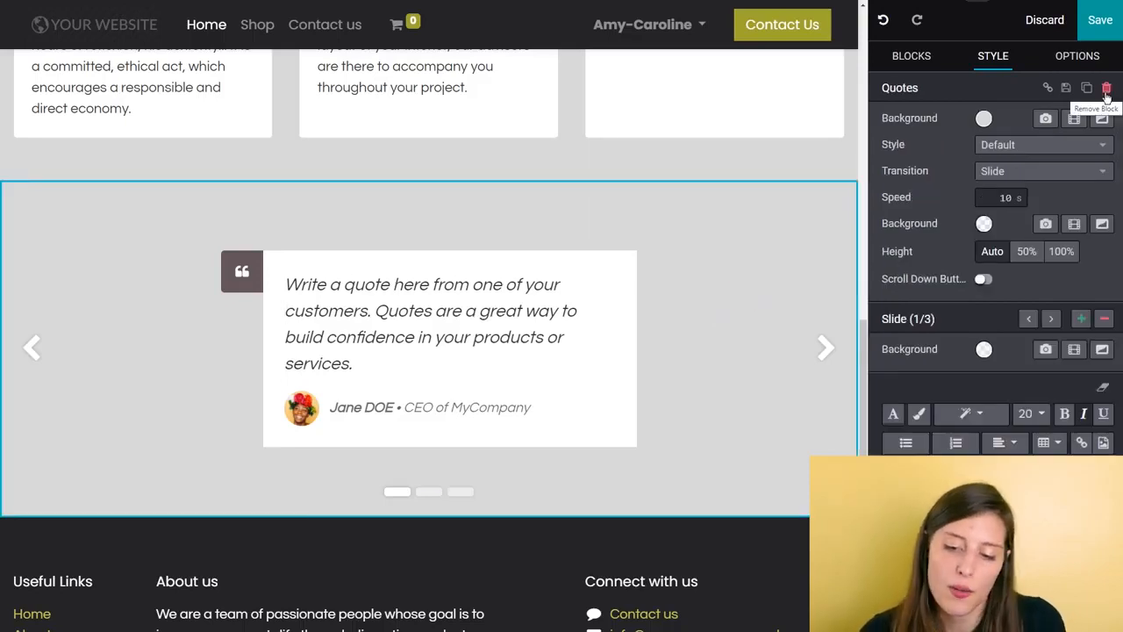
click(1107, 89)
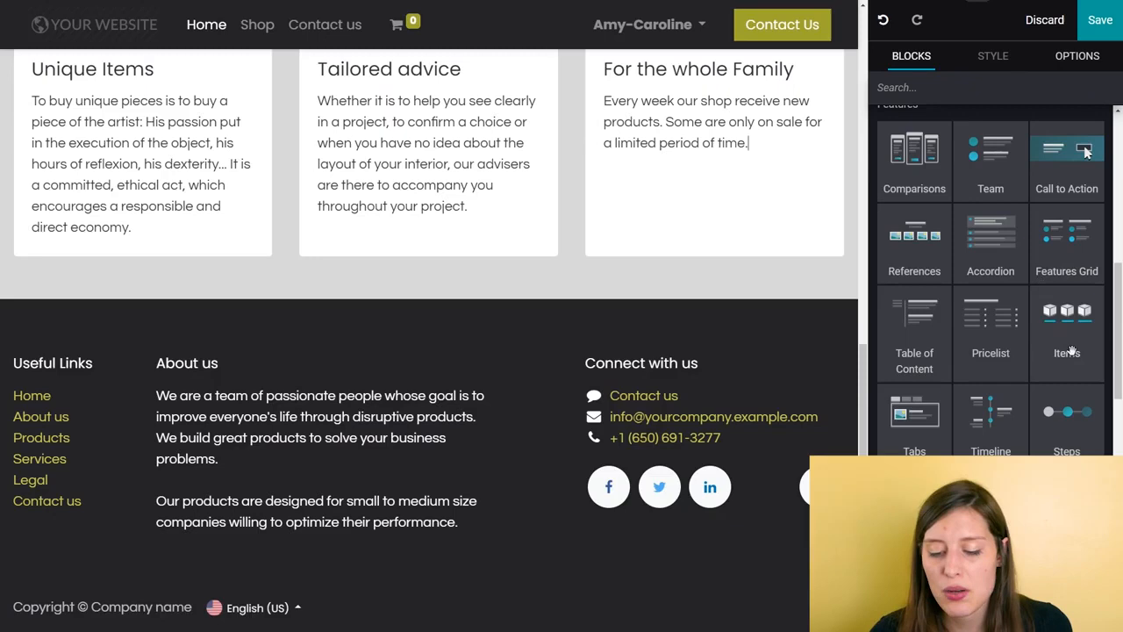
Step: Add a Text building block between the three columns and the footer
scroll(1018, 402, up, 1)
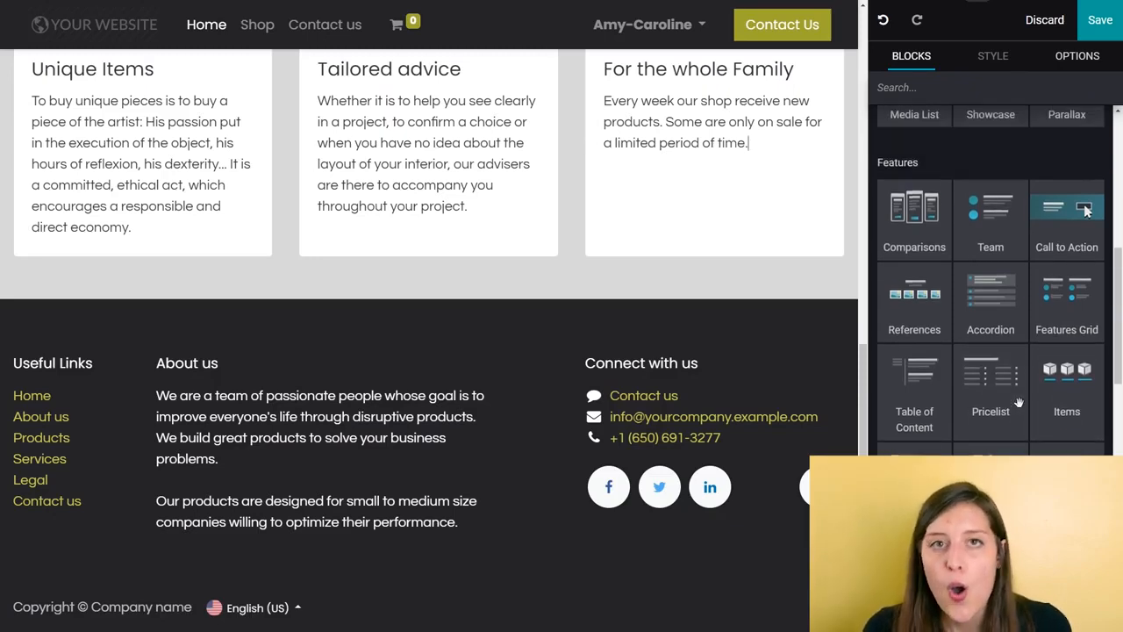
scroll(1019, 402, up, 6)
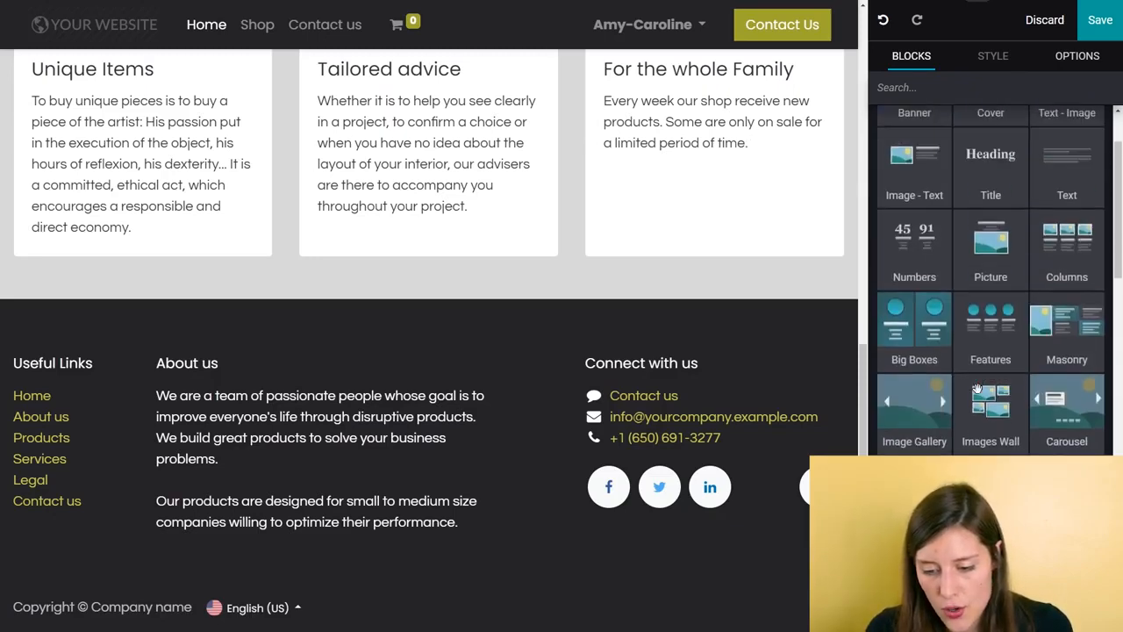
drag(1072, 183, 428, 326)
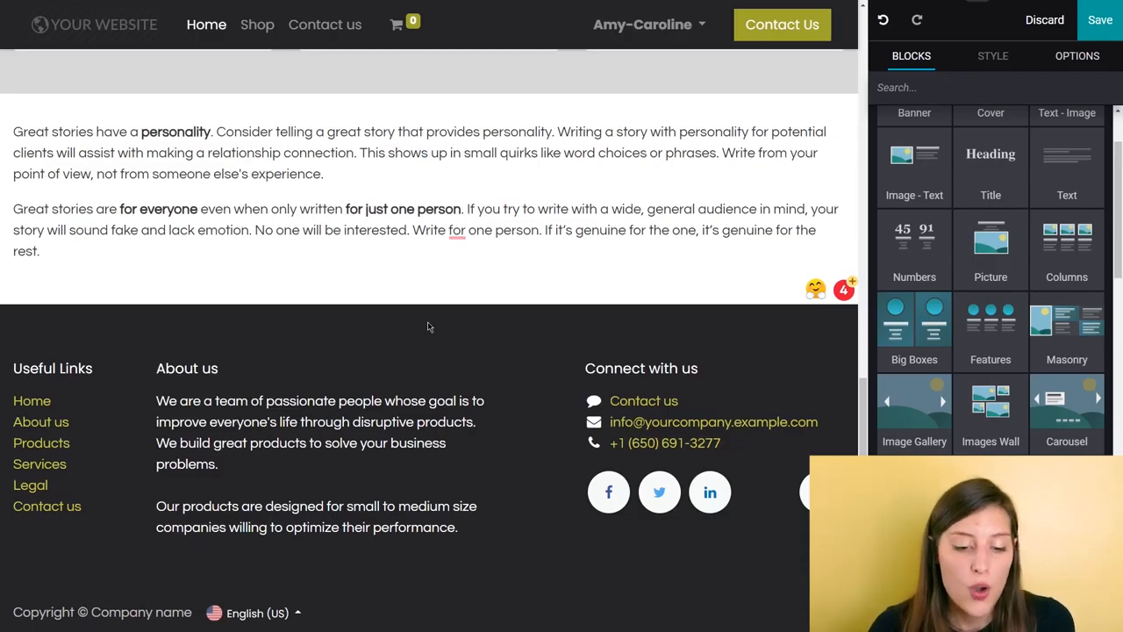
Step: Move the Text block up so it sits between the cover and the three columns
scroll(426, 288, up, 2)
triple_click(440, 301)
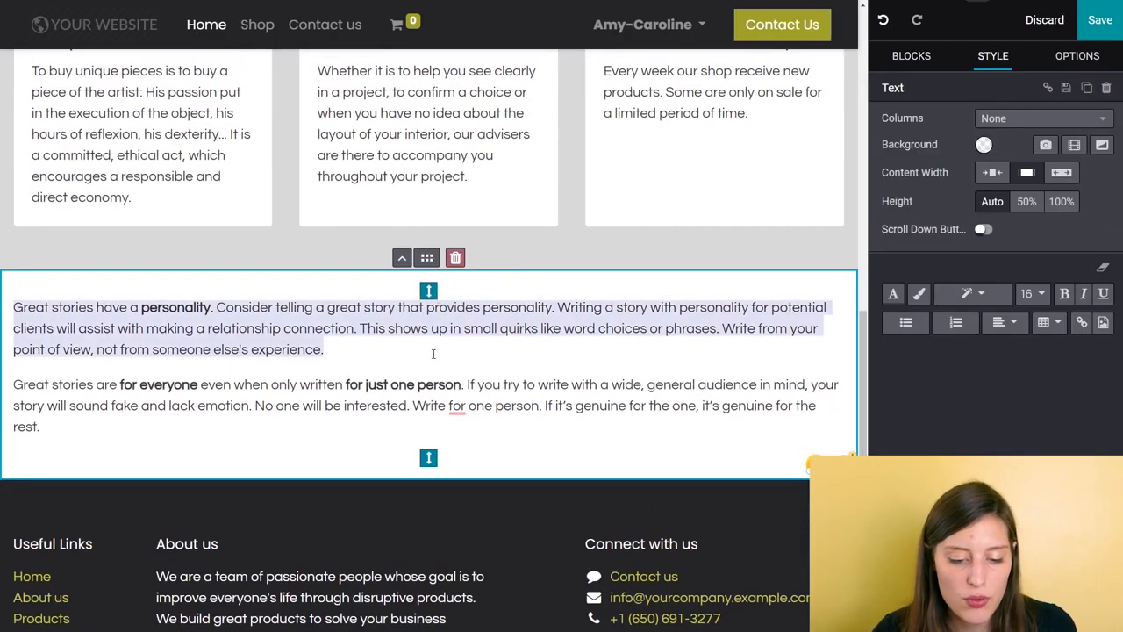
click(399, 258)
scroll(392, 272, up, 2)
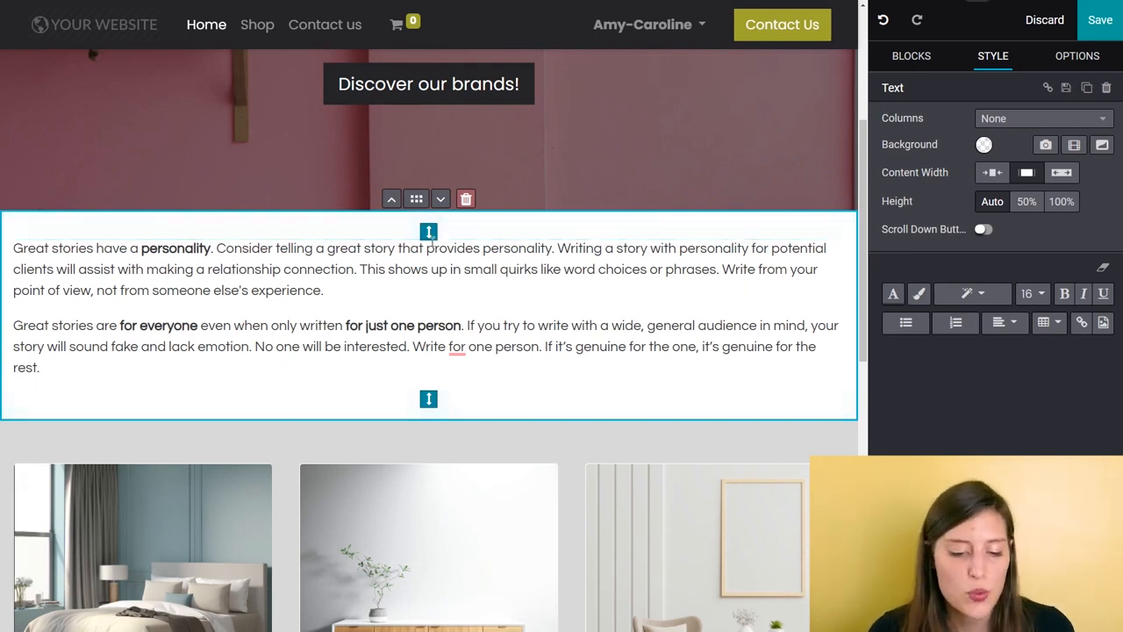
Step: Move the Text block below the three columns and back above them
click(441, 199)
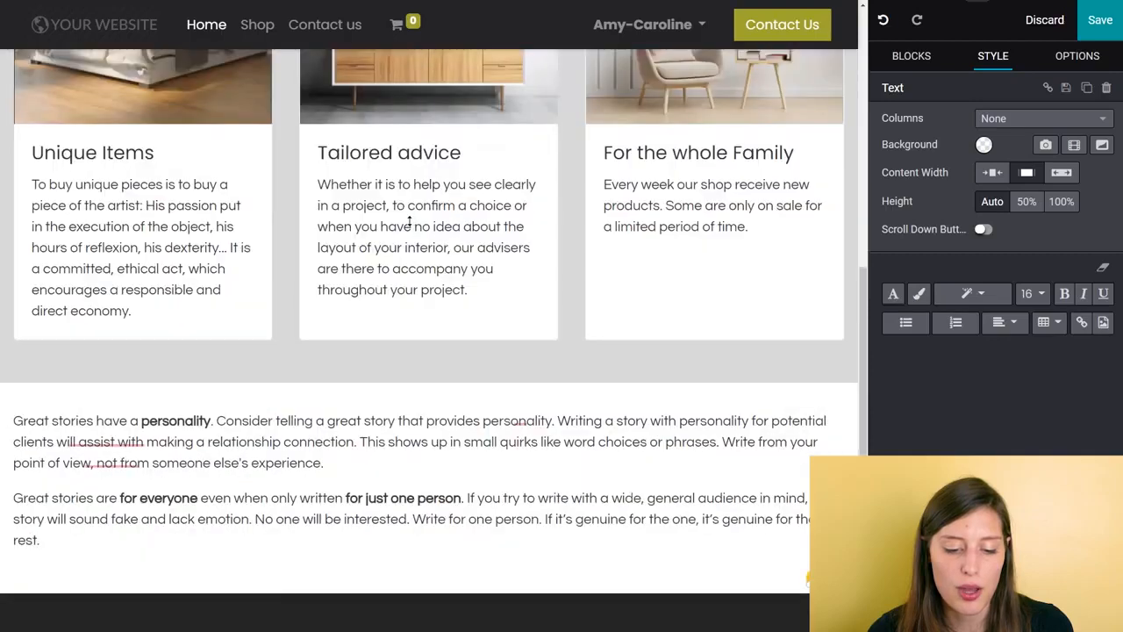
scroll(409, 222, down, 2)
scroll(408, 222, up, 1)
click(411, 266)
click(401, 200)
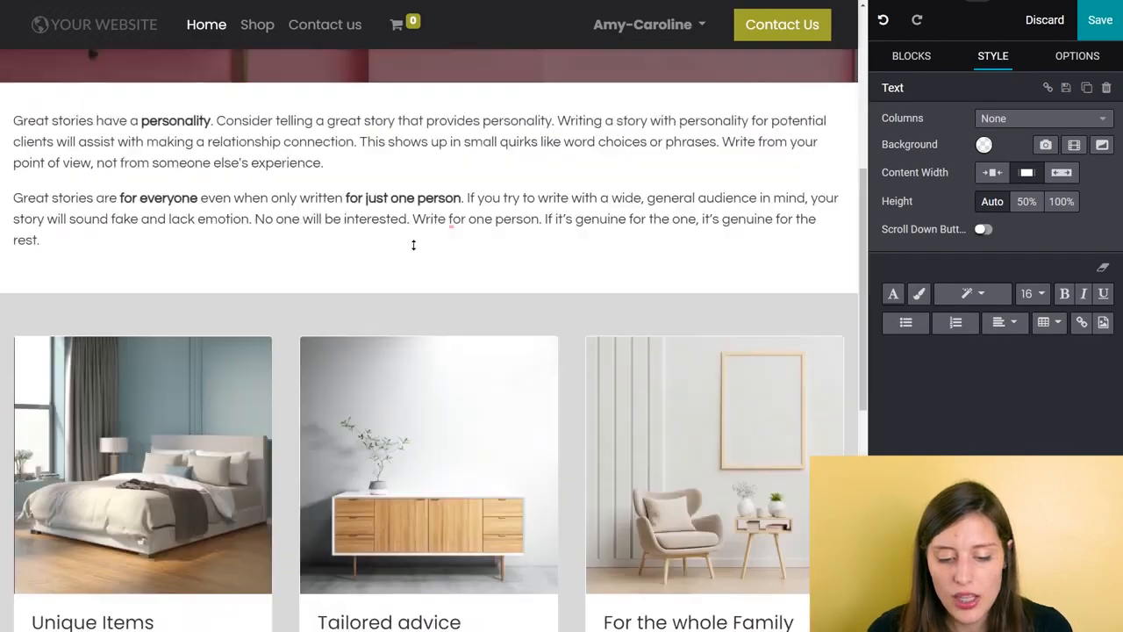
Step: Slightly increase the Text block's top padding and save the homepage
mouse_move(428, 115)
mouse_down()
mouse_move(426, 193)
mouse_move(428, 120)
mouse_up()
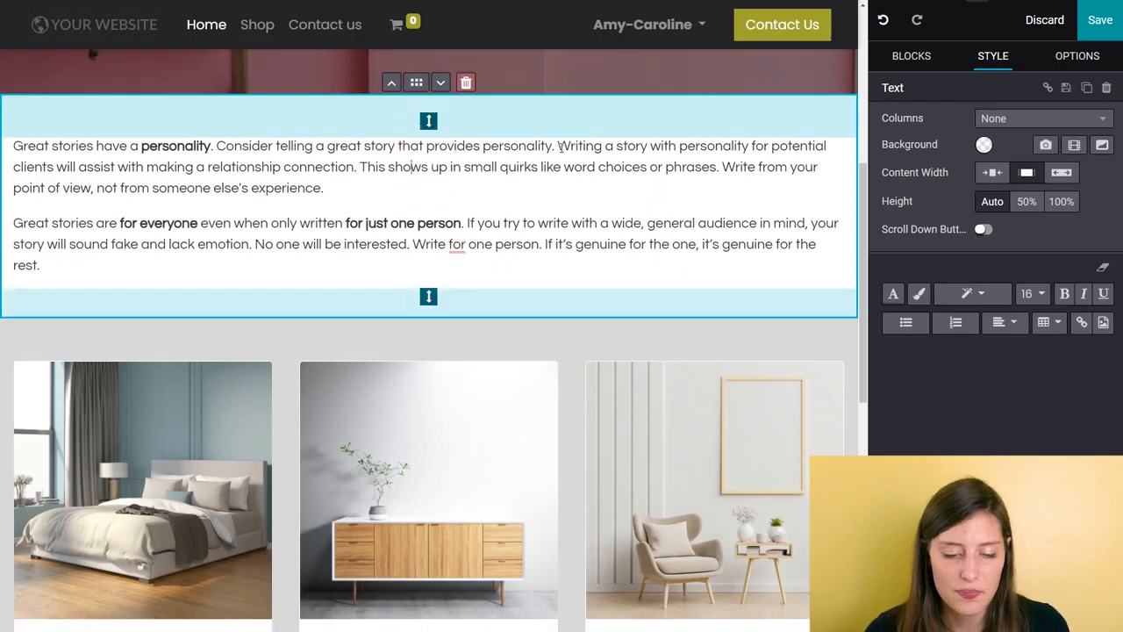
click(562, 200)
scroll(559, 258, up, 5)
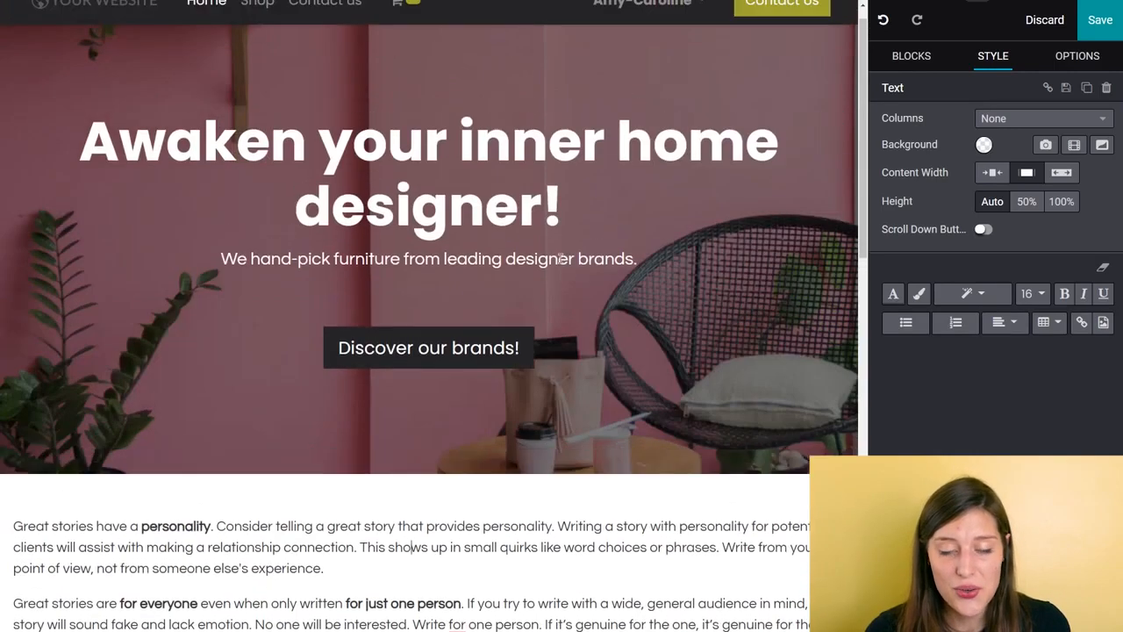
scroll(560, 259, up, 1)
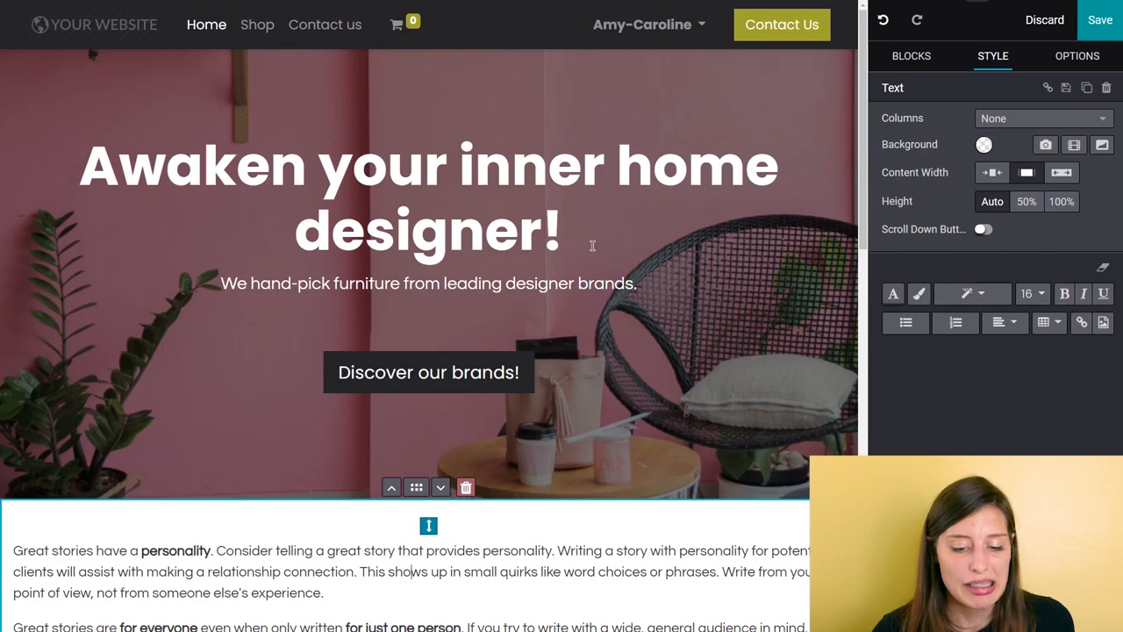
scroll(591, 247, down, 8)
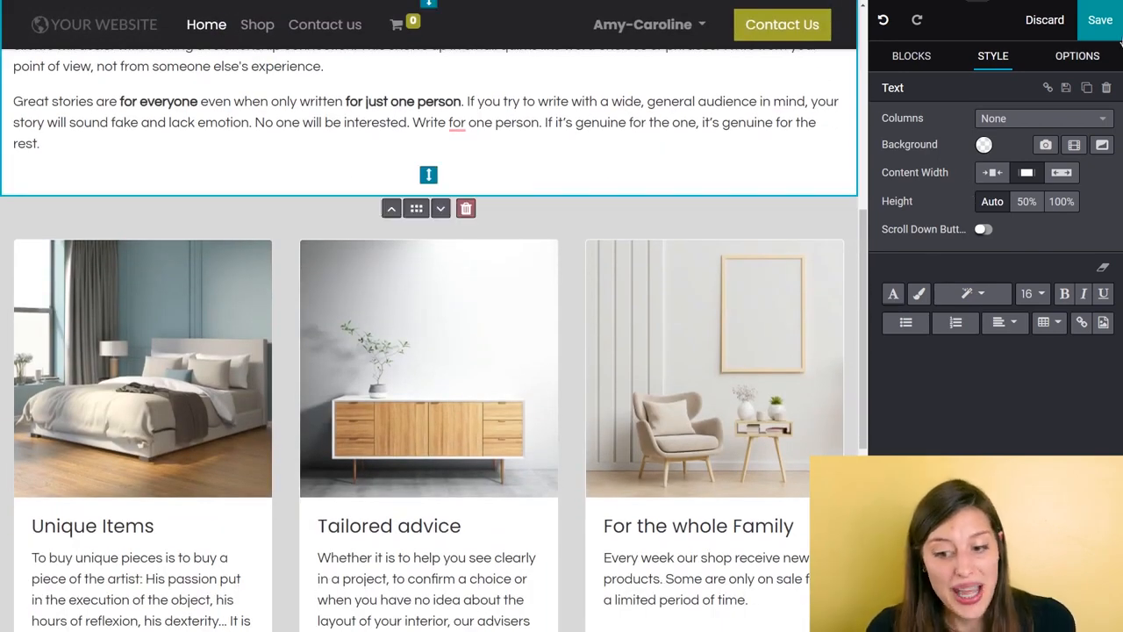
click(1100, 21)
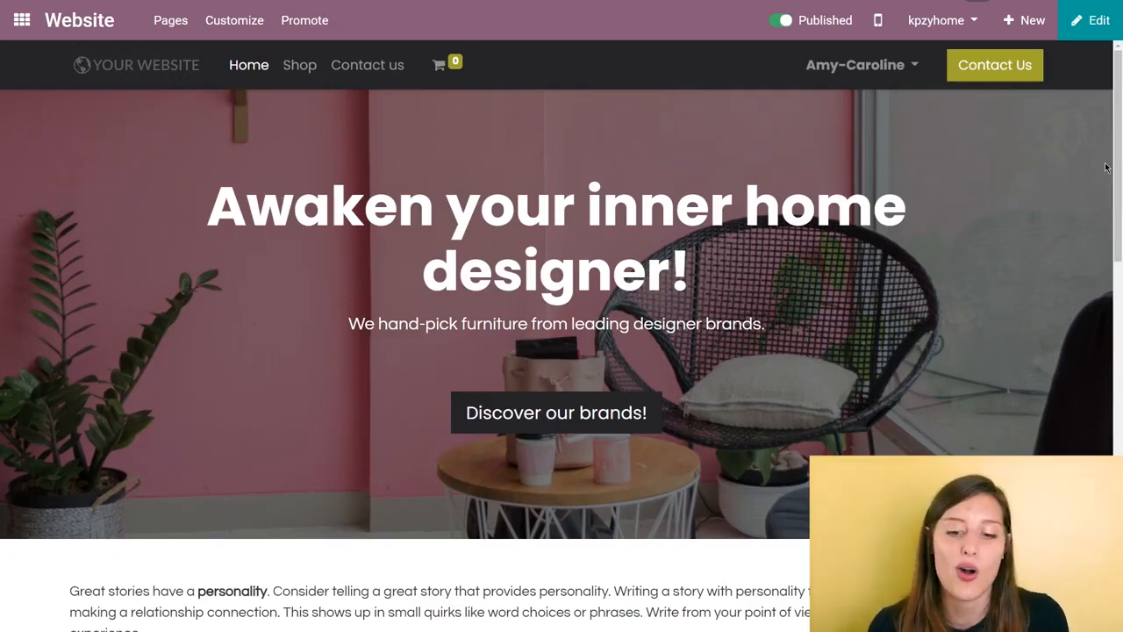
Step: Create a new page titled "Free Shipping!" and keep it added to the menu
click(1031, 21)
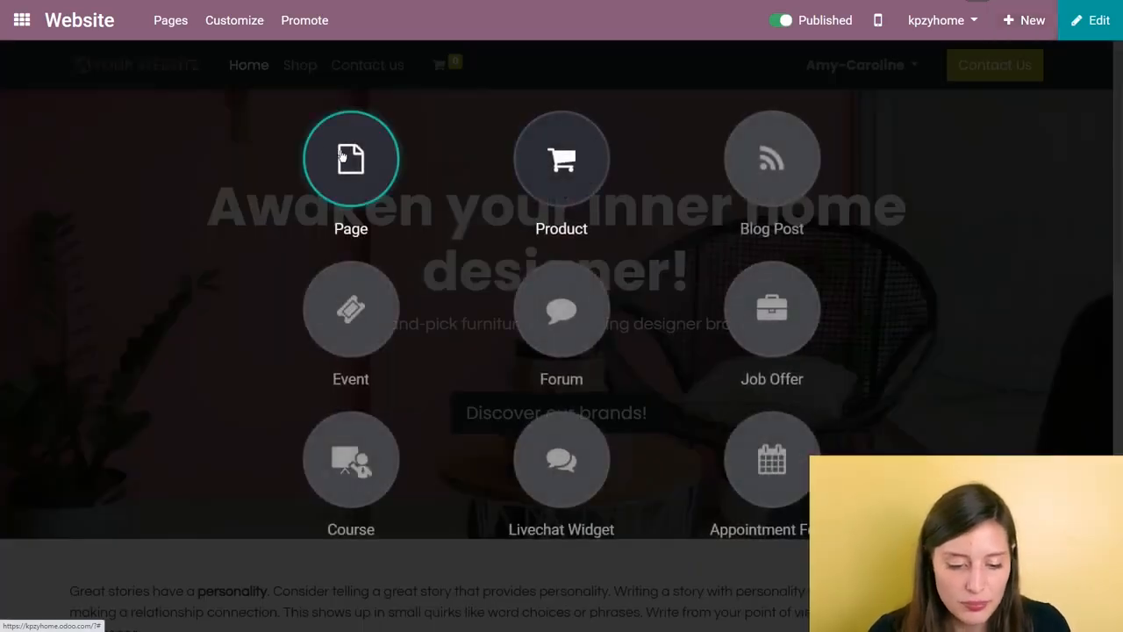
click(349, 156)
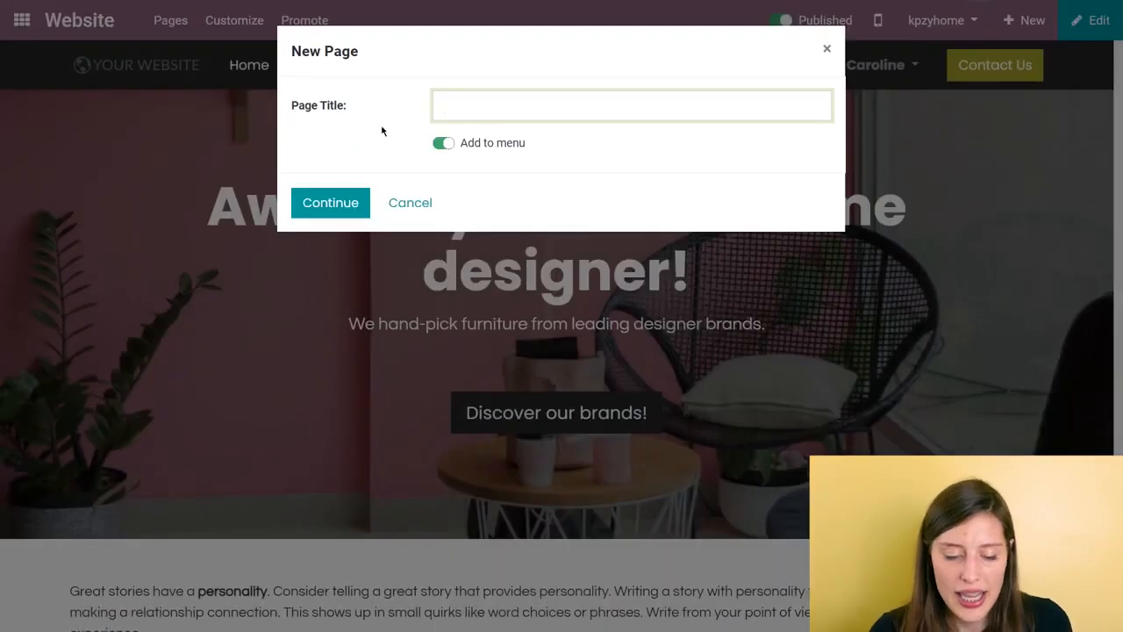
text(Free )
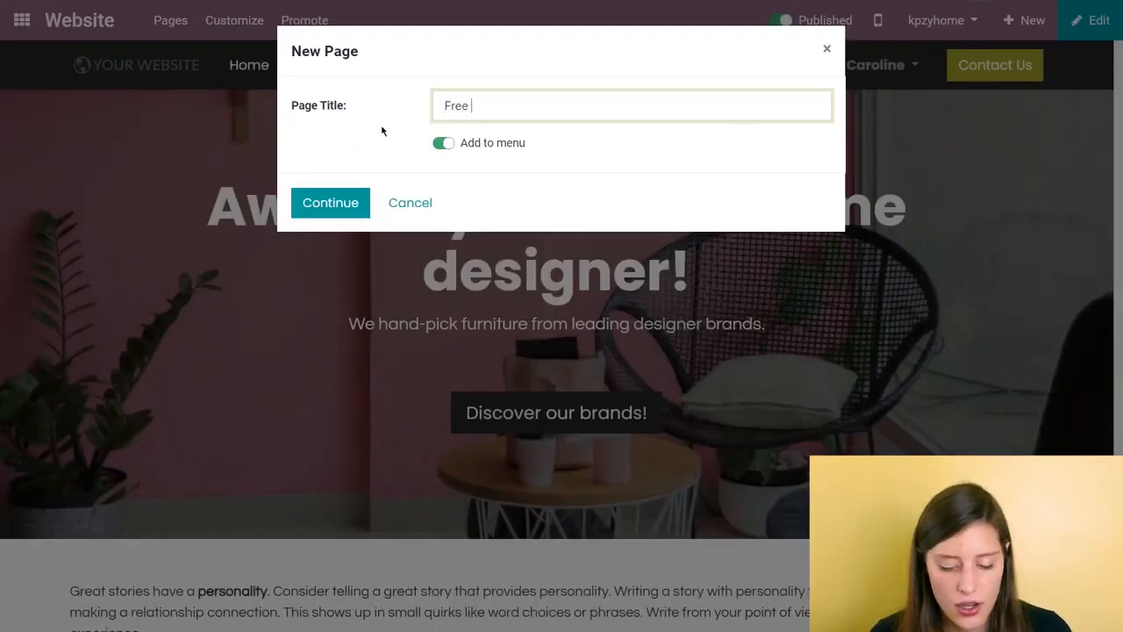
text(Shipping!)
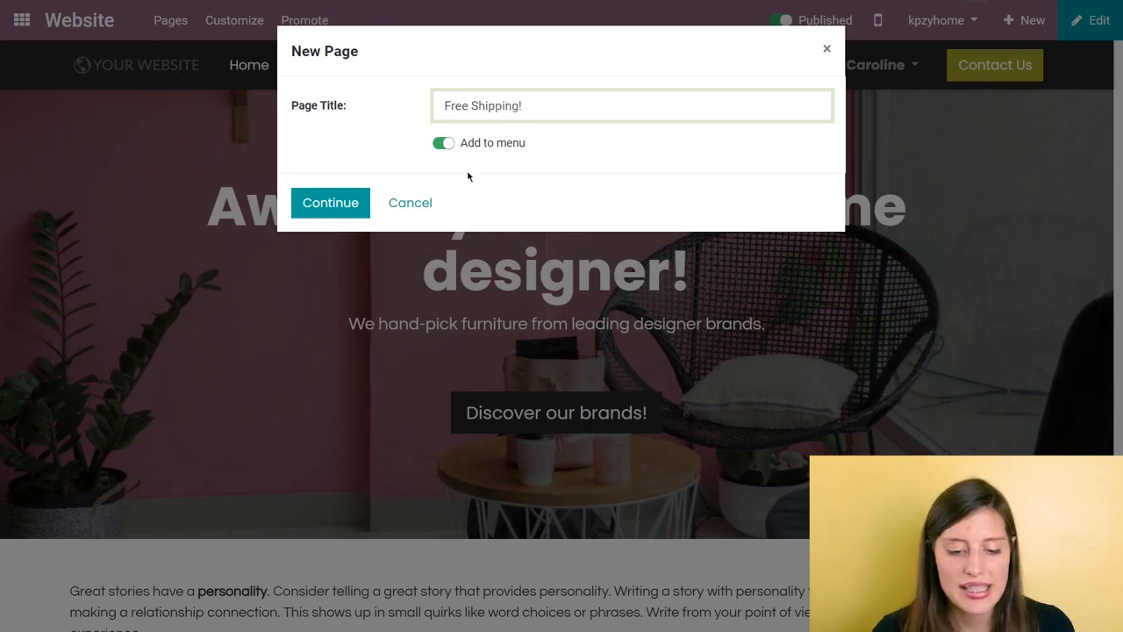
click(342, 202)
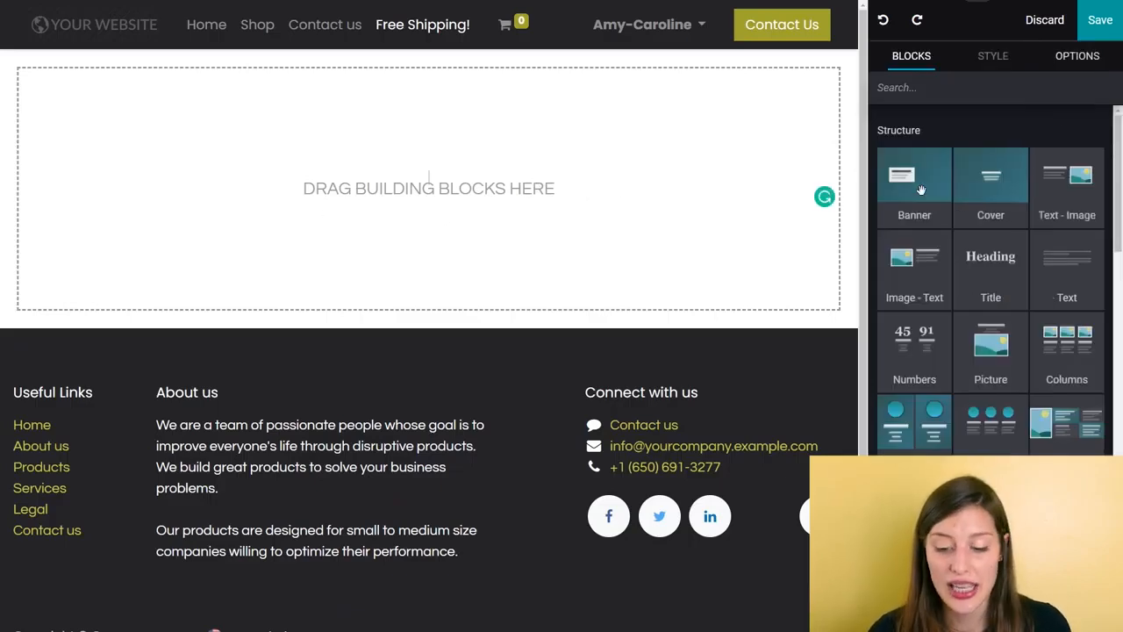
Step: Add a Title block reading "Register and get free shipping on your first order!" and set its height to Auto
drag(990, 258, 300, 188)
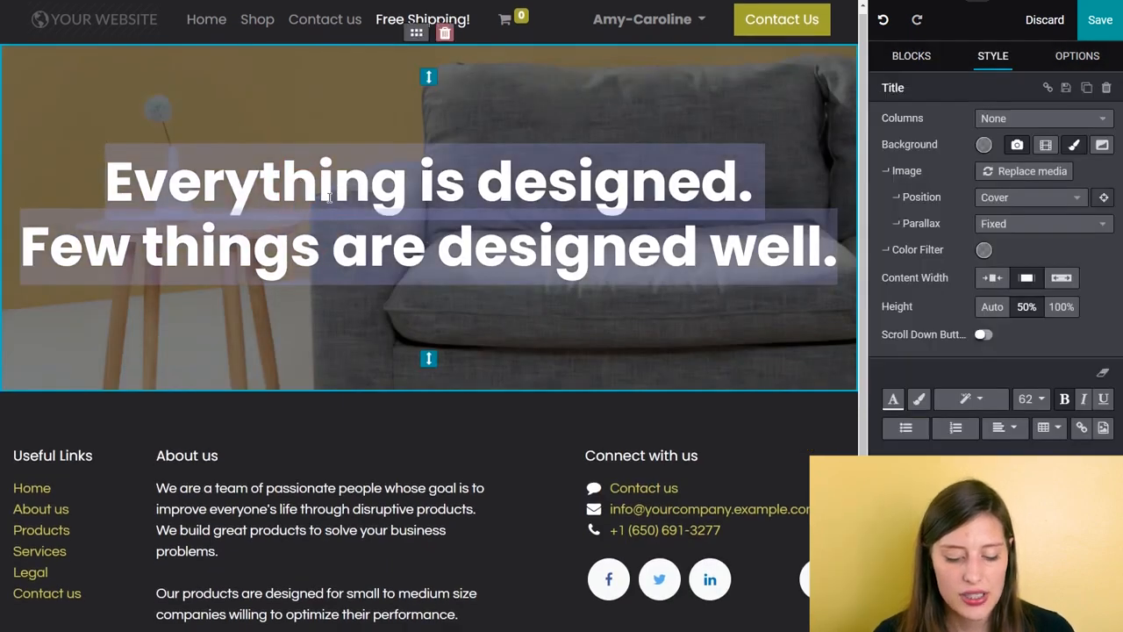
text(Rei)
key(BackSpace)
text(gister and gre)
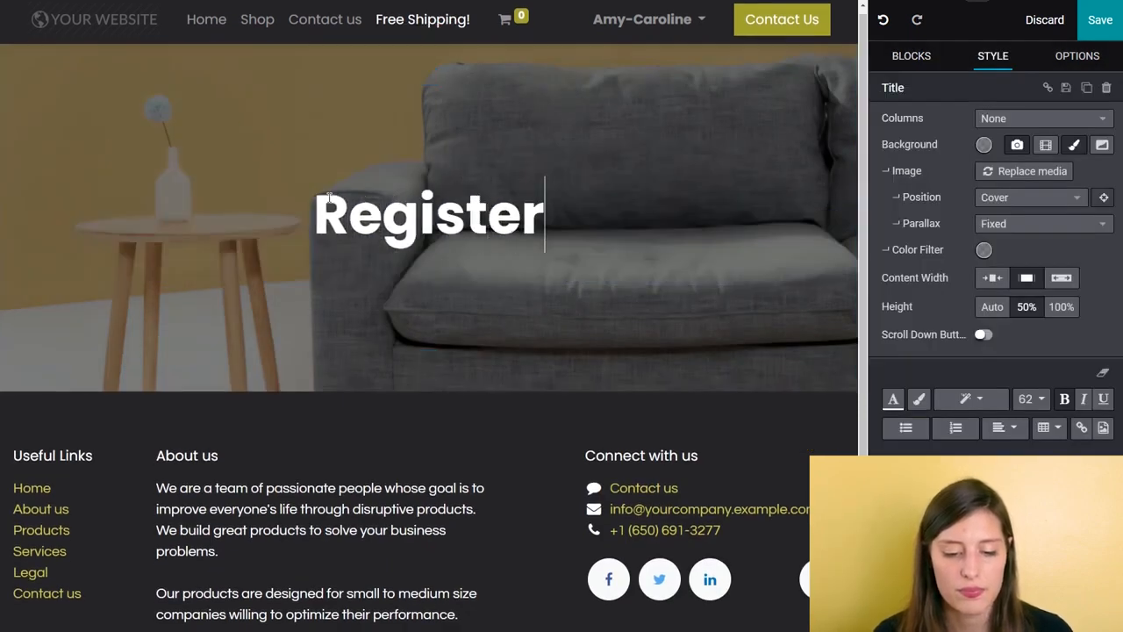
key(BackSpace)
key(BackSpace)
text(e)
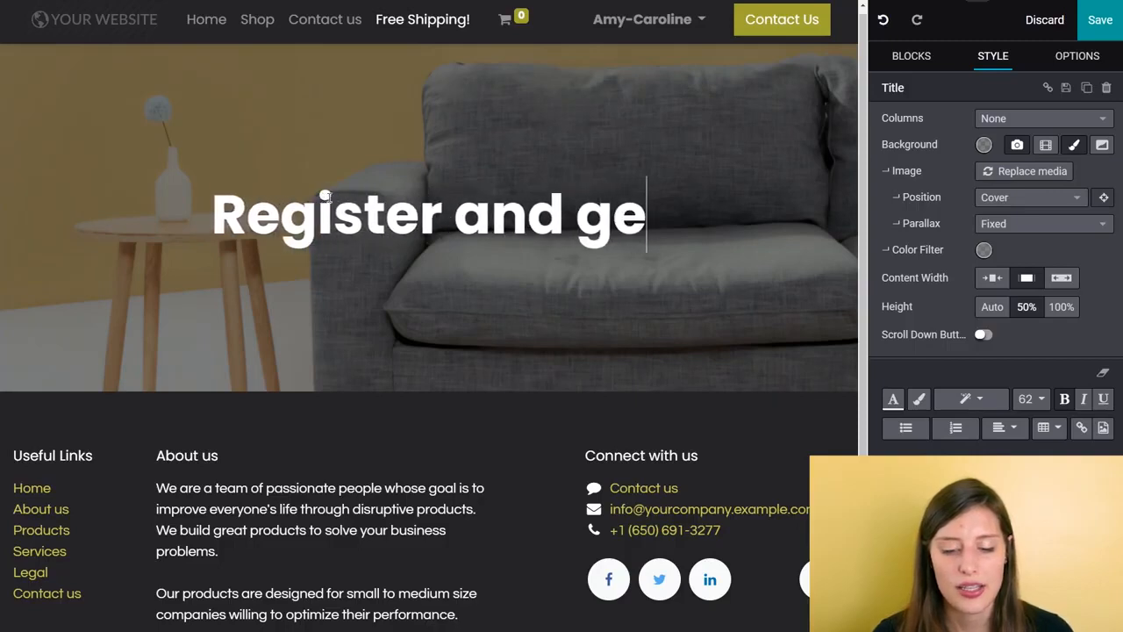
text(t free shipp)
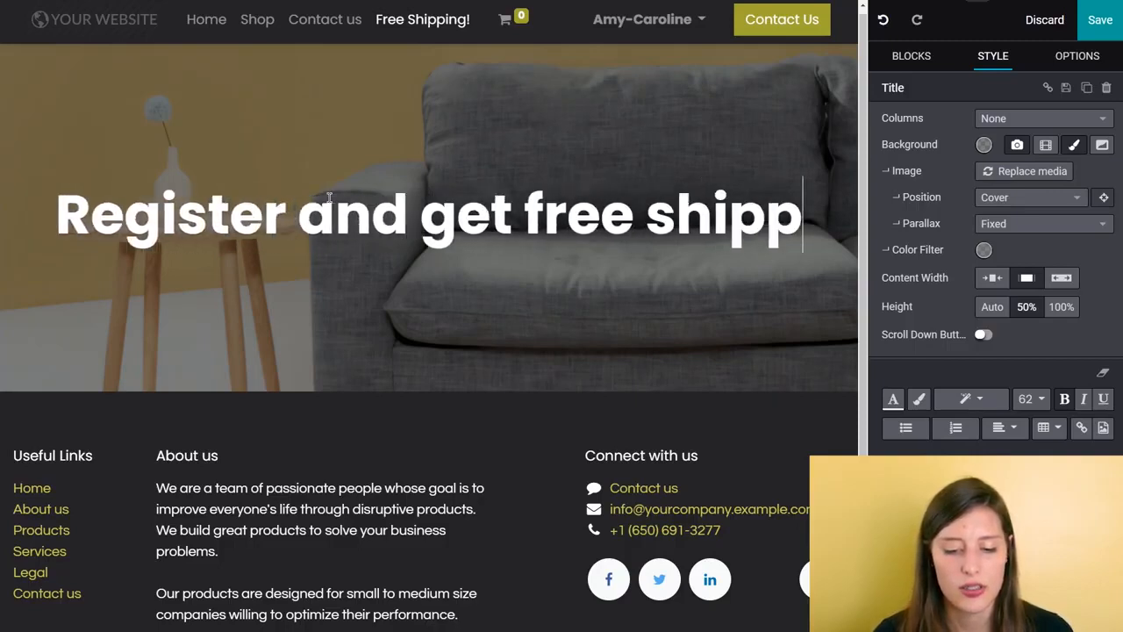
text(ing on your first or)
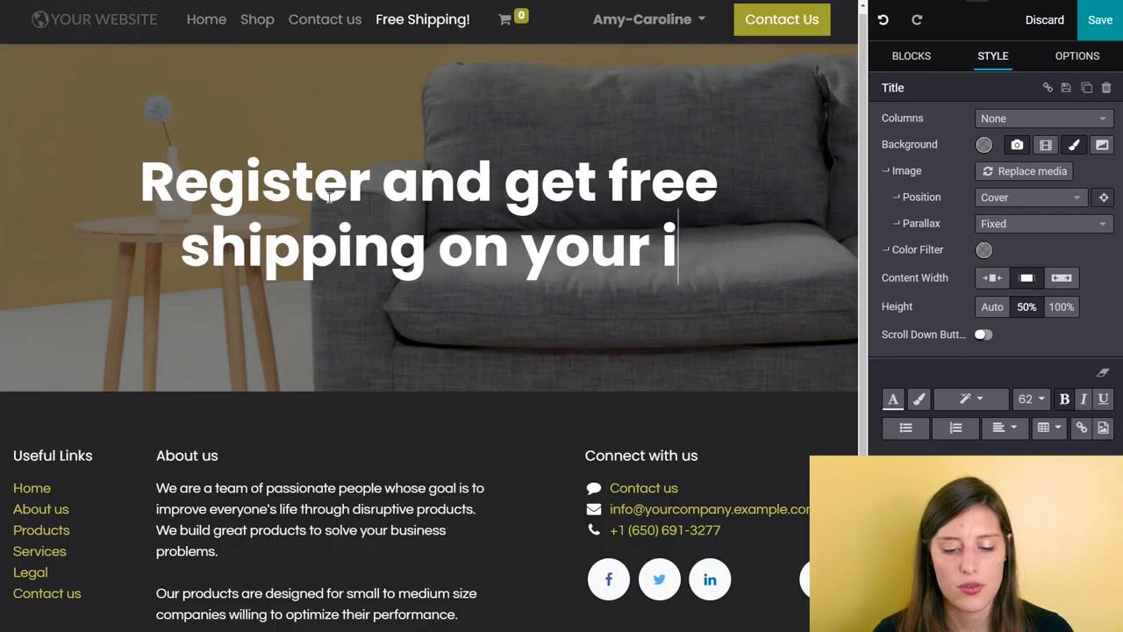
text(der!)
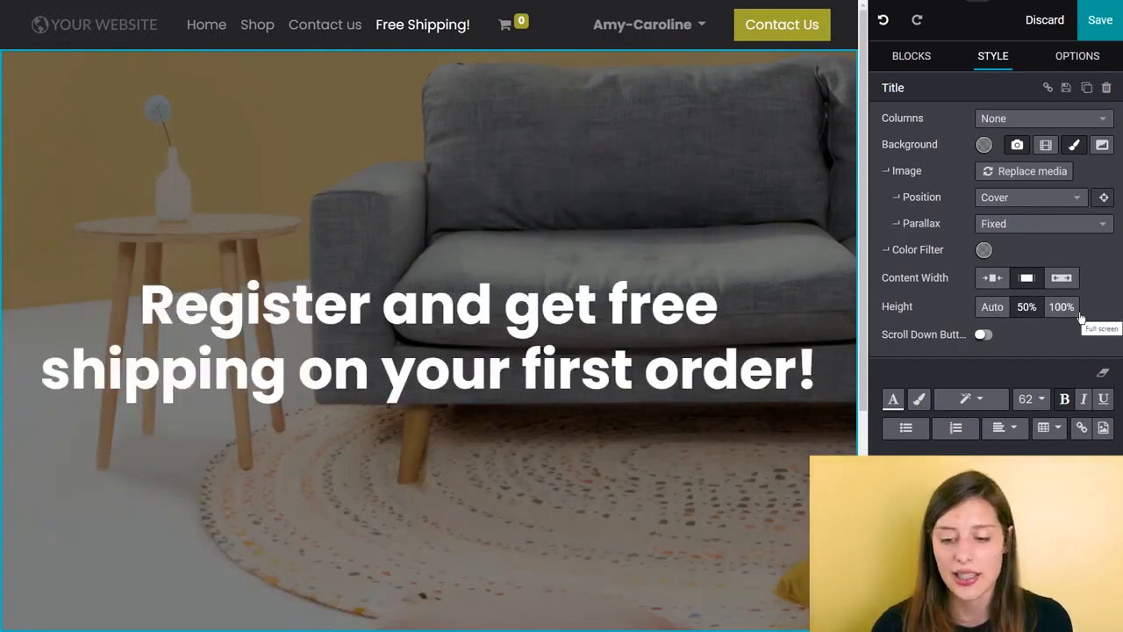
click(992, 307)
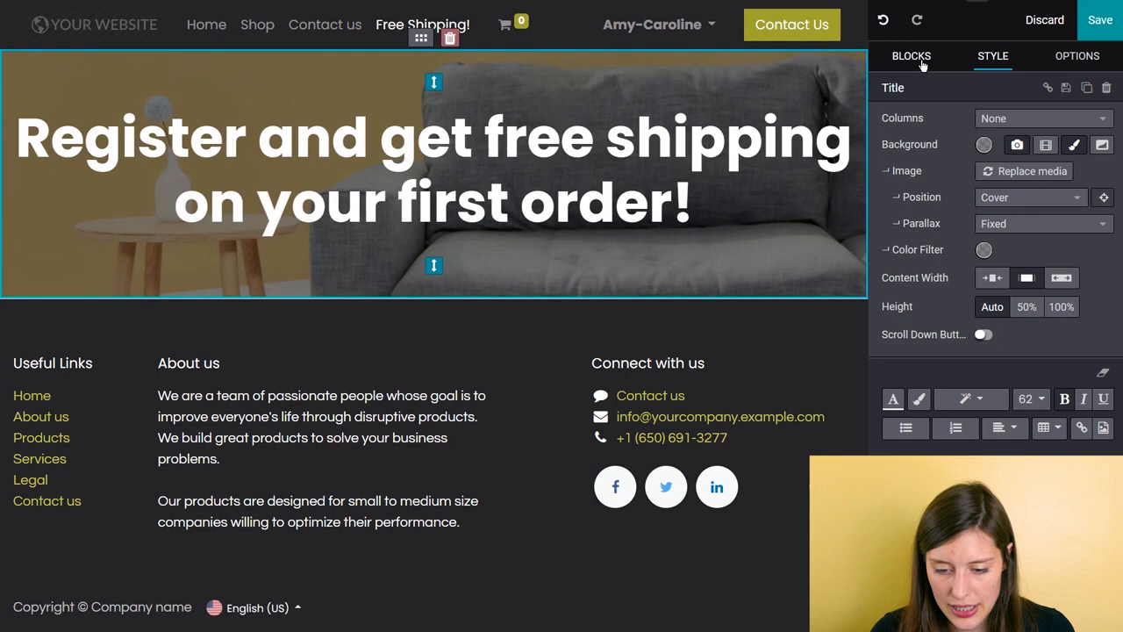
Step: Add a Form block from the dynamic content blocks directly below the title
click(921, 61)
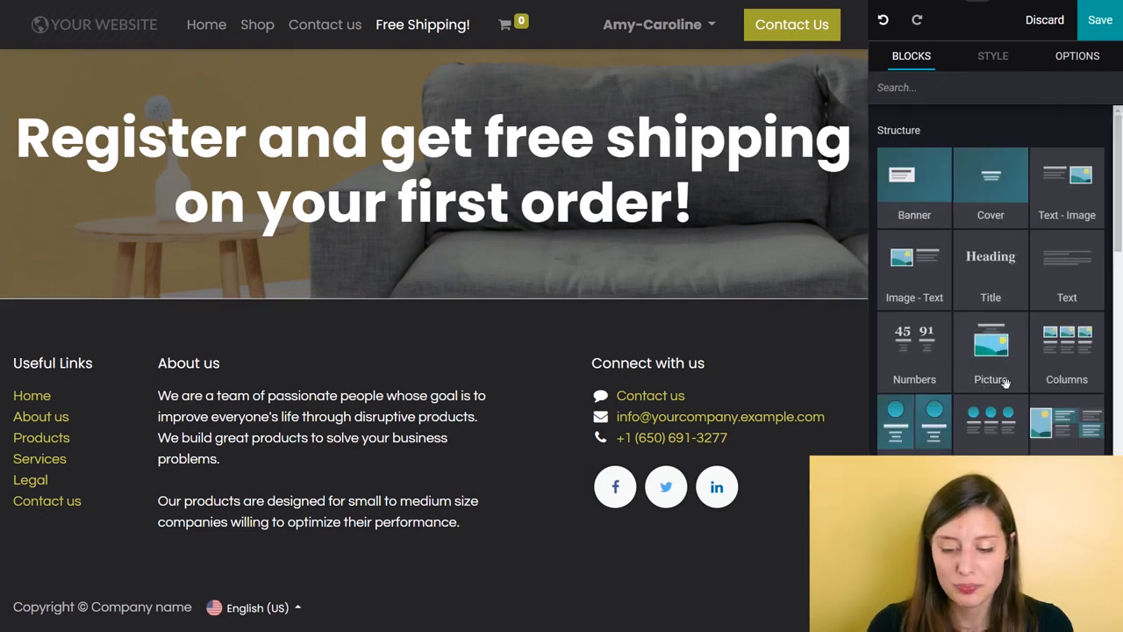
scroll(1009, 373, down, 3)
scroll(1009, 351, down, 2)
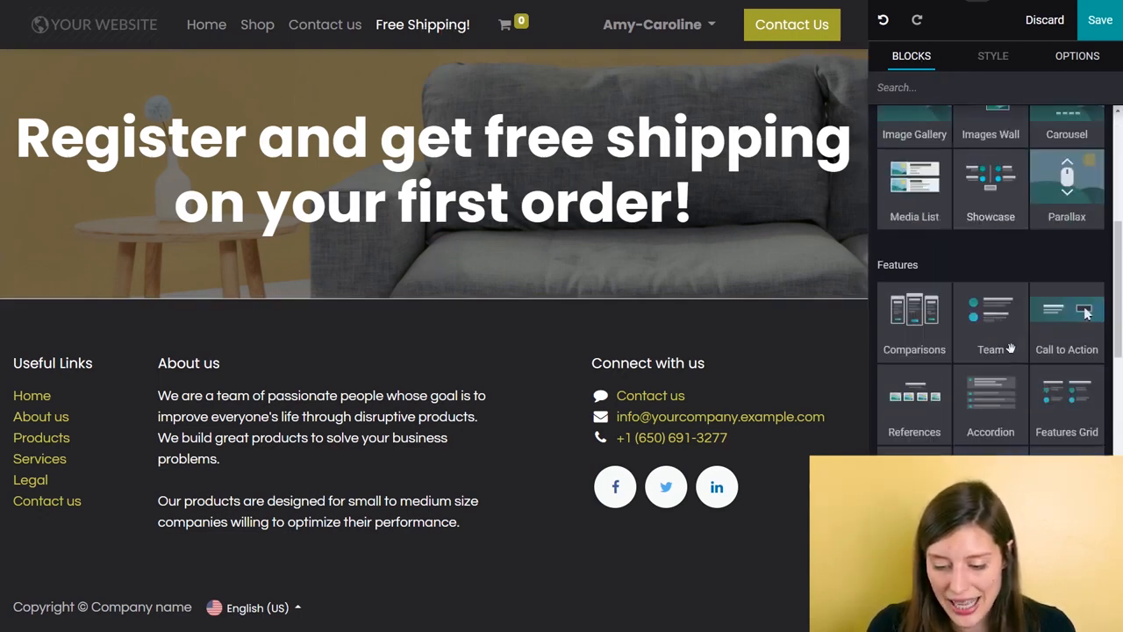
scroll(1009, 348, down, 2)
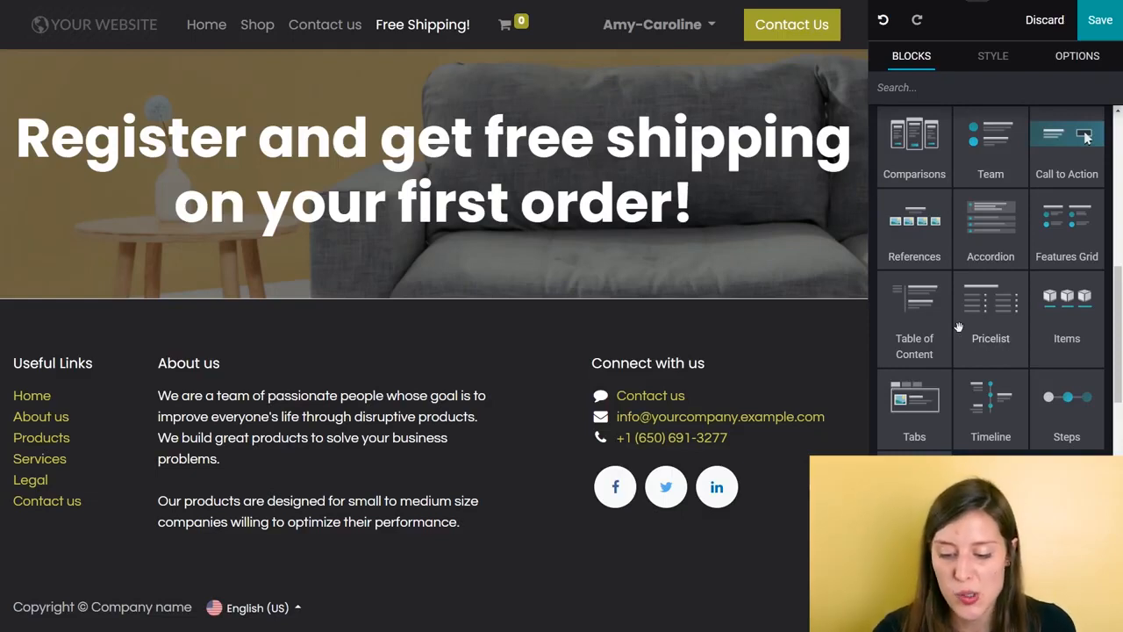
scroll(998, 349, down, 3)
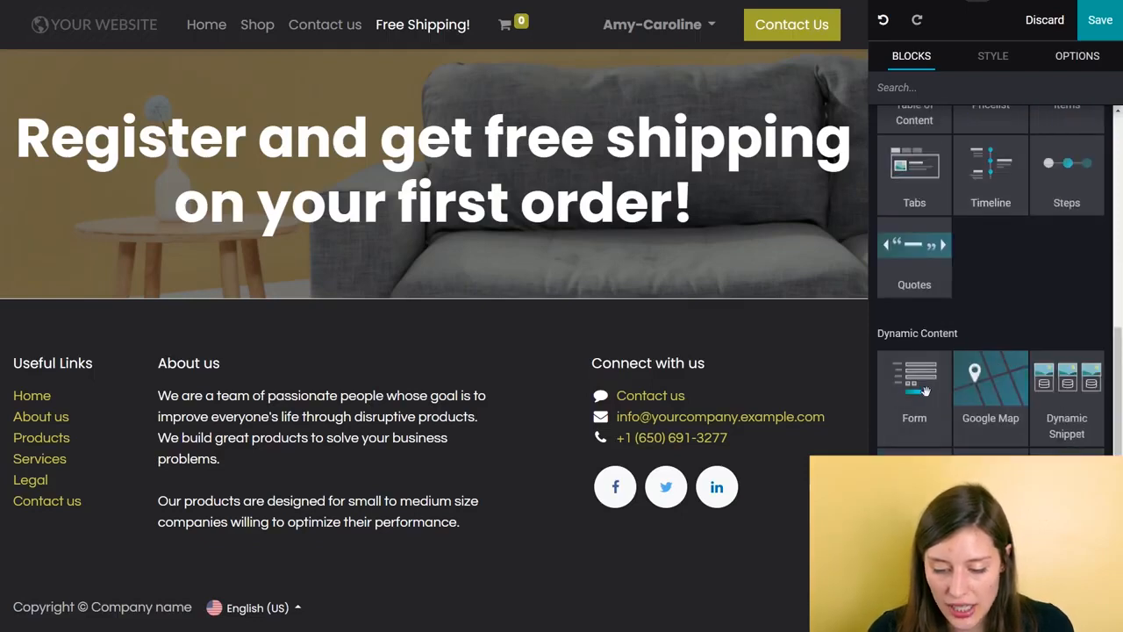
drag(914, 400, 429, 320)
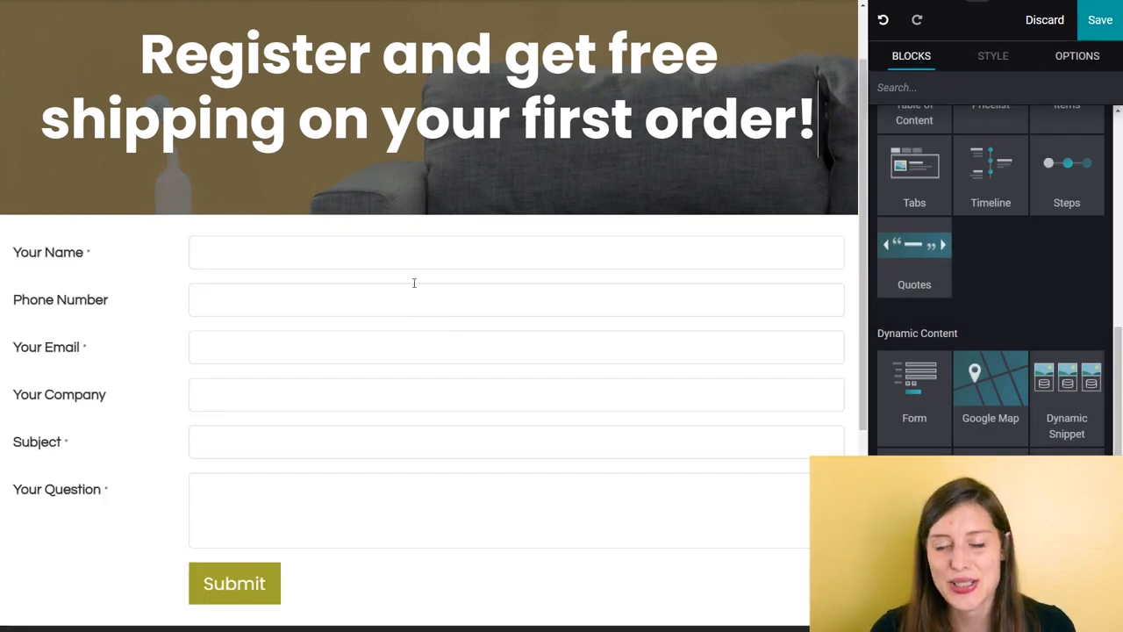
Step: Set the form's action to Create an Opportunity
click(88, 251)
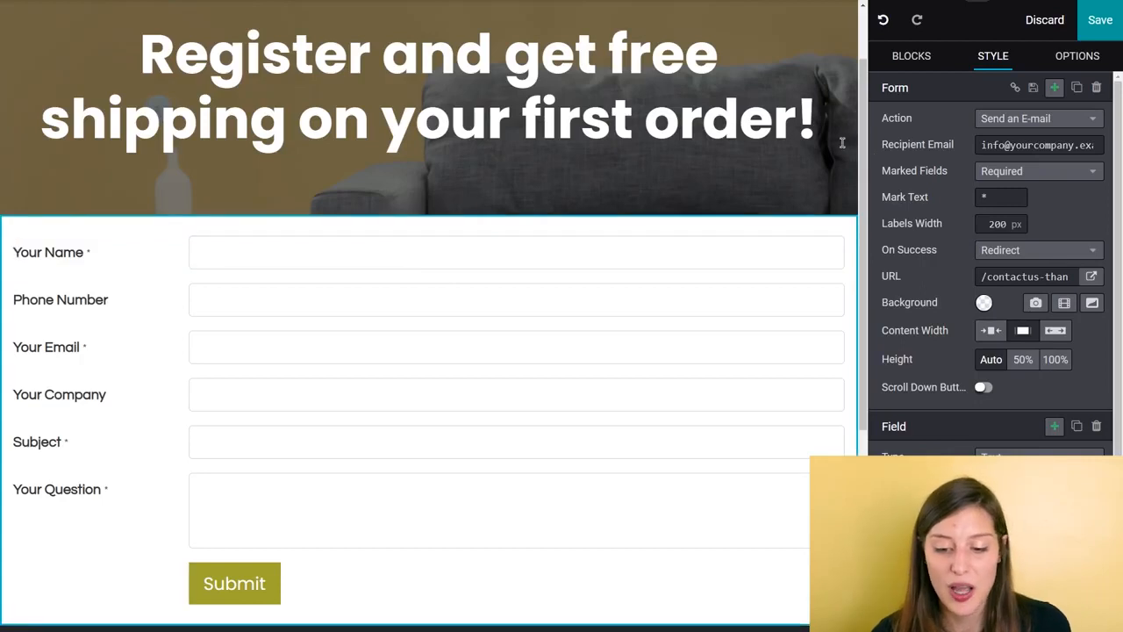
click(1052, 128)
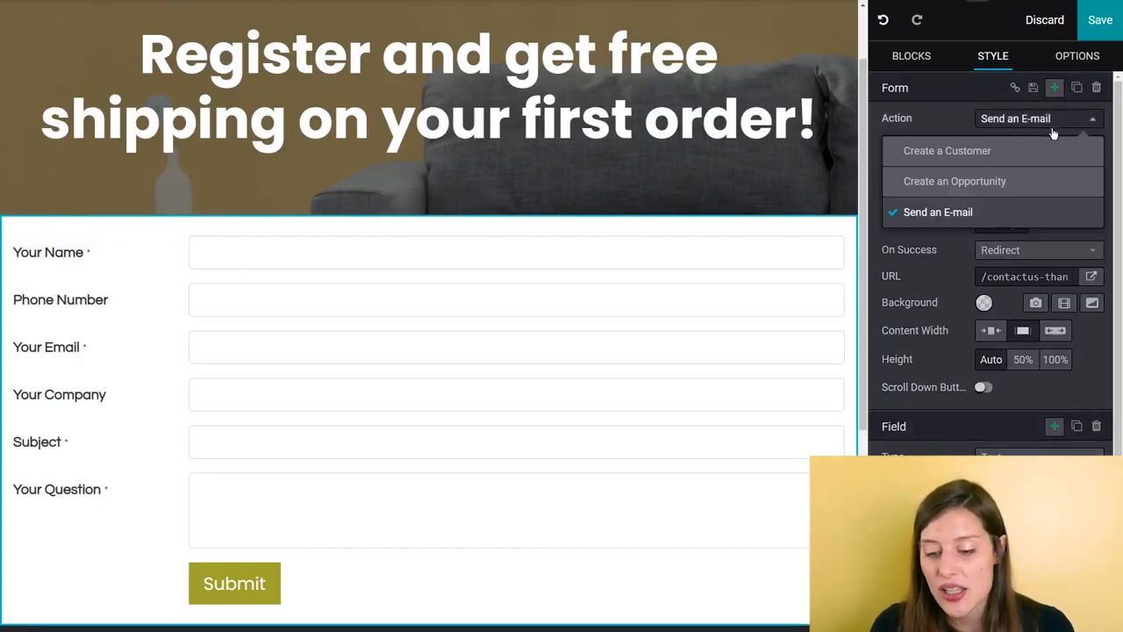
click(999, 182)
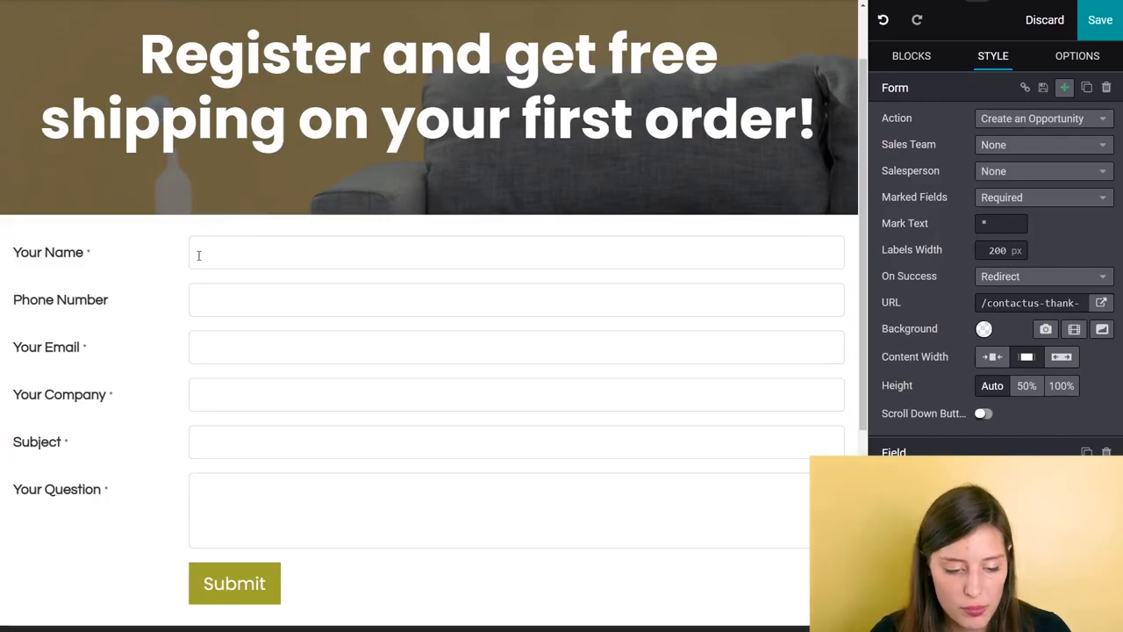
Step: Resize the Your Name and Phone Number fields to half width so they sit side by side in the first row
click(158, 254)
click(12, 254)
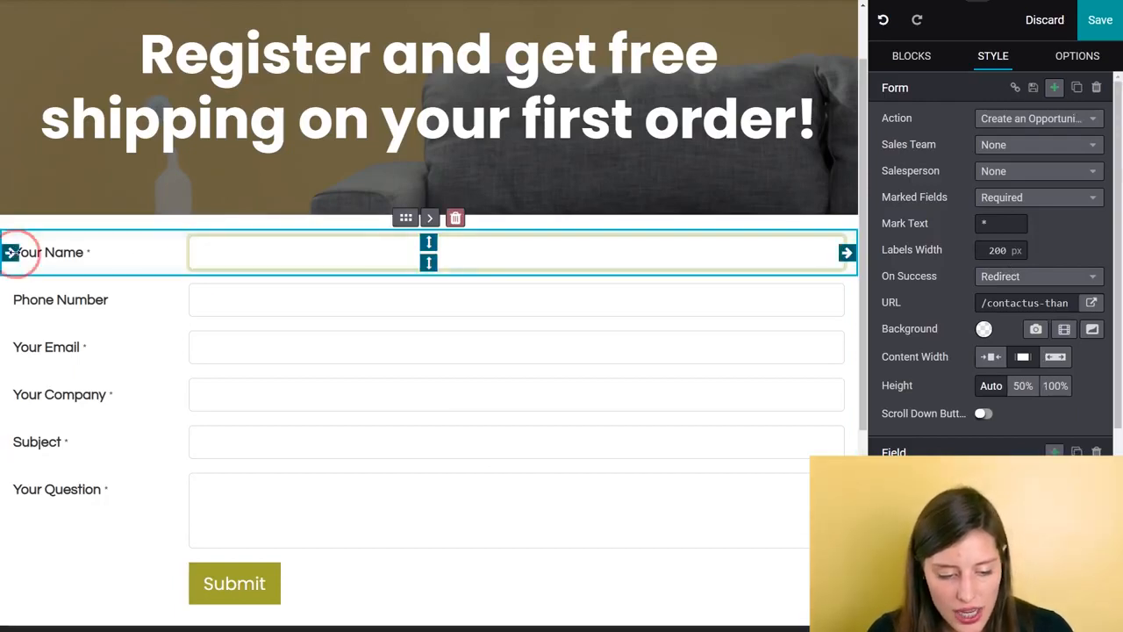
click(8, 252)
drag(8, 252, 407, 262)
click(133, 304)
drag(8, 299, 115, 304)
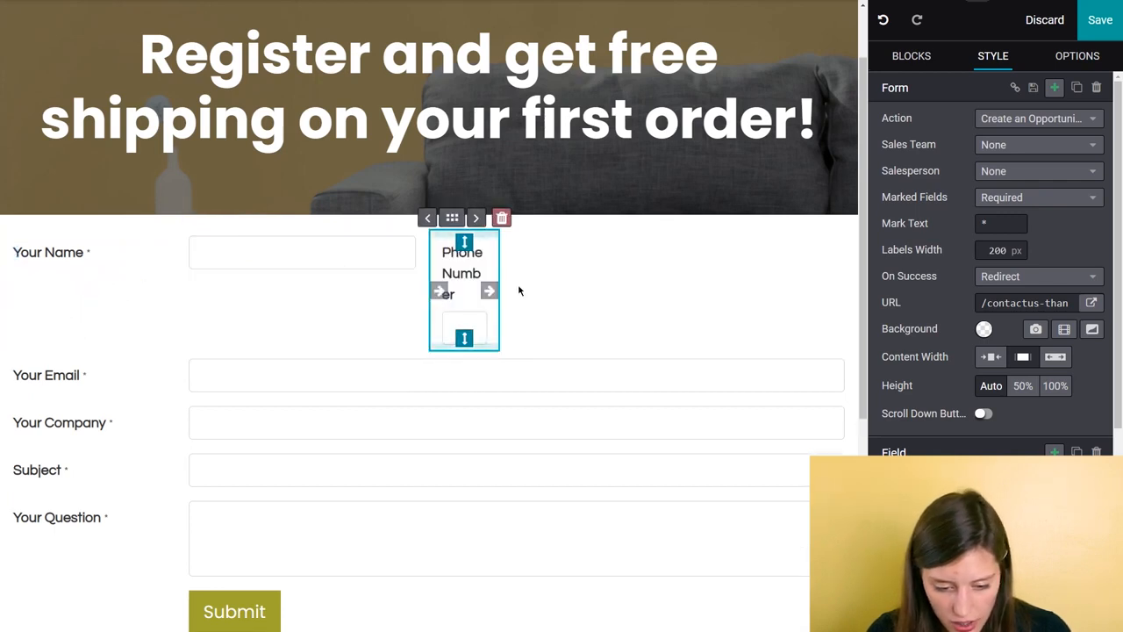
drag(488, 290, 844, 252)
Step: Resize Your Email and Your Company to half width in one shared row and make Your Company optional
click(201, 302)
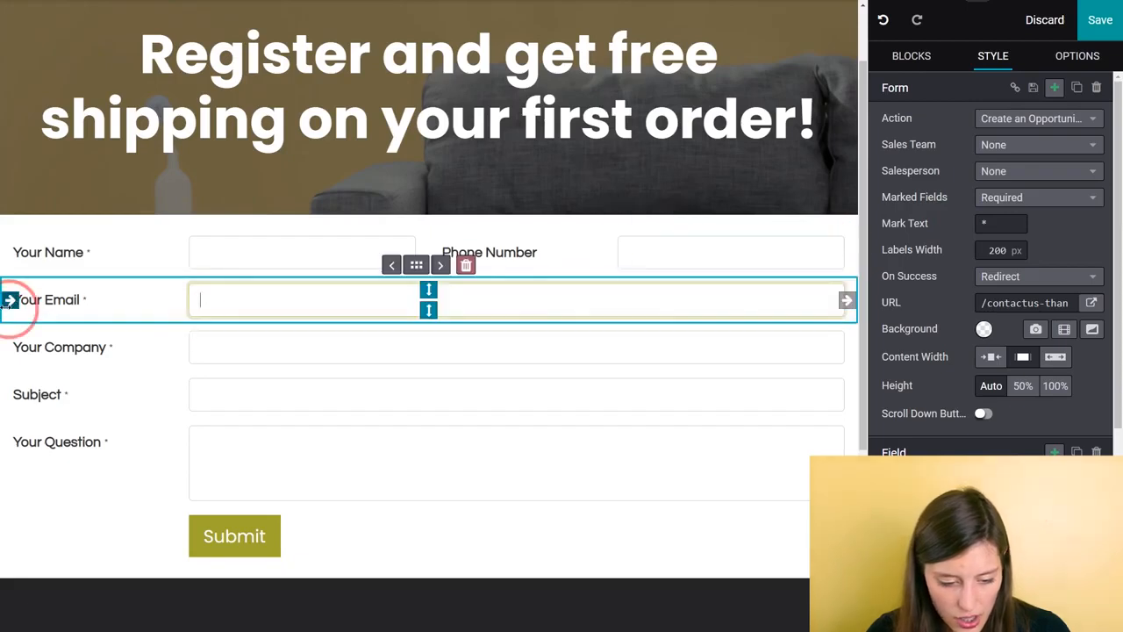
drag(8, 300, 420, 300)
click(105, 343)
drag(9, 347, 844, 302)
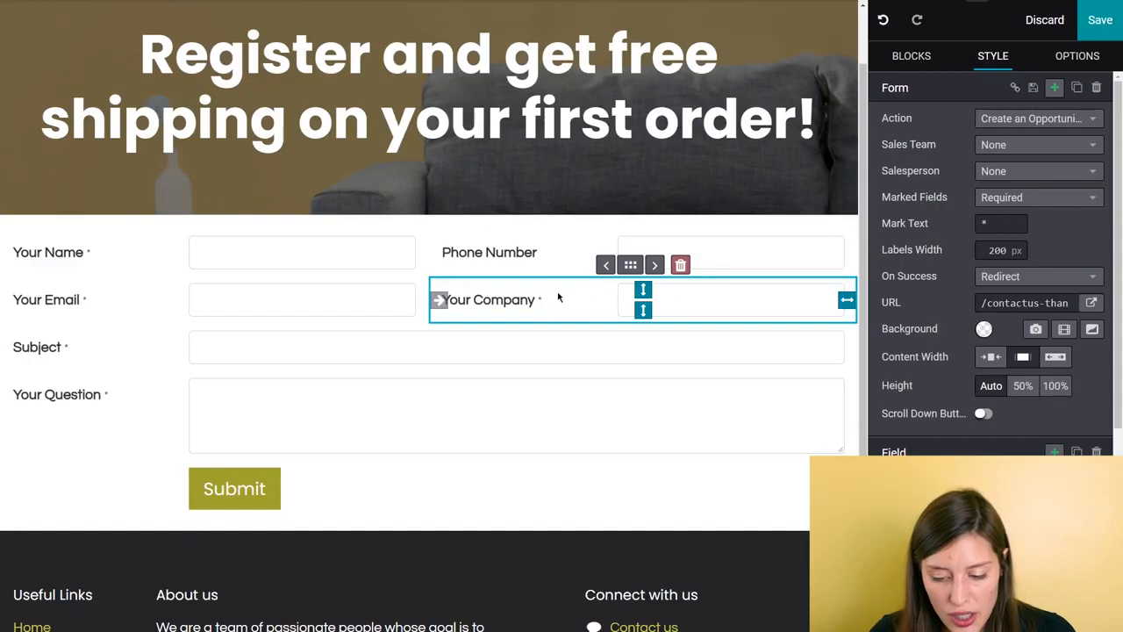
scroll(994, 452, down, 3)
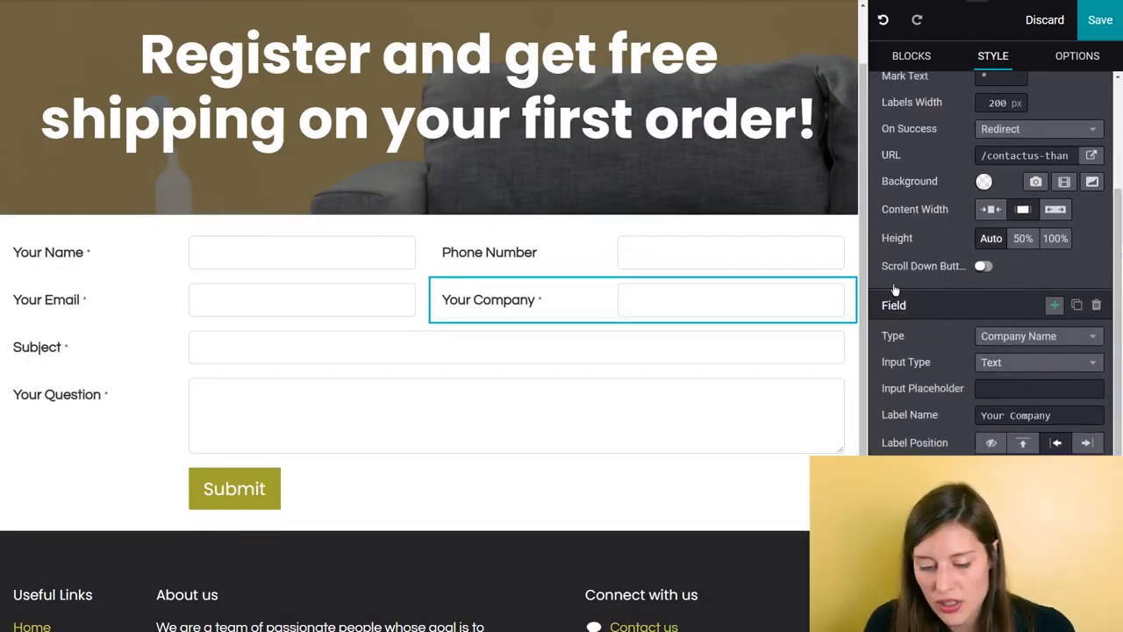
click(985, 470)
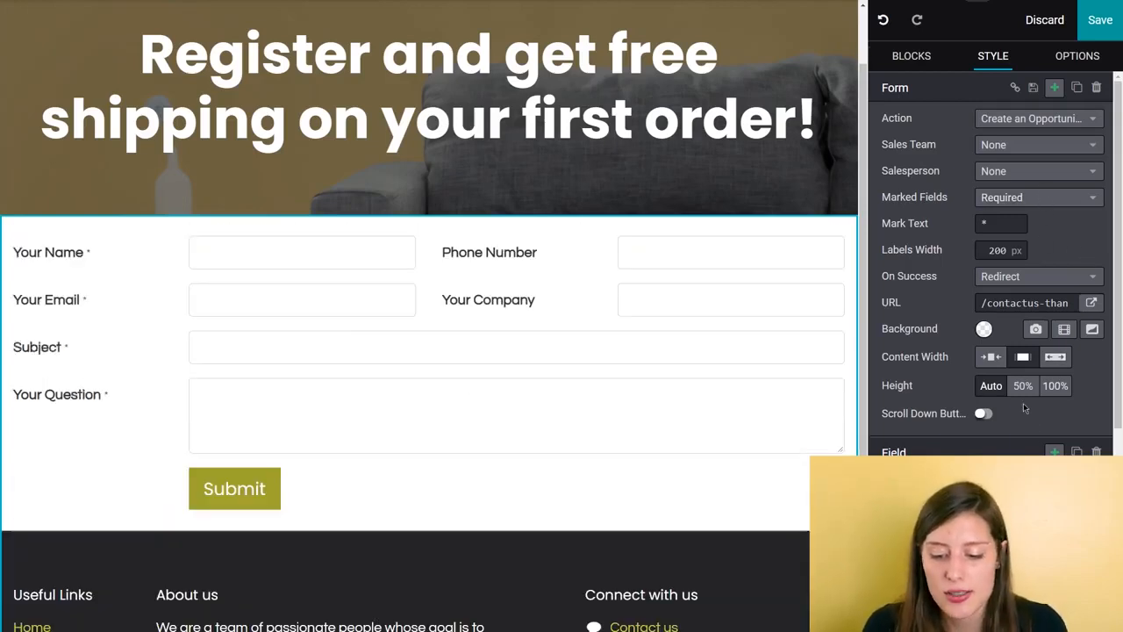
Step: Assign the form's opportunities to the America sales team and to the only listed salesperson
click(1021, 146)
click(964, 240)
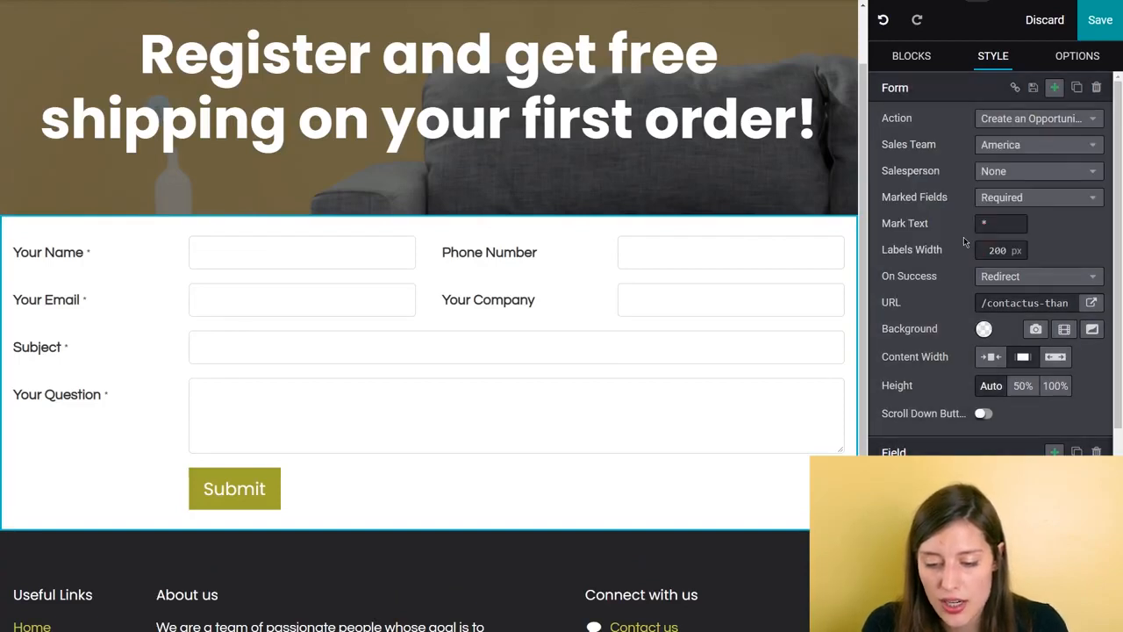
click(1016, 171)
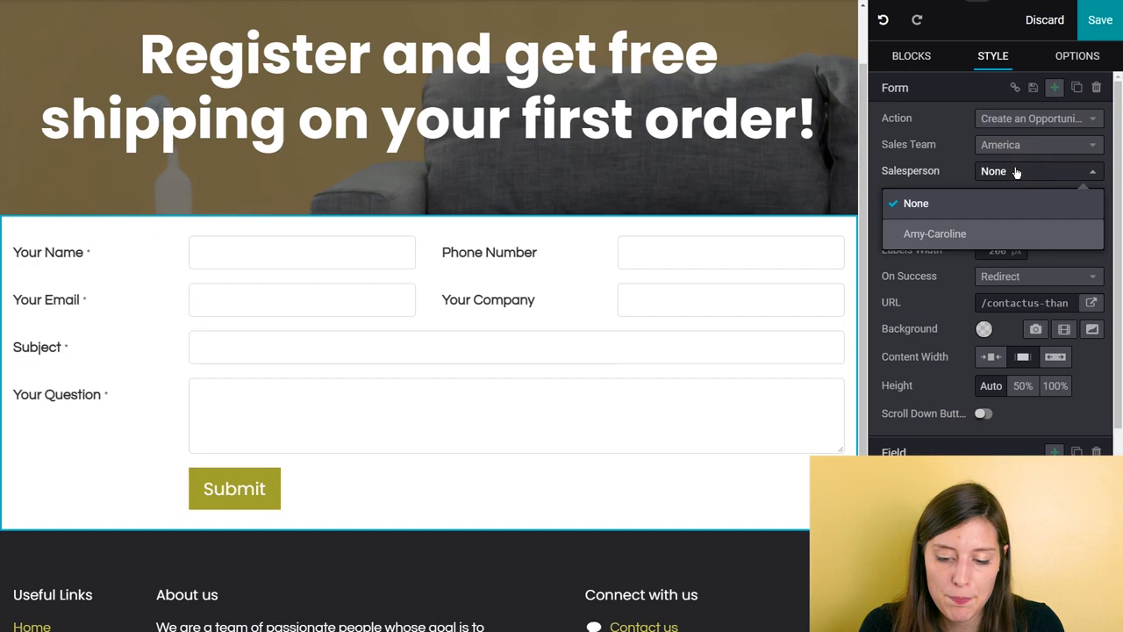
click(958, 235)
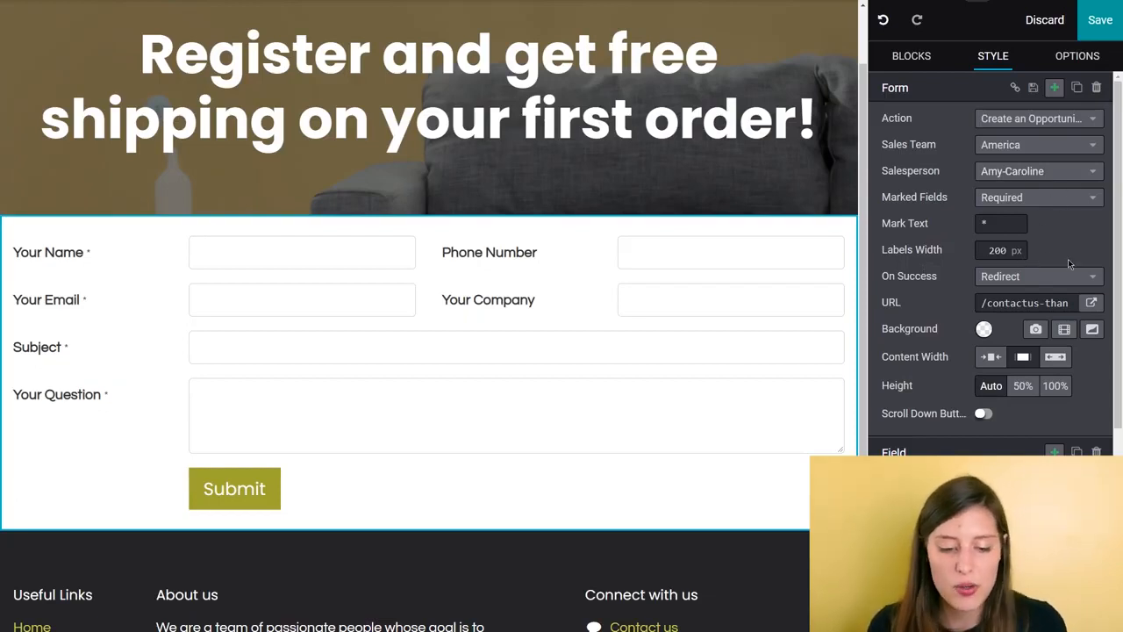
Step: Rename the Subject field's label to "What are you looking for?"
click(84, 352)
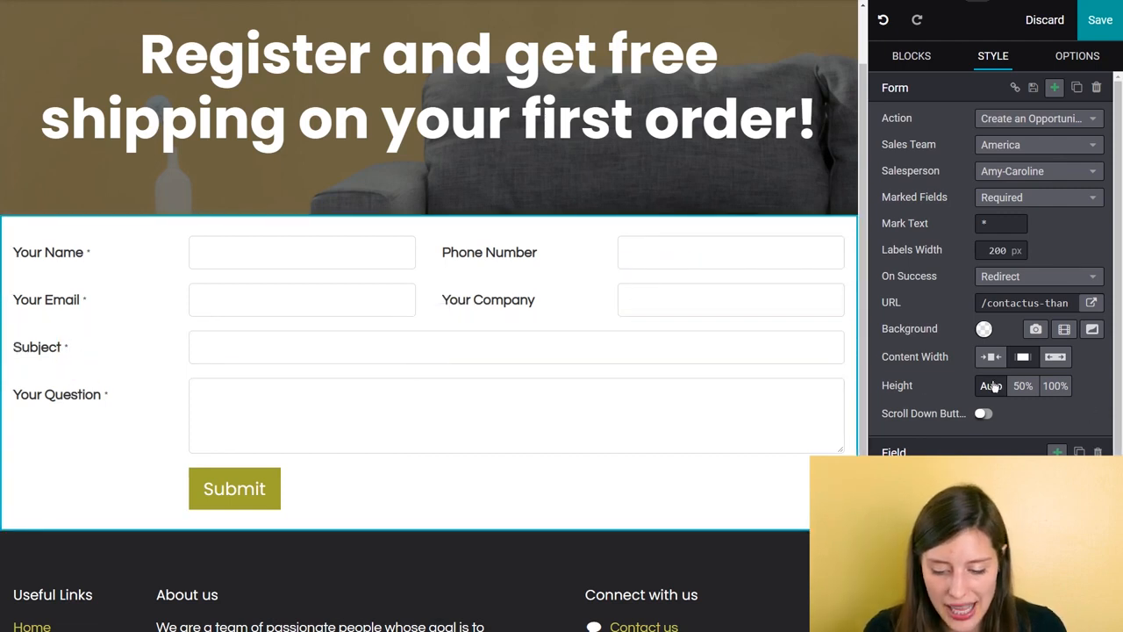
scroll(999, 430, down, 2)
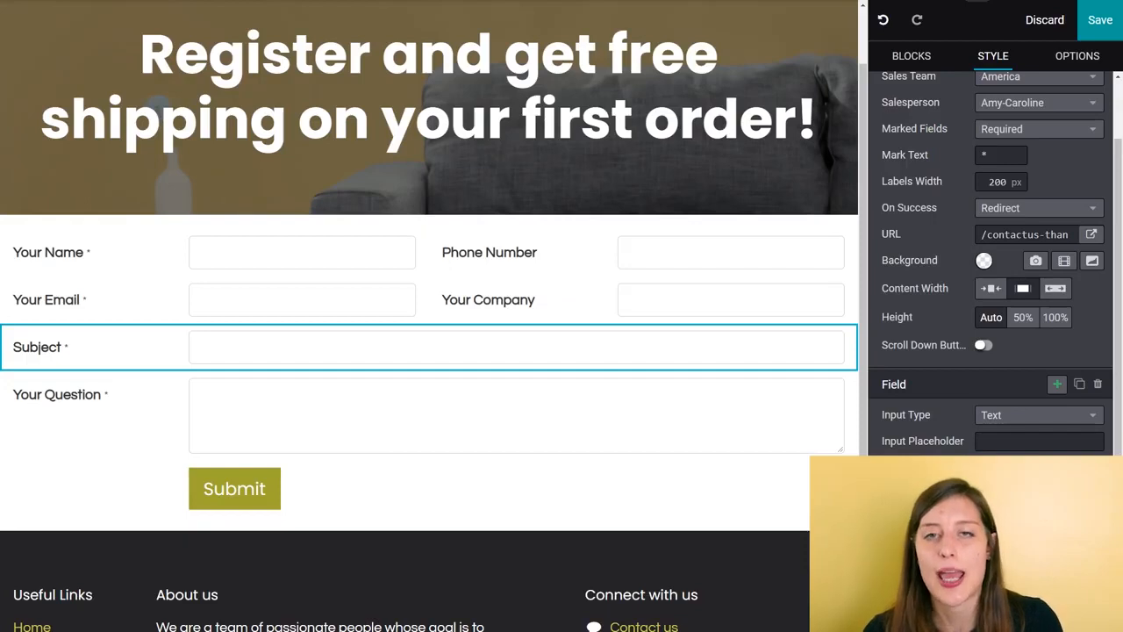
text(Wh)
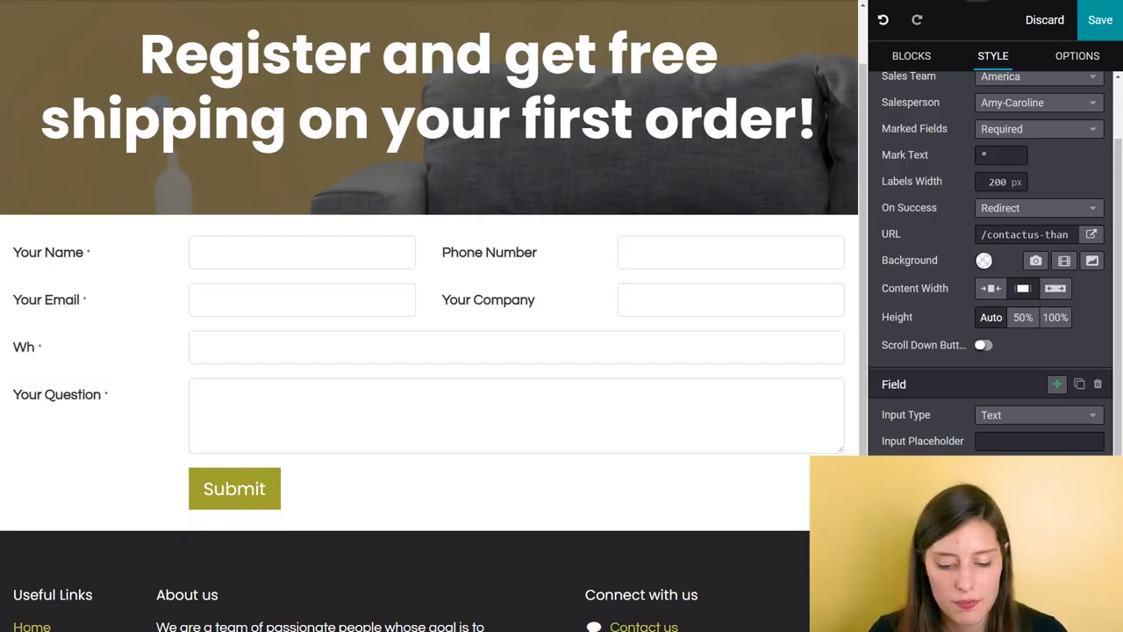
text(at are you looking for?)
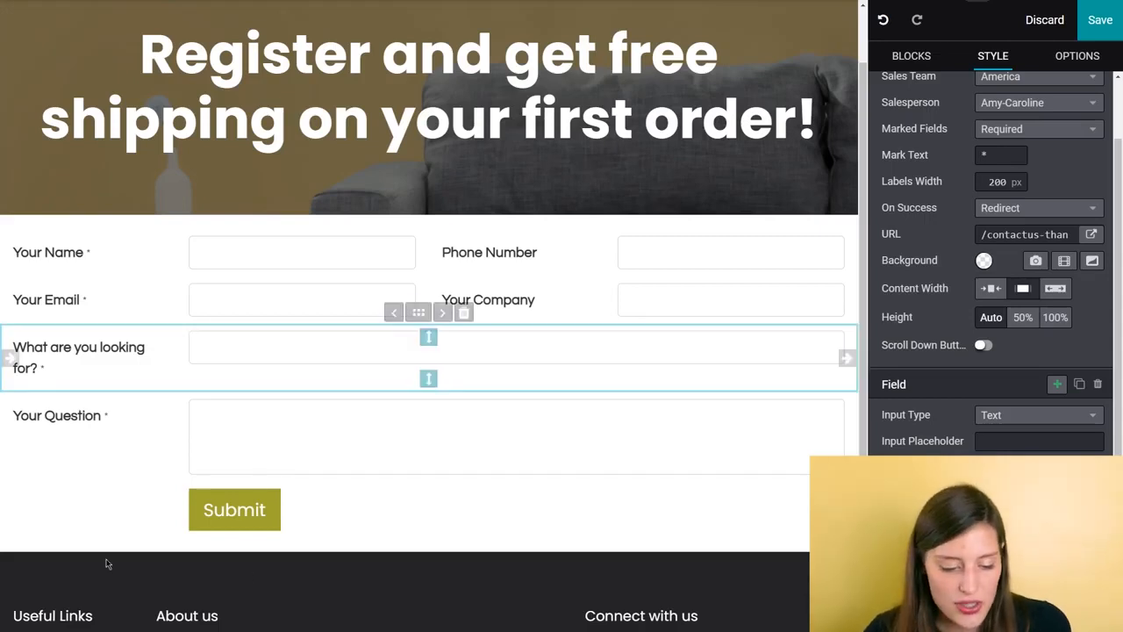
Step: Change the Your Question field's type from Notes to Tags
click(76, 414)
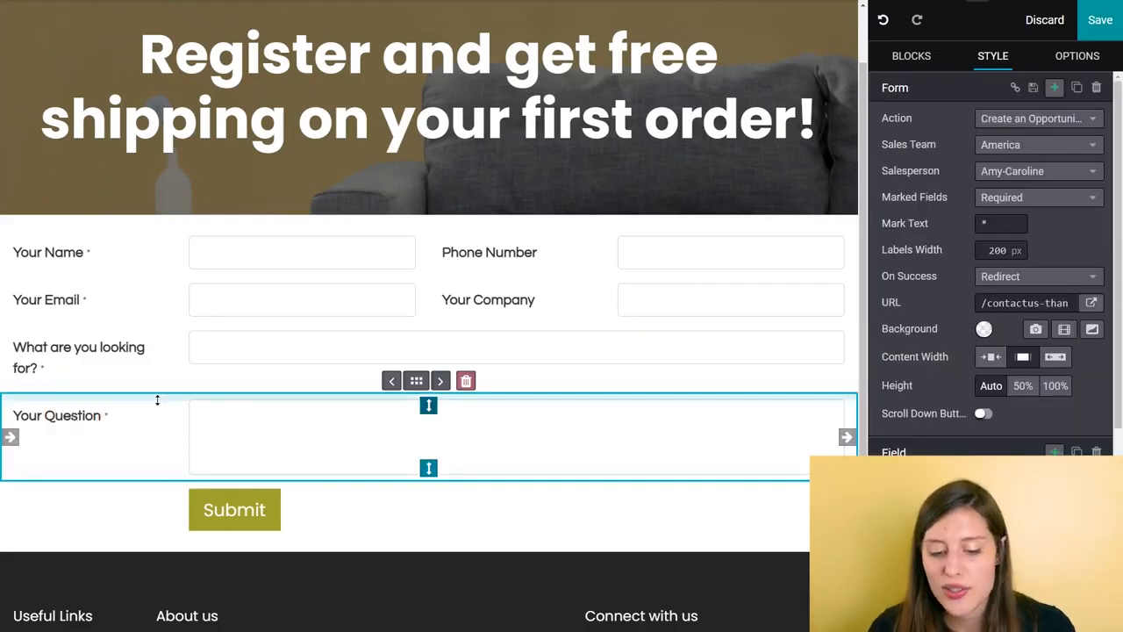
scroll(1000, 440, down, 2)
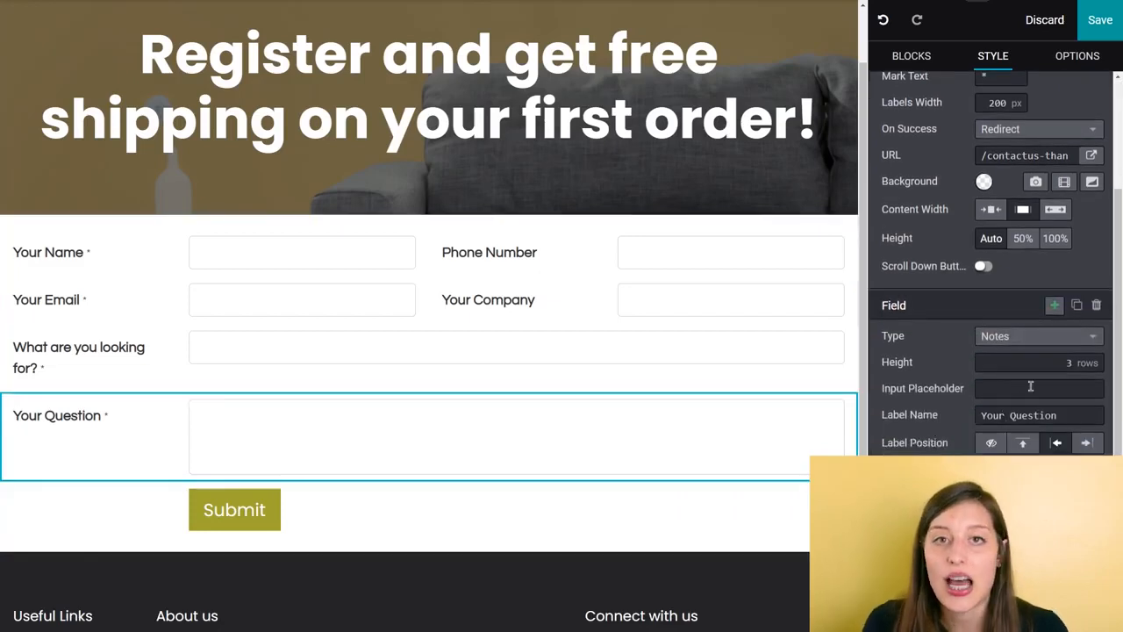
click(1062, 344)
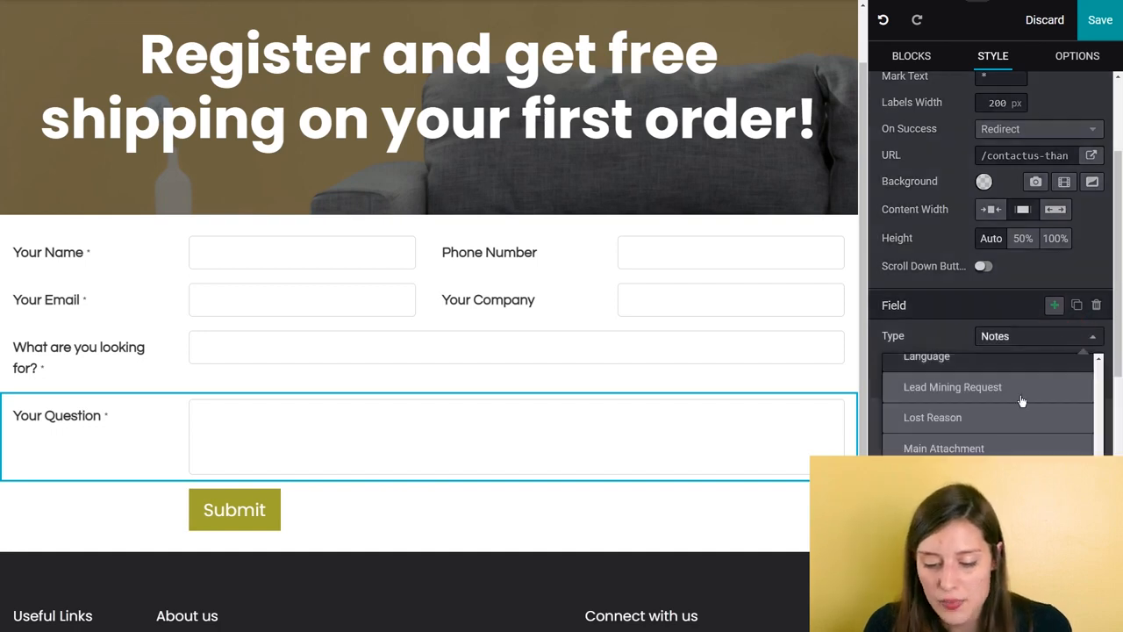
scroll(1020, 404, down, 5)
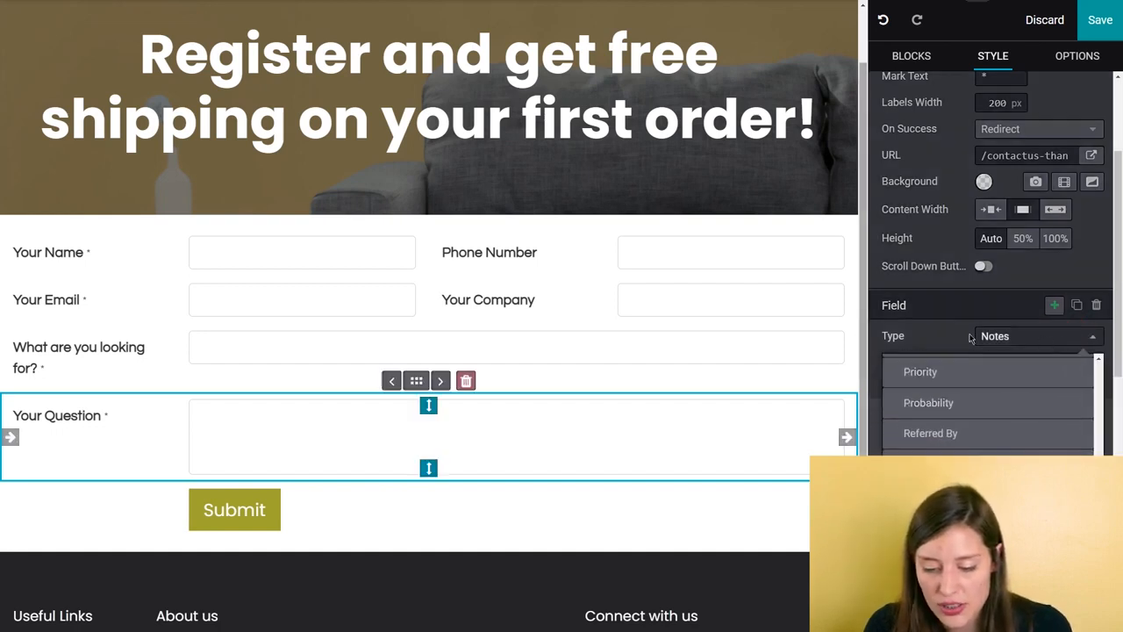
scroll(1004, 419, down, 4)
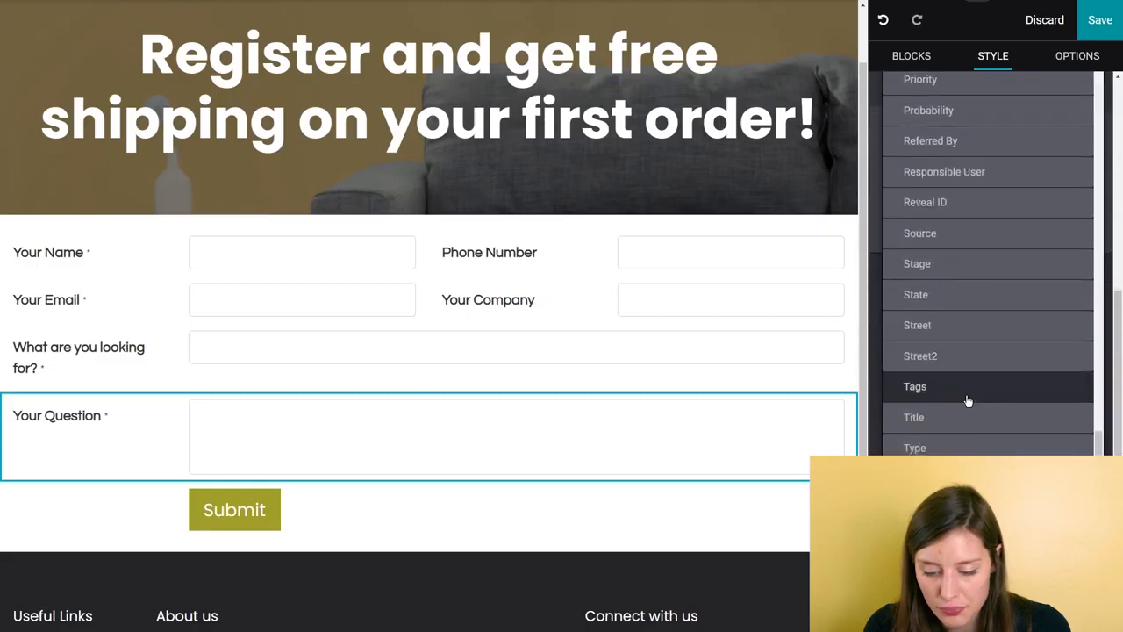
click(960, 393)
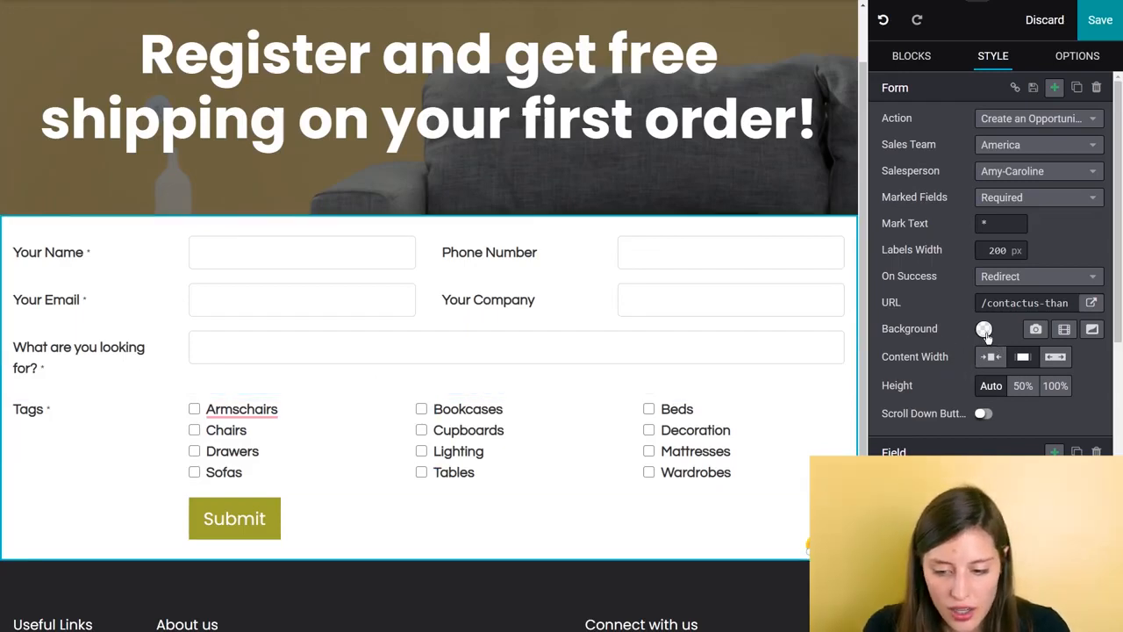
scroll(556, 383, up, 2)
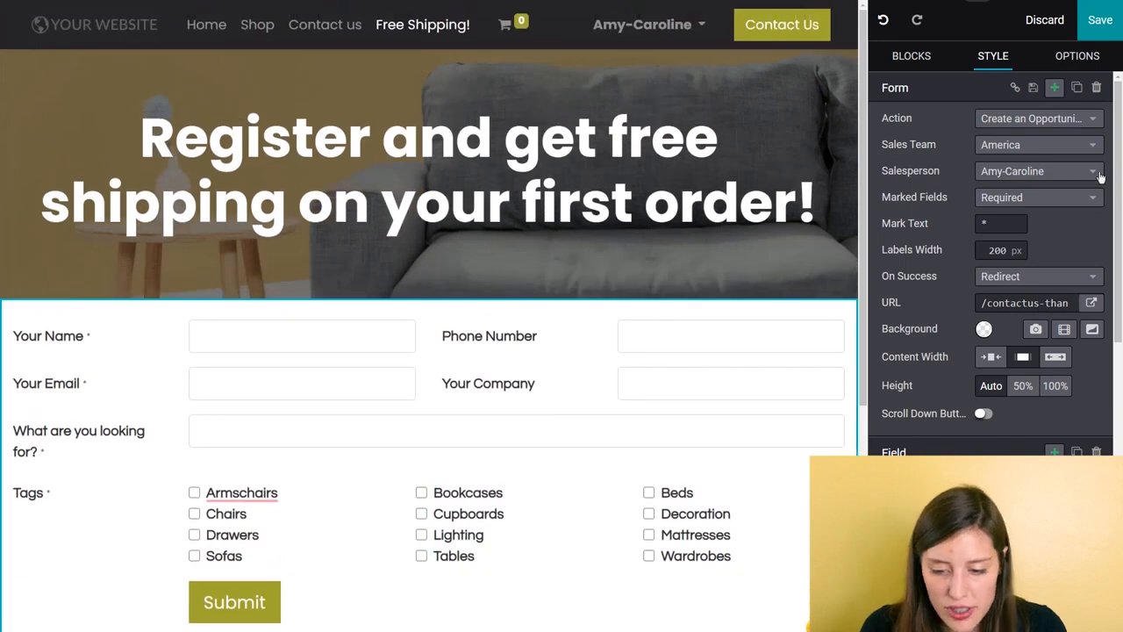
Step: Save the page and fill in the live registration form with the test visitor's name, phone number and email
click(1094, 36)
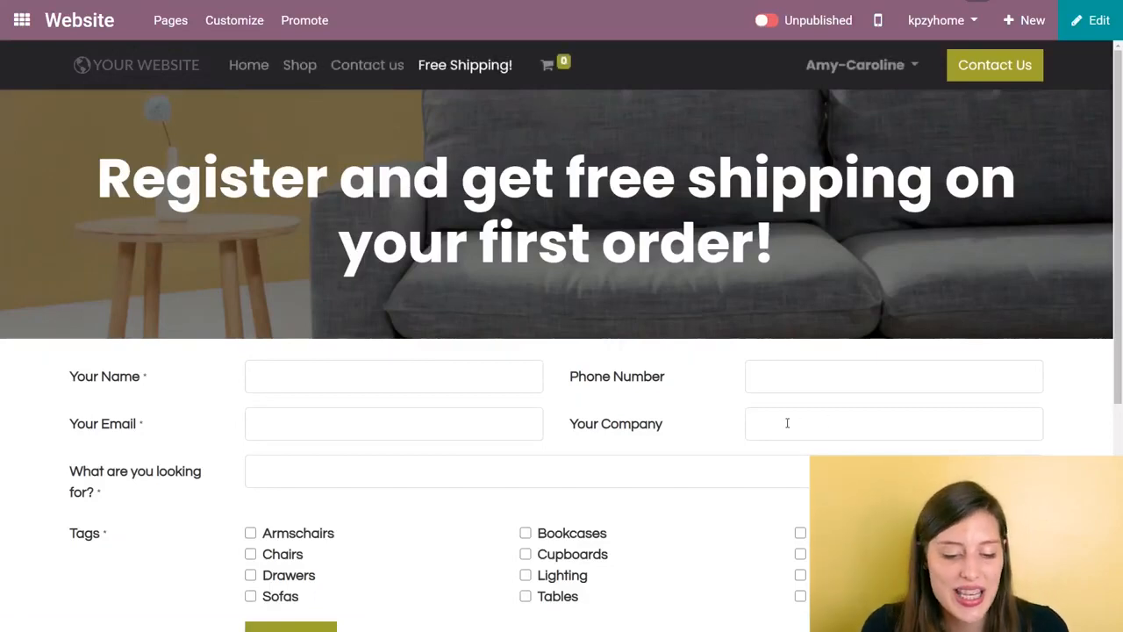
scroll(787, 423, down, 2)
click(438, 200)
text(Jackson)
key(Tab)
text(1234567890)
key(Tab)
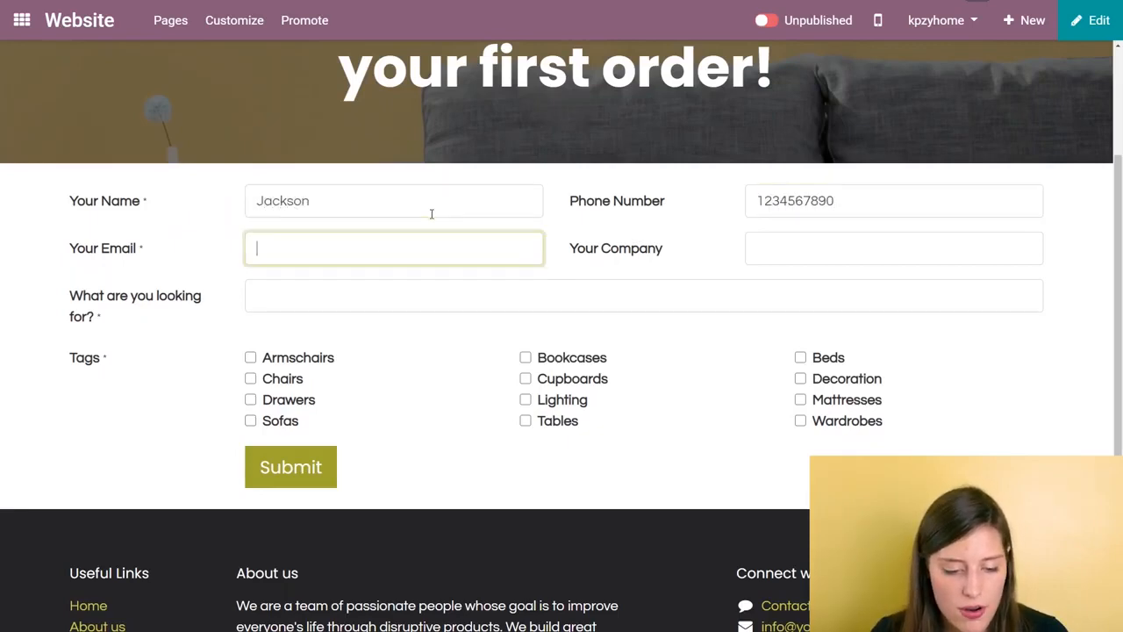
text(jackso)
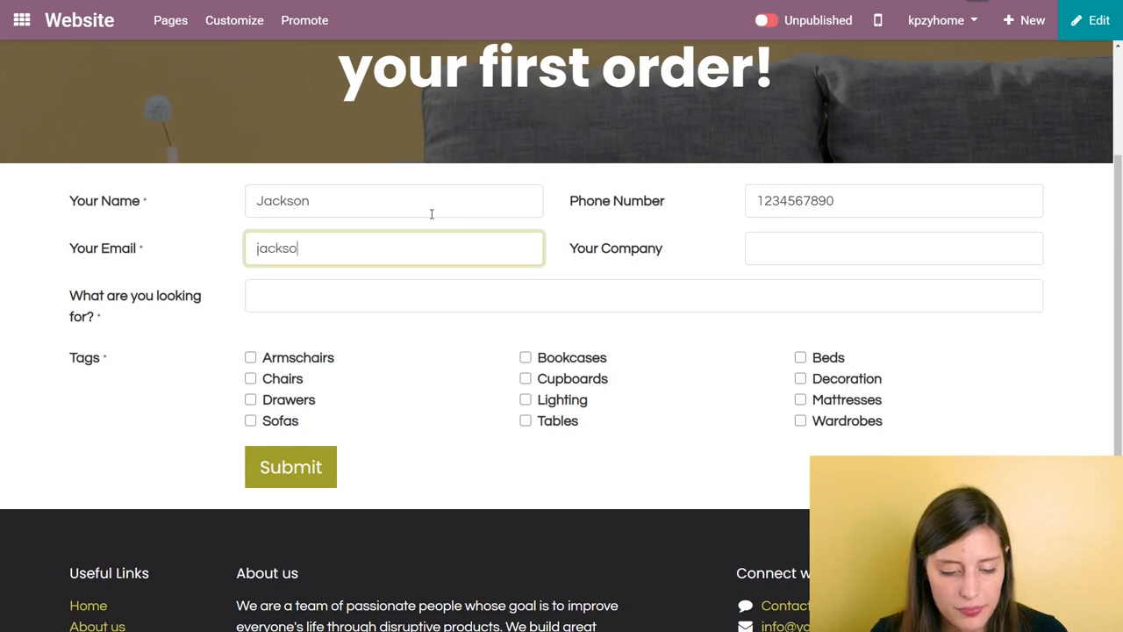
text(n@test.com)
key(Tab)
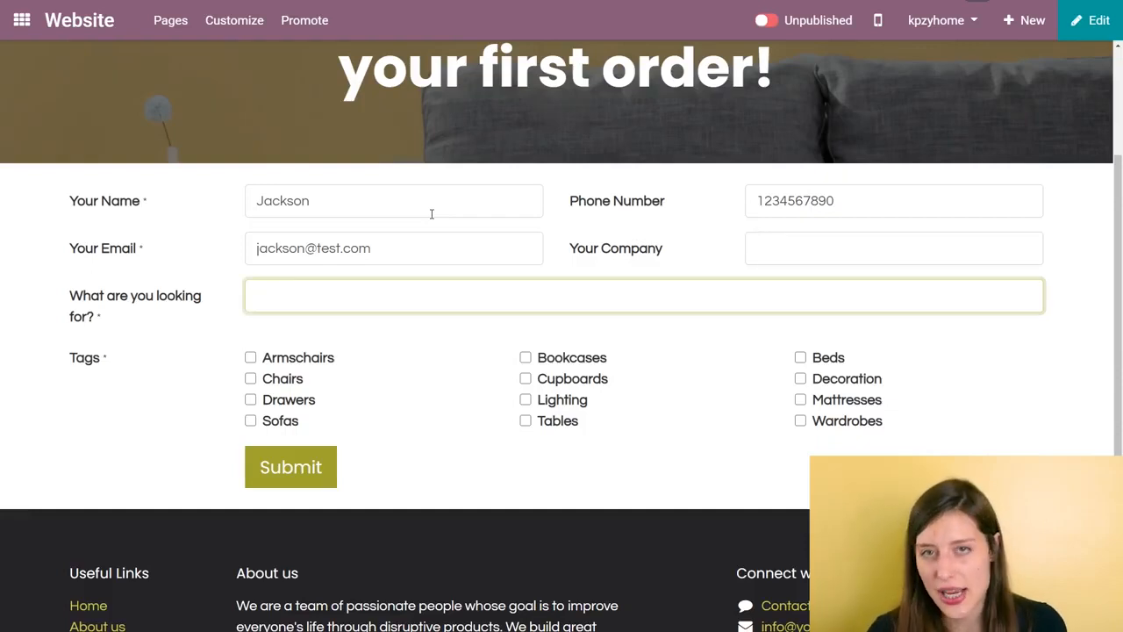
Step: Answer "A new bedroom", tick Beds, Decoration, Drawers, Mattresses and Wardrobes as tags, and submit the form
text(A new bedroom)
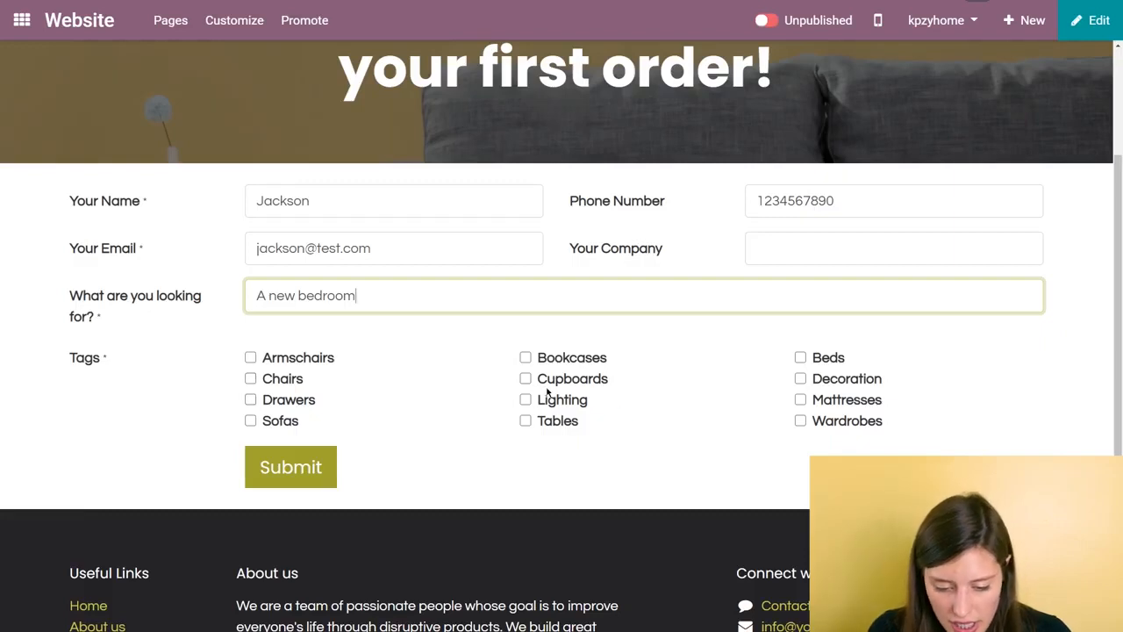
click(799, 399)
click(799, 420)
click(800, 357)
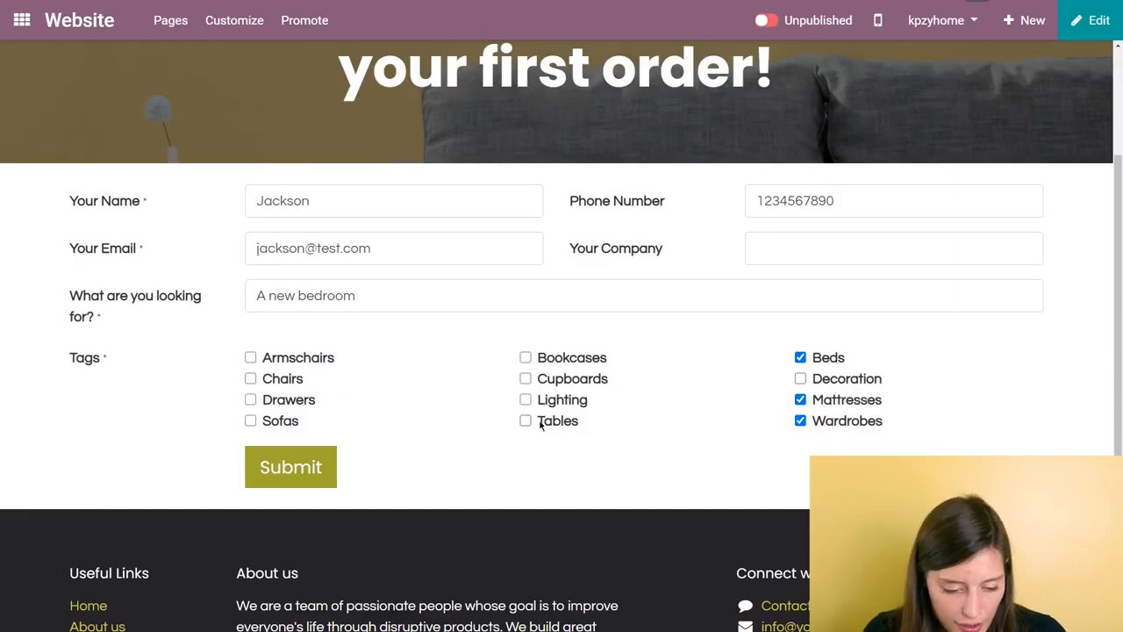
click(251, 401)
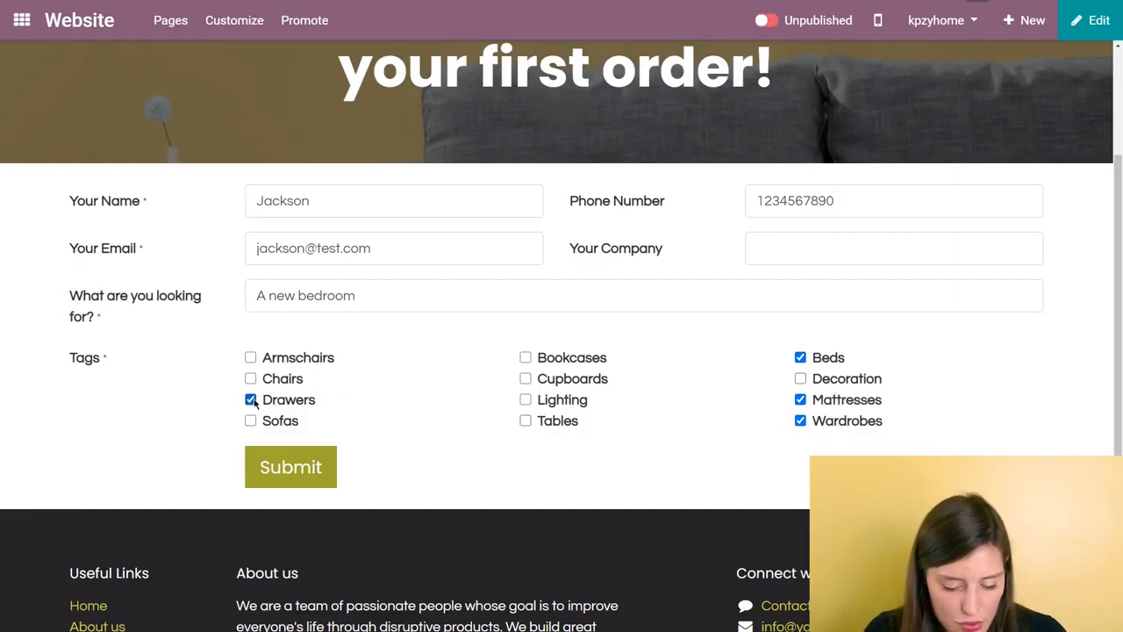
click(801, 379)
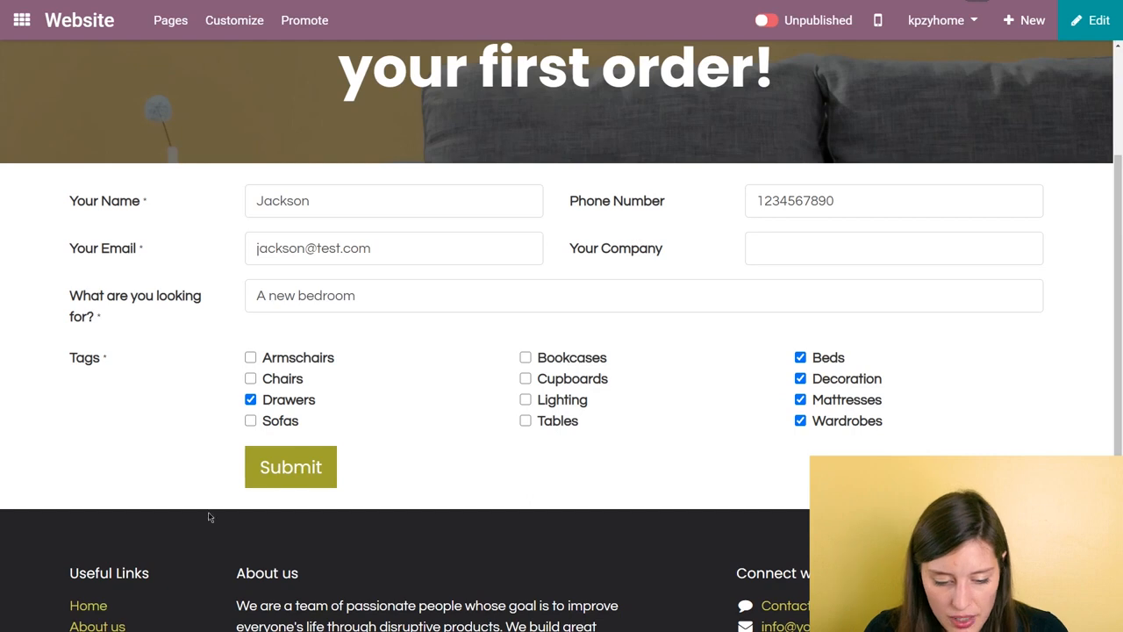
click(323, 470)
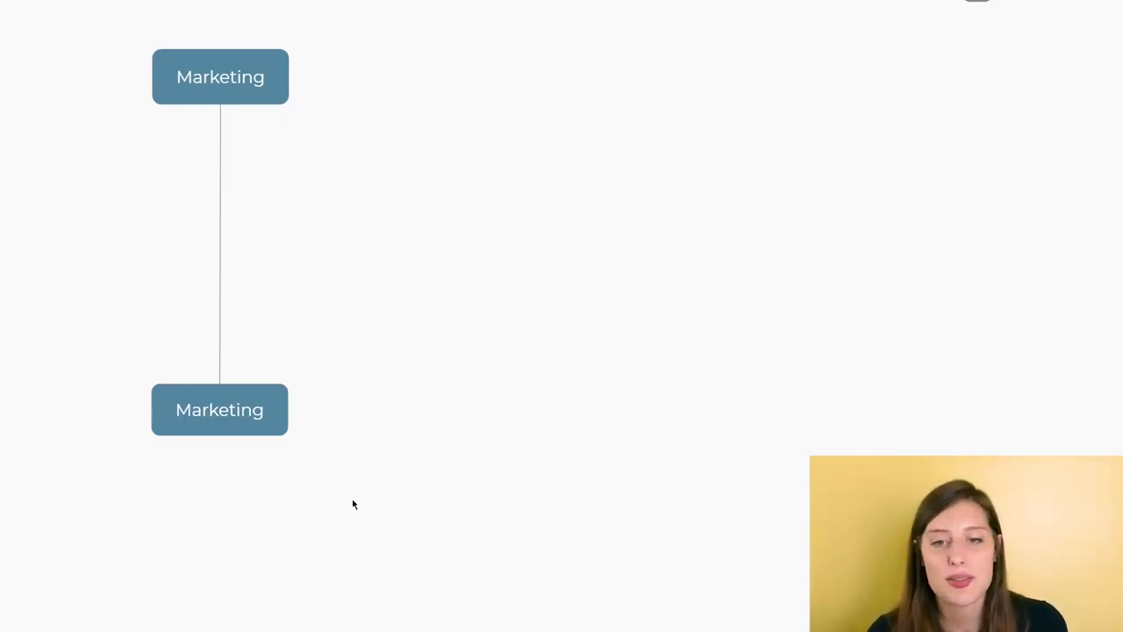
key(Right)
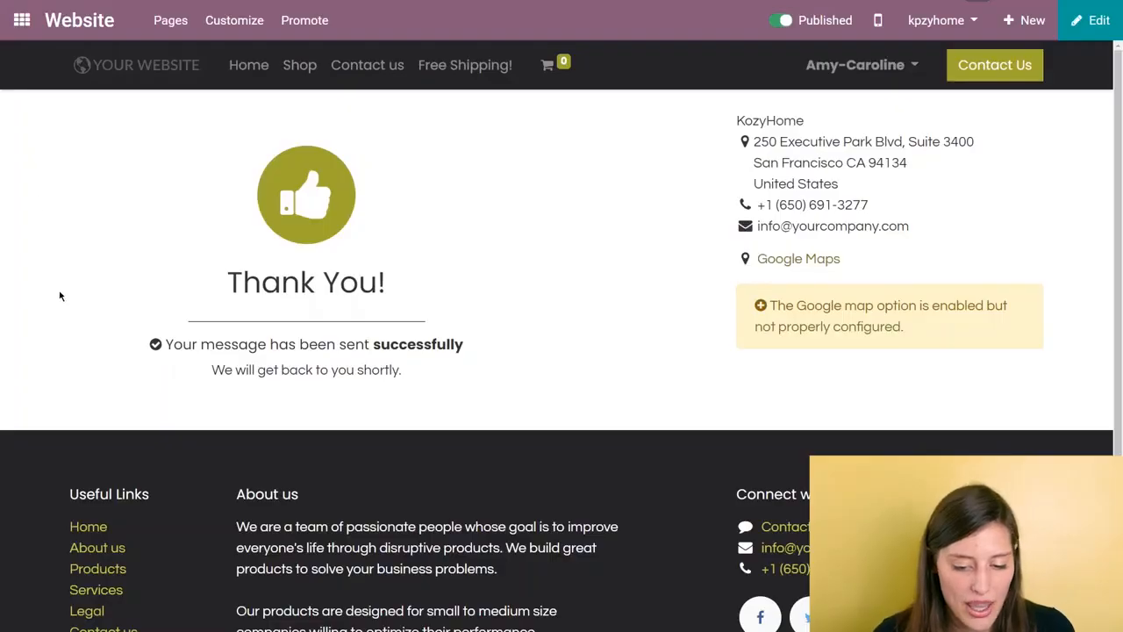
Step: Switch to the CRM app, check the details of the A new bedroom opportunity and return to the pipeline
click(22, 19)
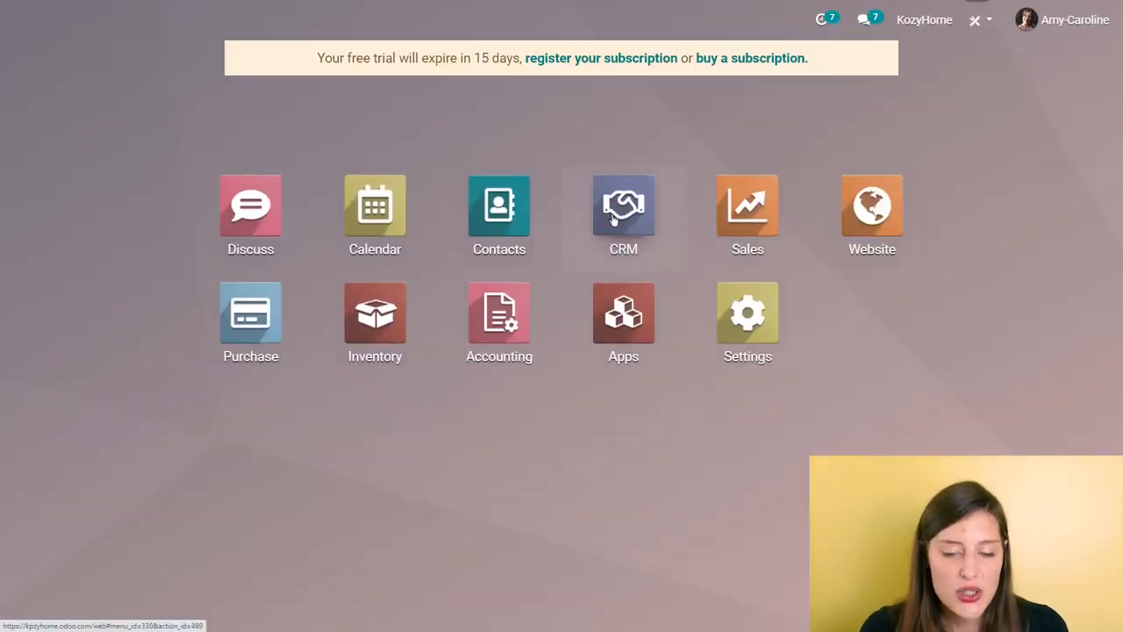
click(613, 220)
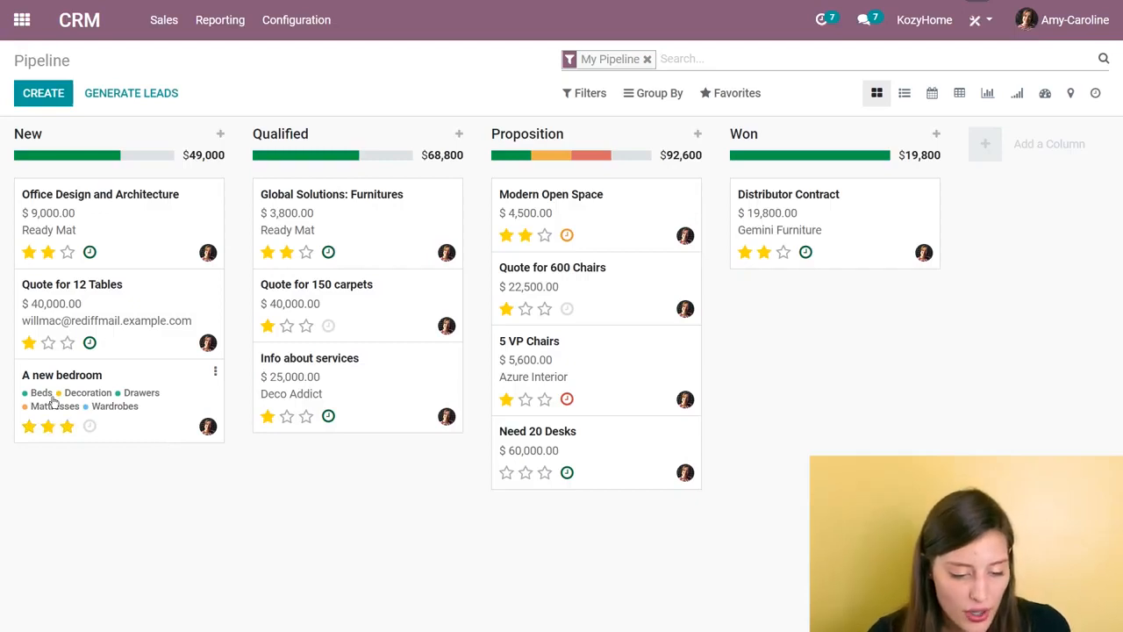
click(156, 384)
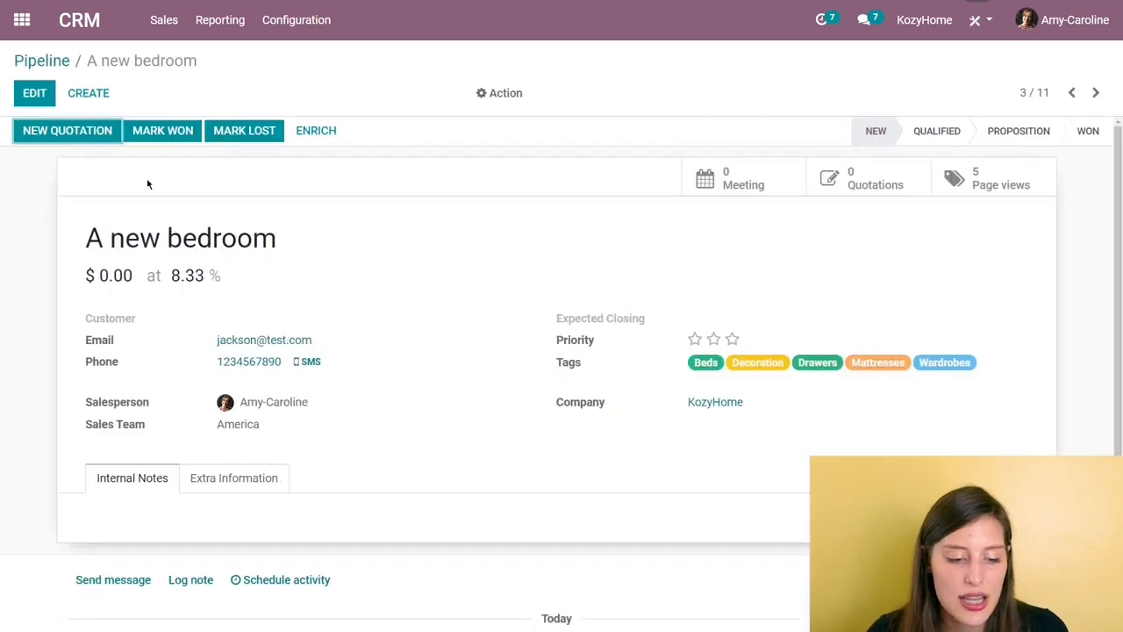
click(51, 60)
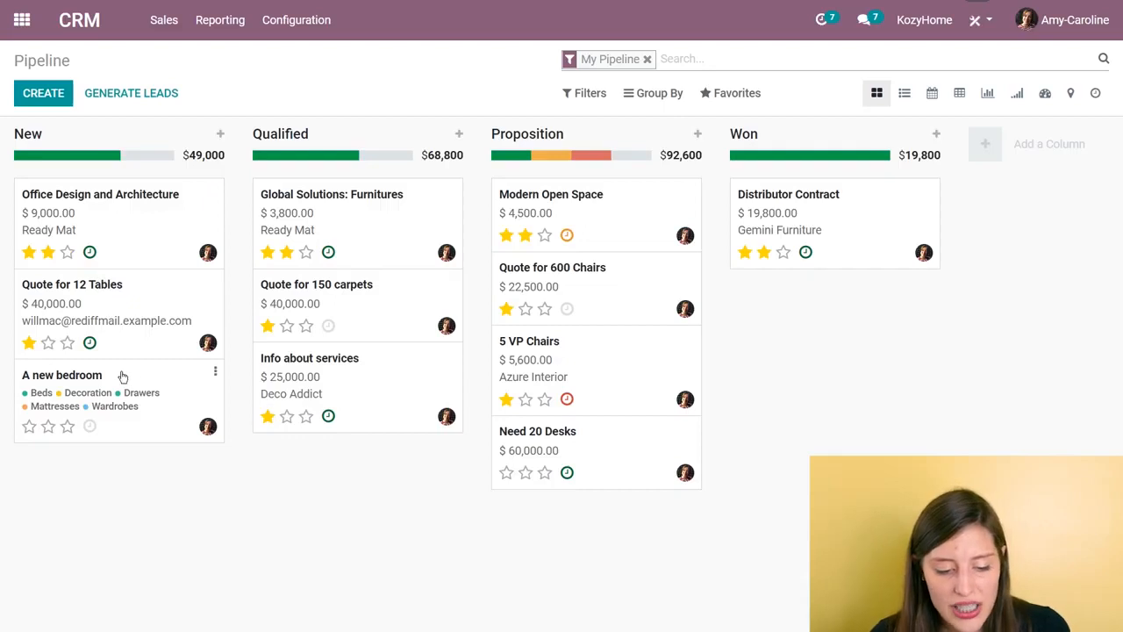
Step: Move the A new bedroom opportunity to the Qualified stage and back to New
drag(143, 369, 423, 378)
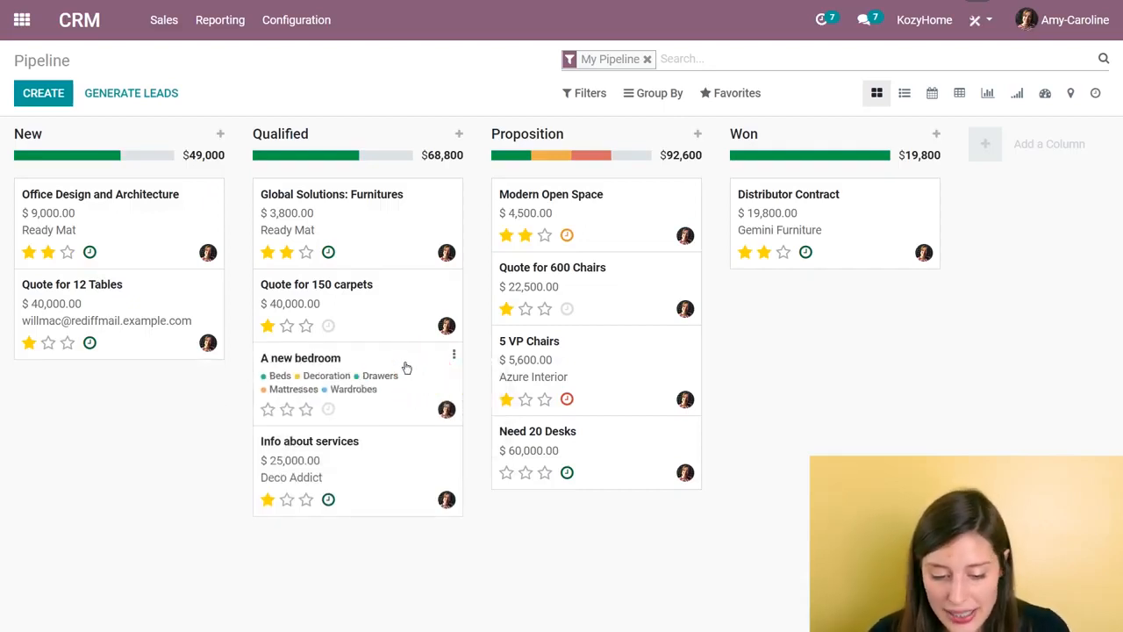
drag(406, 463, 145, 408)
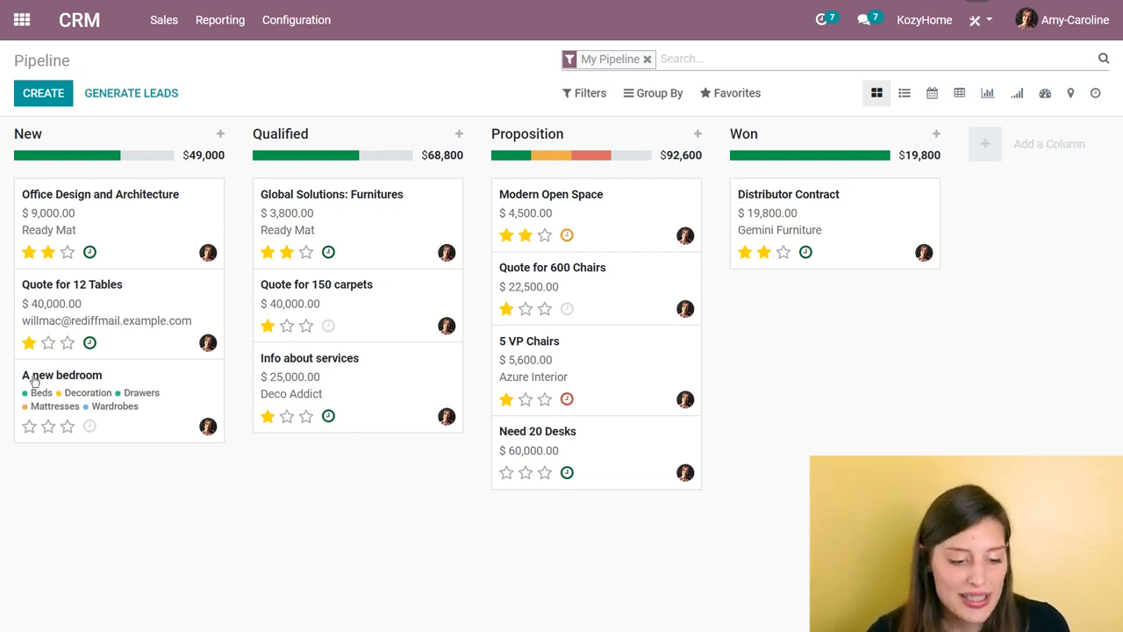
Step: Set the expected revenue of the A new bedroom opportunity to $3000 and save the record
click(195, 419)
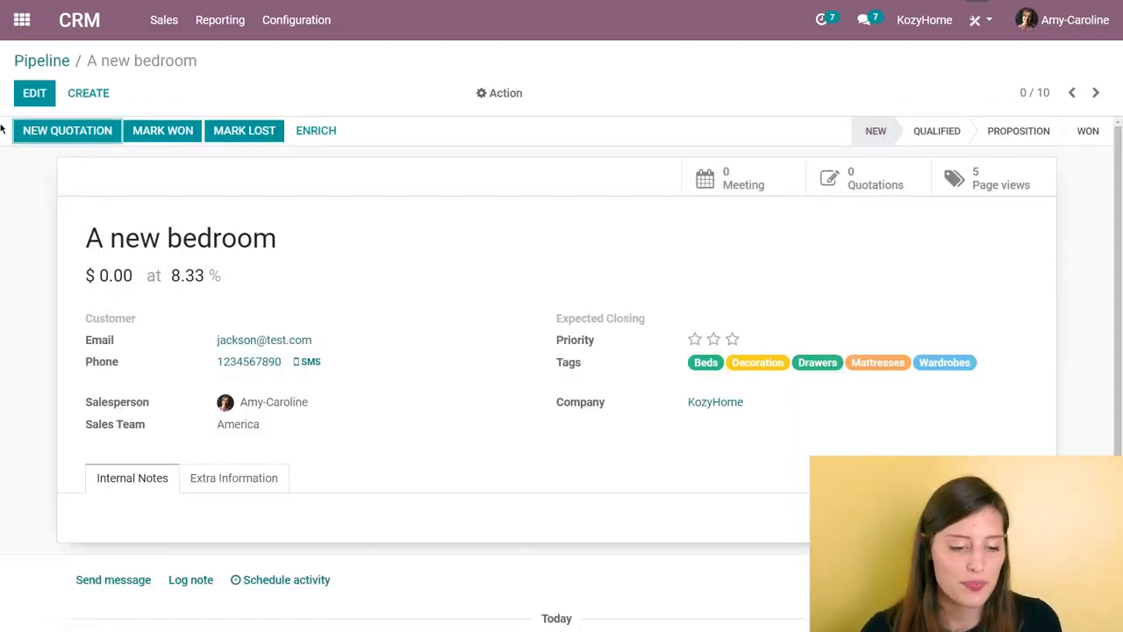
click(52, 93)
click(154, 323)
text(3000)
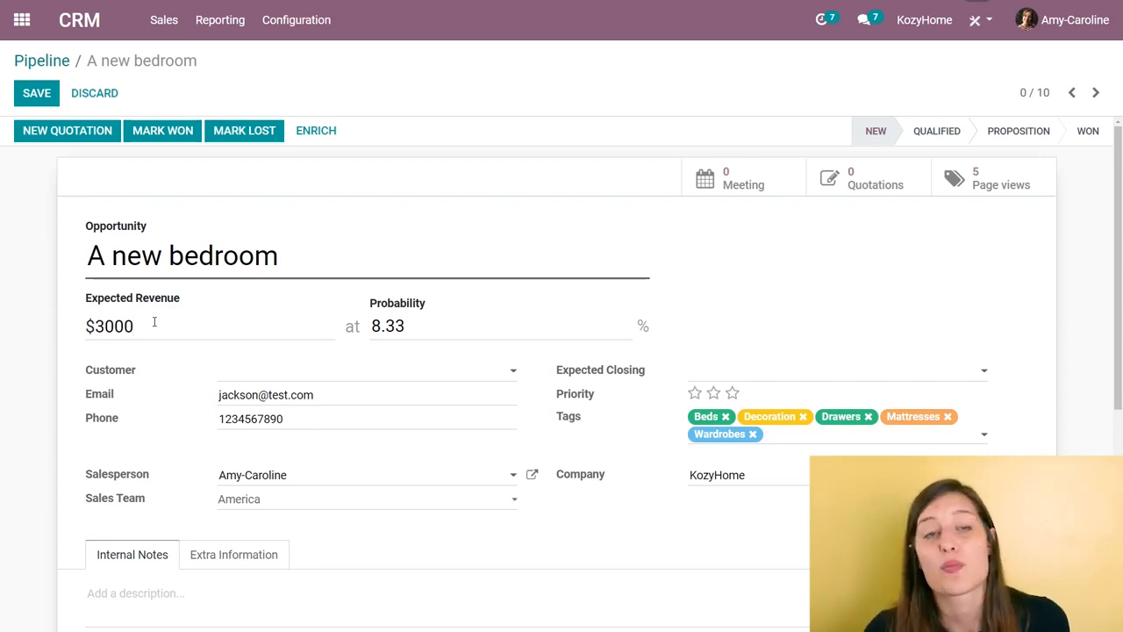
click(45, 96)
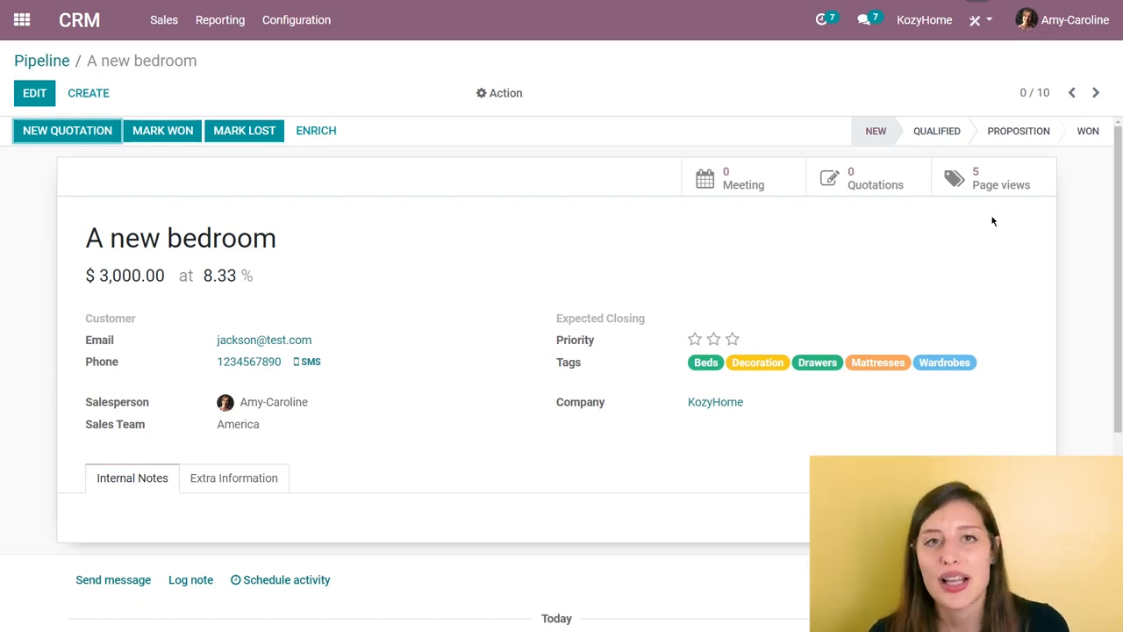
Step: Start a message on the opportunity and add the customer as recipient, saving their contact information
scroll(611, 288, down, 5)
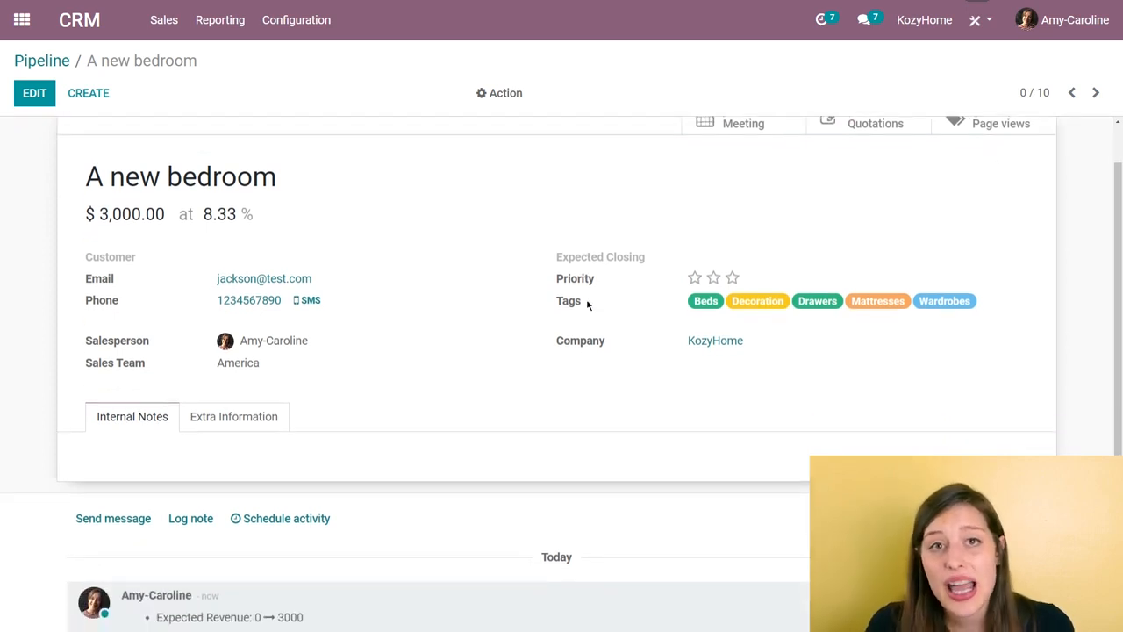
click(133, 265)
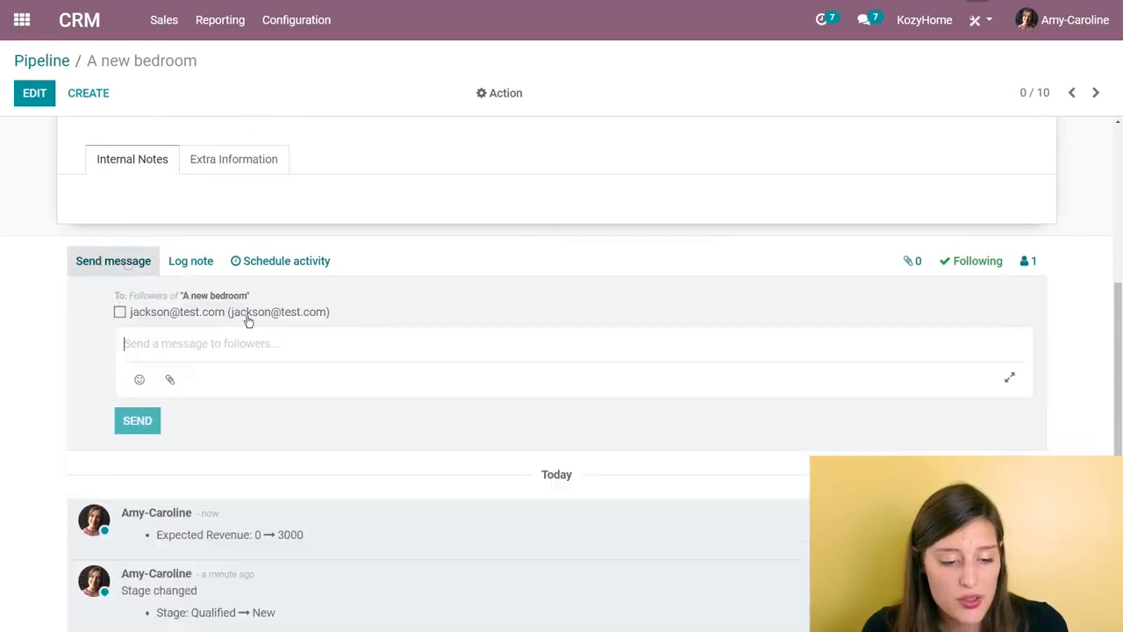
click(120, 314)
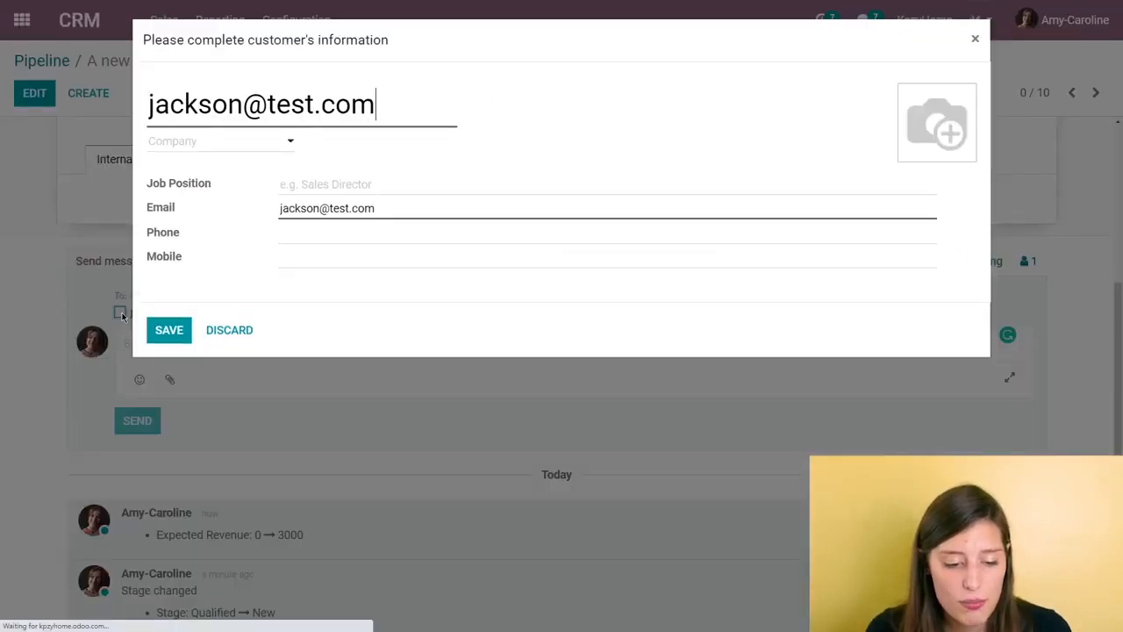
click(169, 330)
Step: Send the customer the message "Are you avail tomorrow at 10?" and review the opportunity's activity log
click(245, 343)
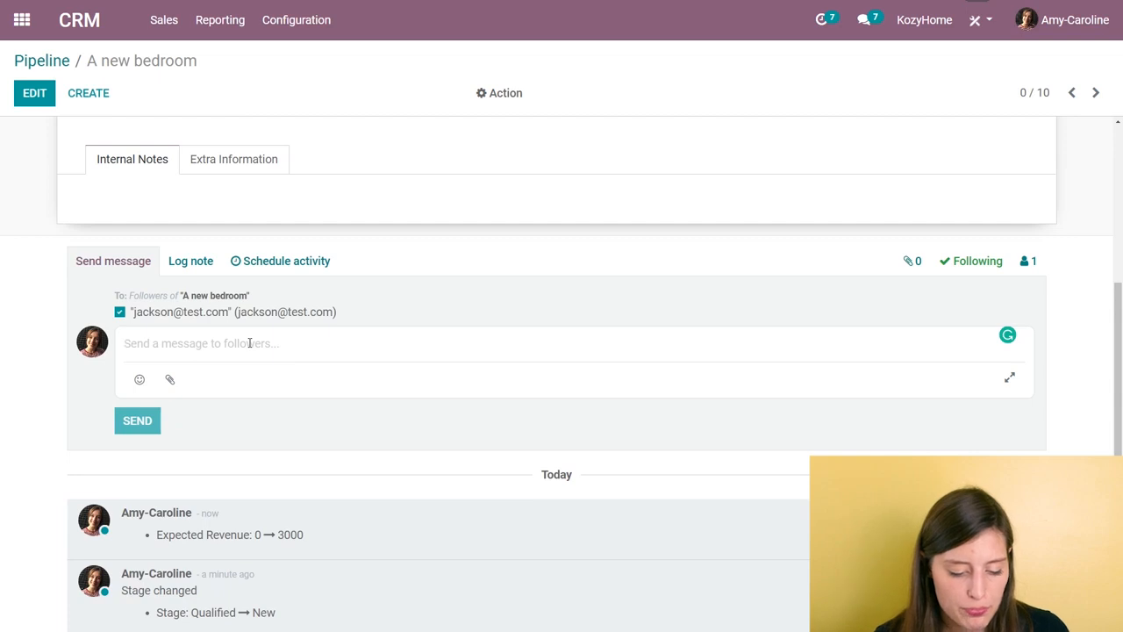
text(Are you avail tomorrow at 10?)
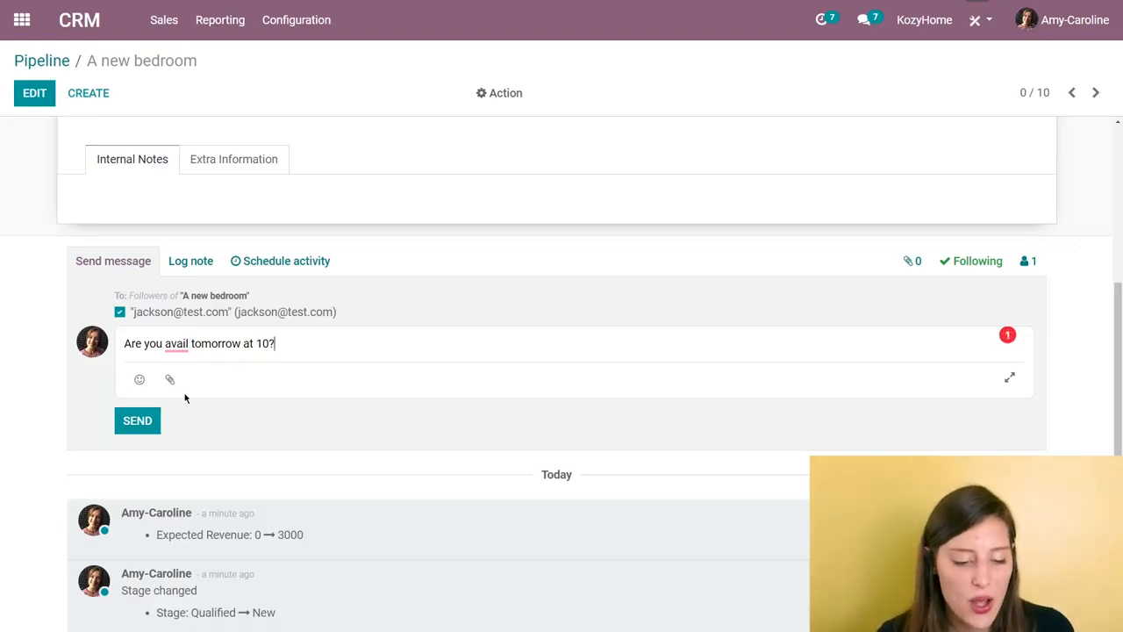
click(138, 422)
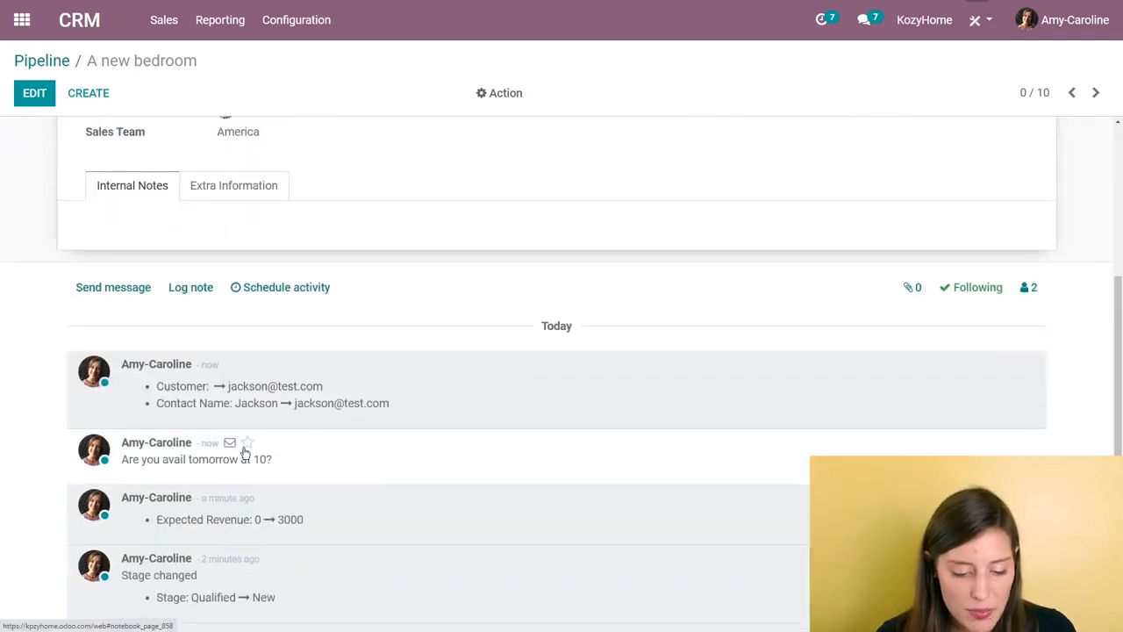
scroll(237, 455, down, 2)
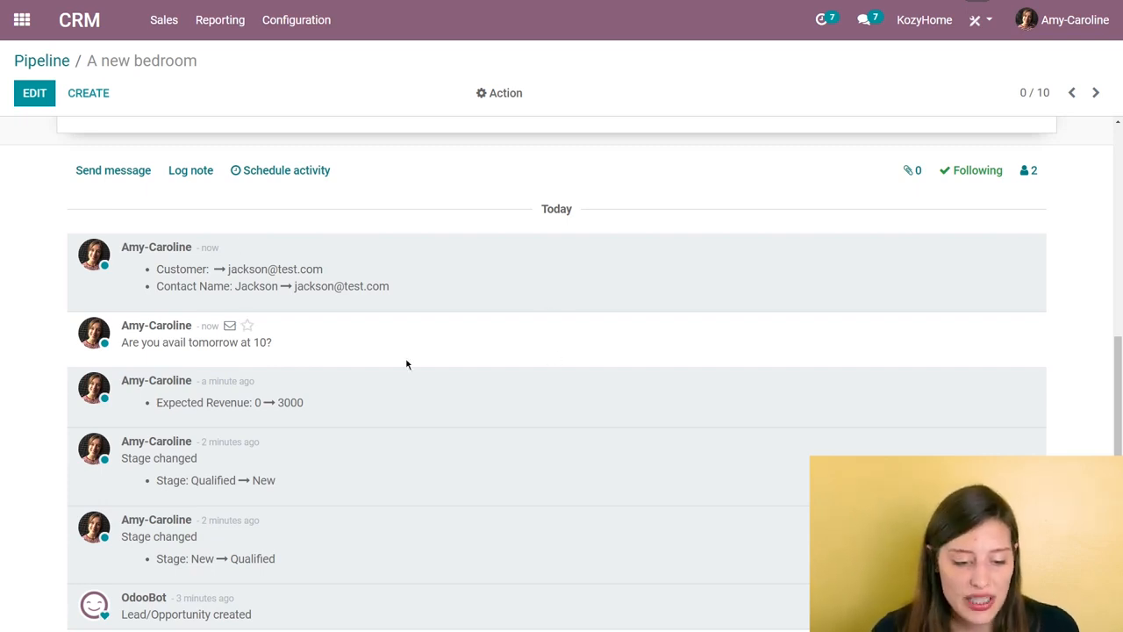
Step: Start a new meeting for the opportunity at 10:00 on Tuesday, January 5
scroll(526, 375, up, 5)
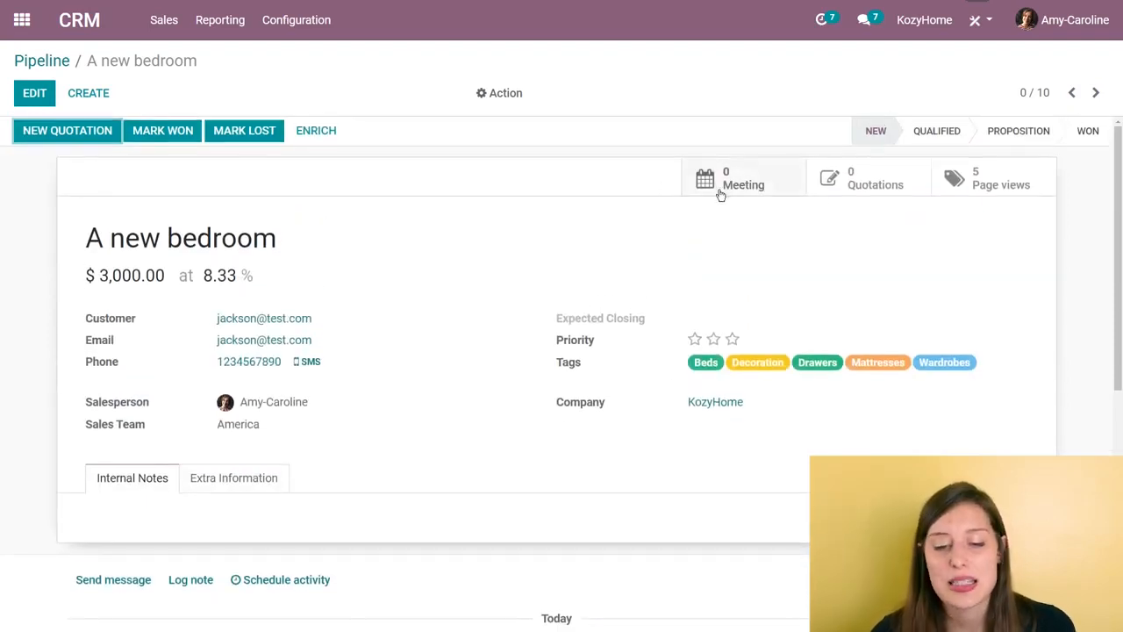
click(759, 189)
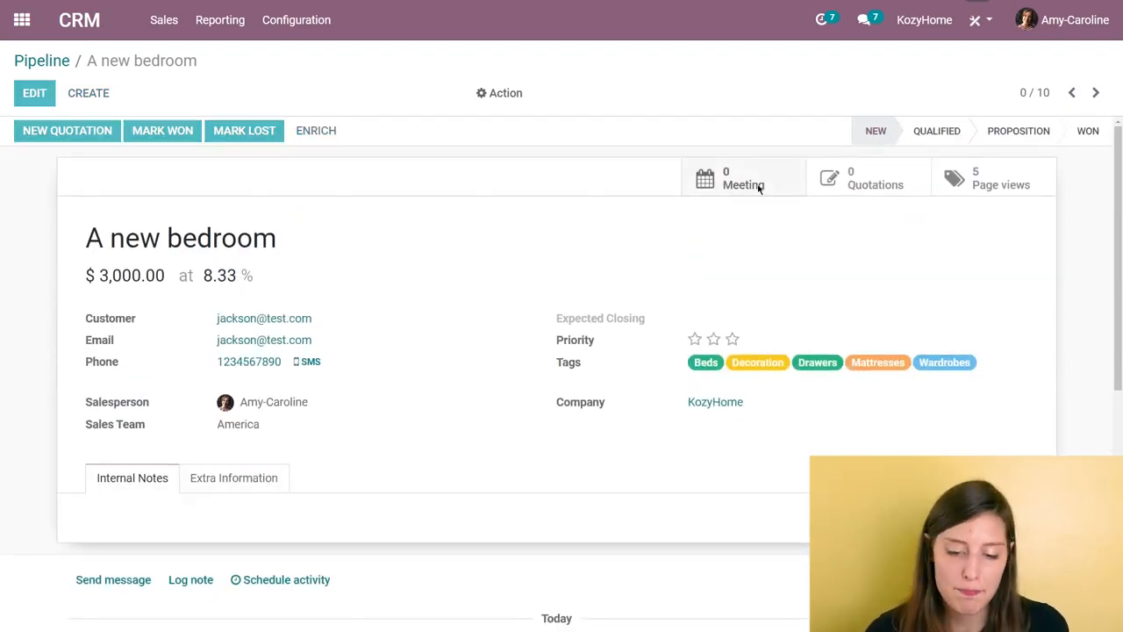
click(759, 187)
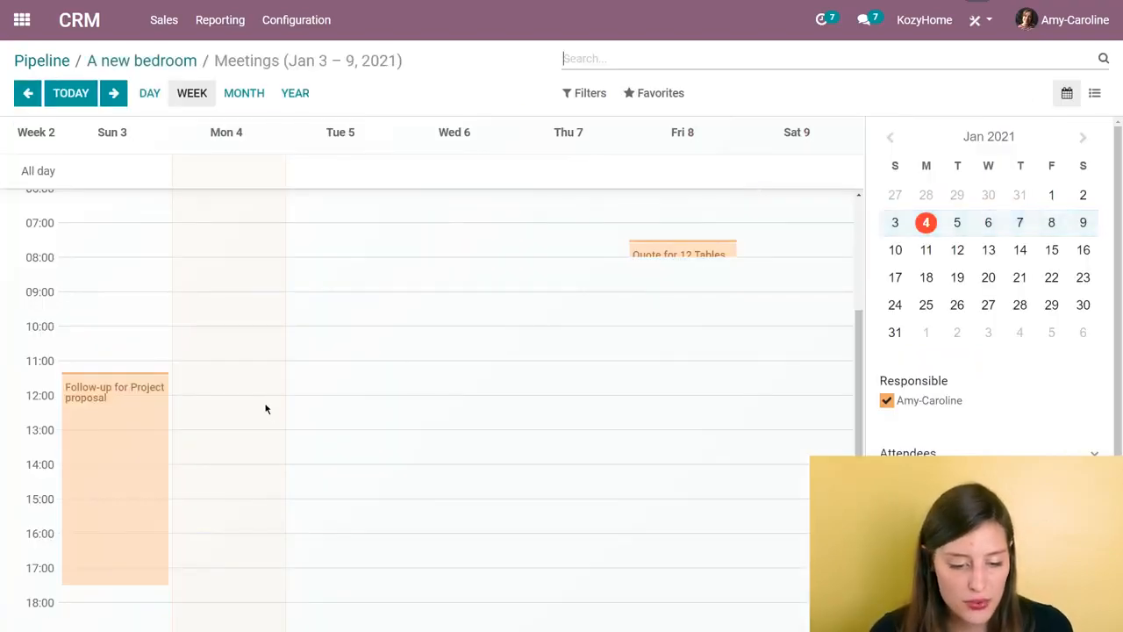
click(343, 332)
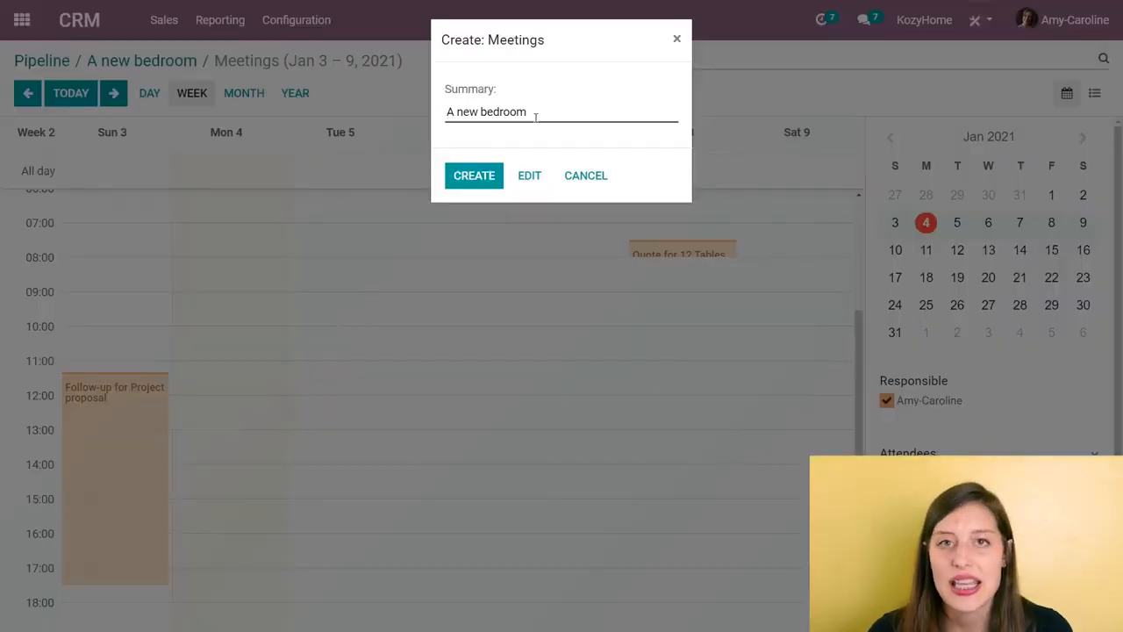
Step: Replace the meeting's summary with "Phone call with" plus the customer's capitalized first name, and create the meeting
drag(542, 108, 259, 101)
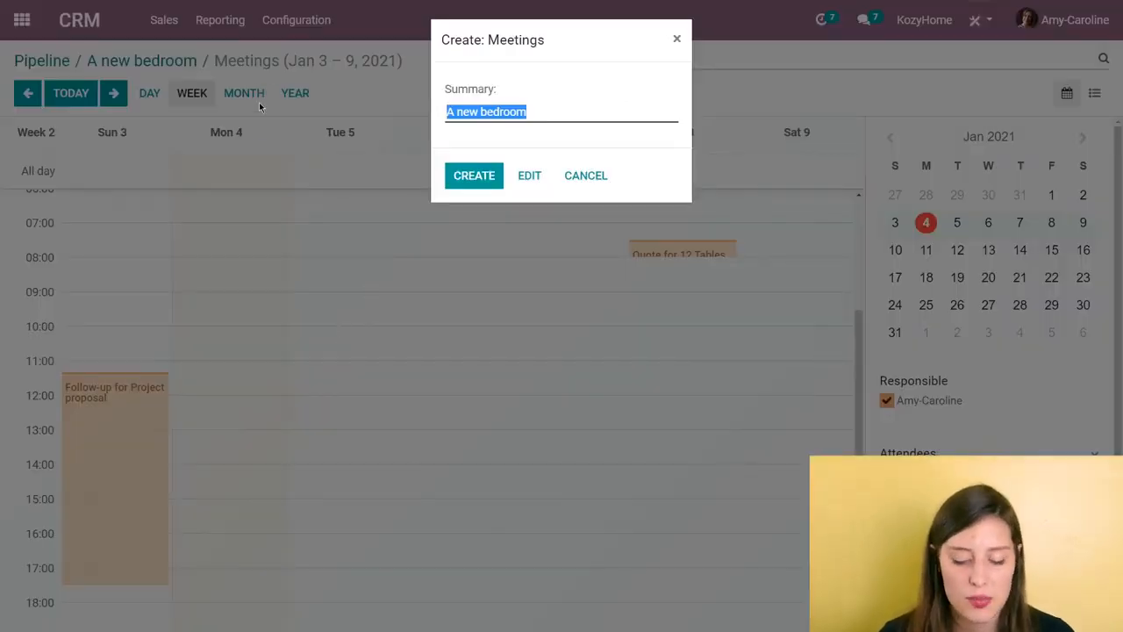
text(Phne)
key(BackSpace)
key(BackSpace)
text(one call it)
key(BackSpace)
key(BackSpace)
text(with jackson)
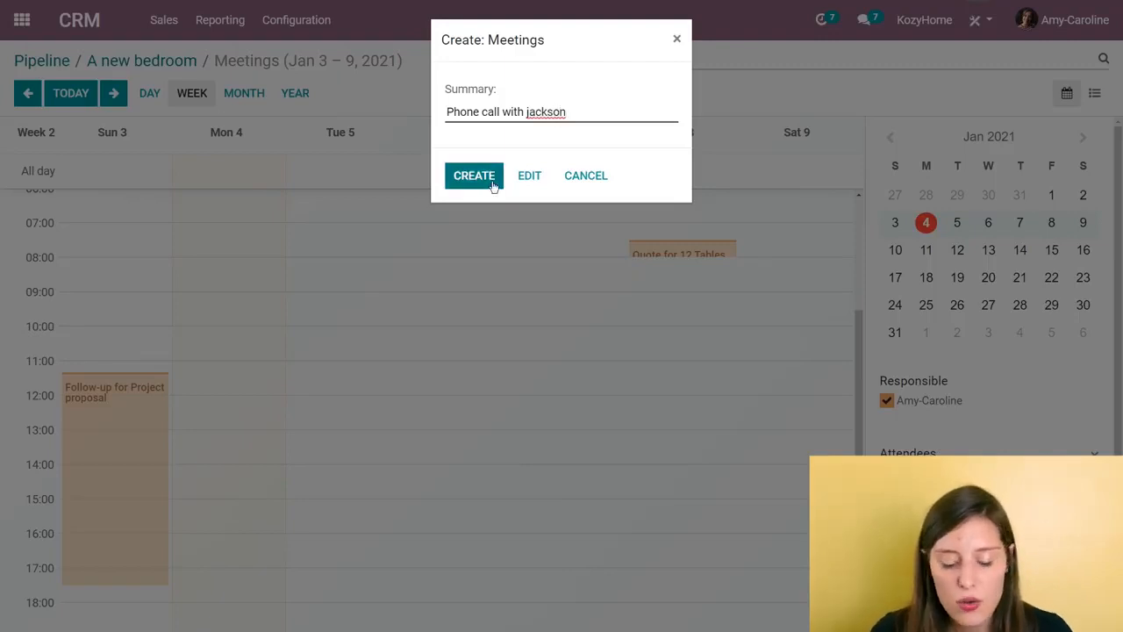
click(530, 112)
key(Delete)
text(J)
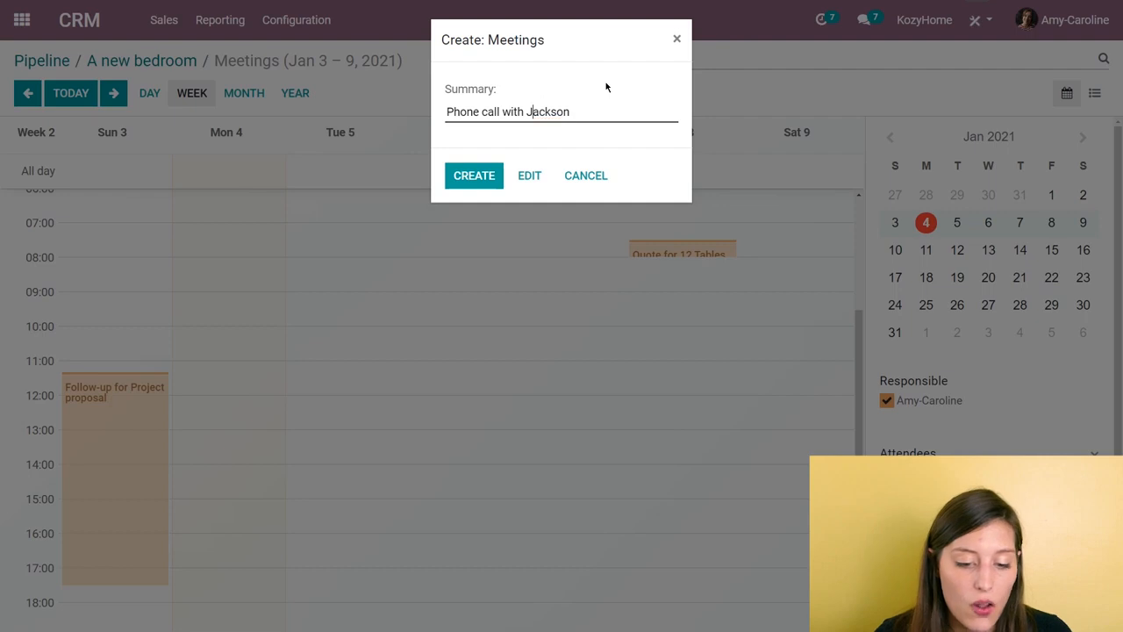
click(492, 178)
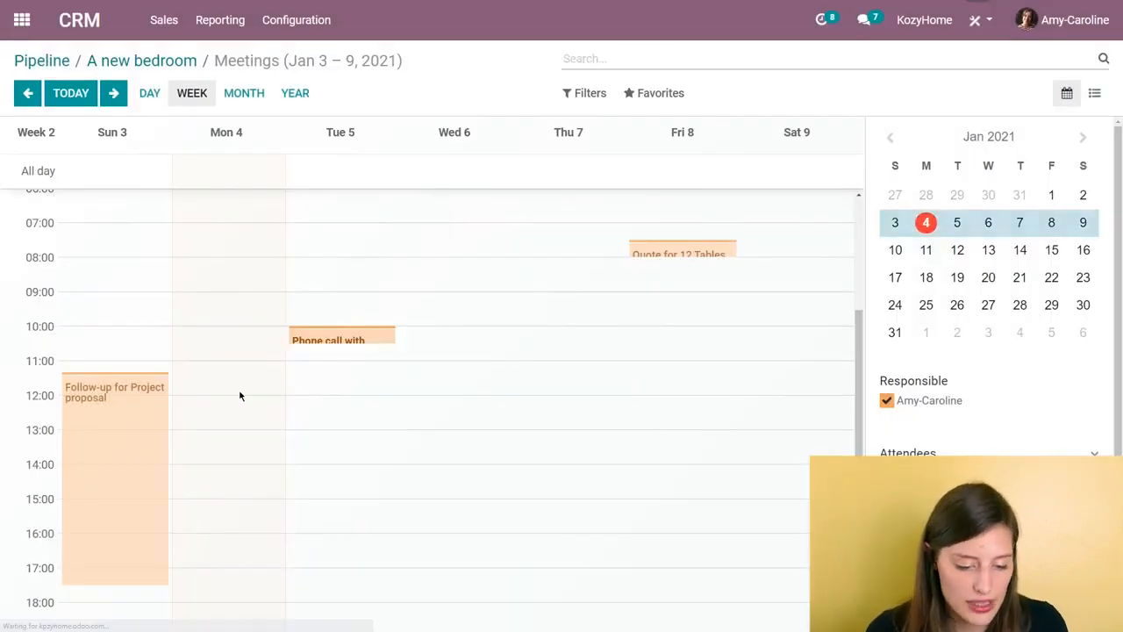
Step: Open the details of the phone call meeting to check its time and attendees
click(366, 342)
scroll(532, 308, down, 3)
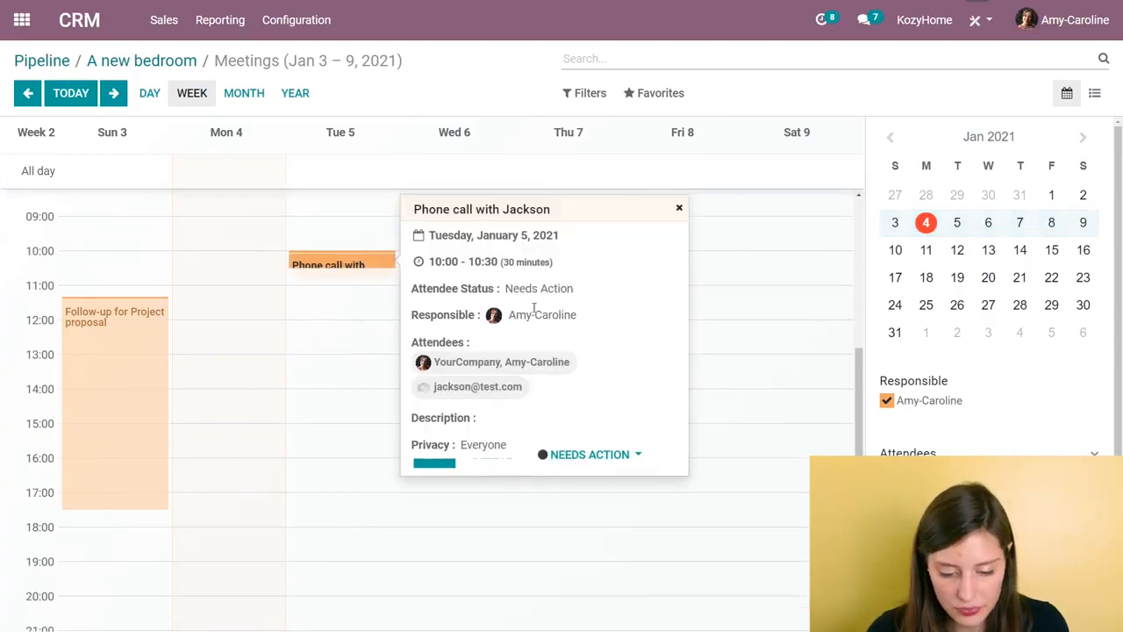
Step: Open the phone call meeting's full form to review its attendees, timing and options, and save it
scroll(479, 404, up, 2)
click(432, 464)
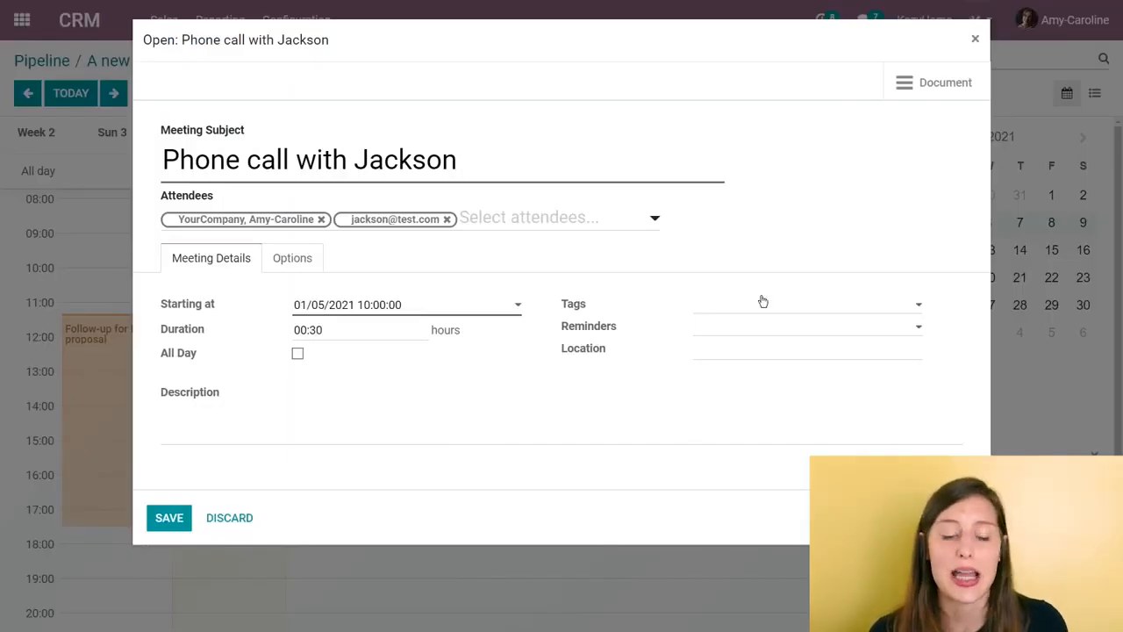
click(163, 520)
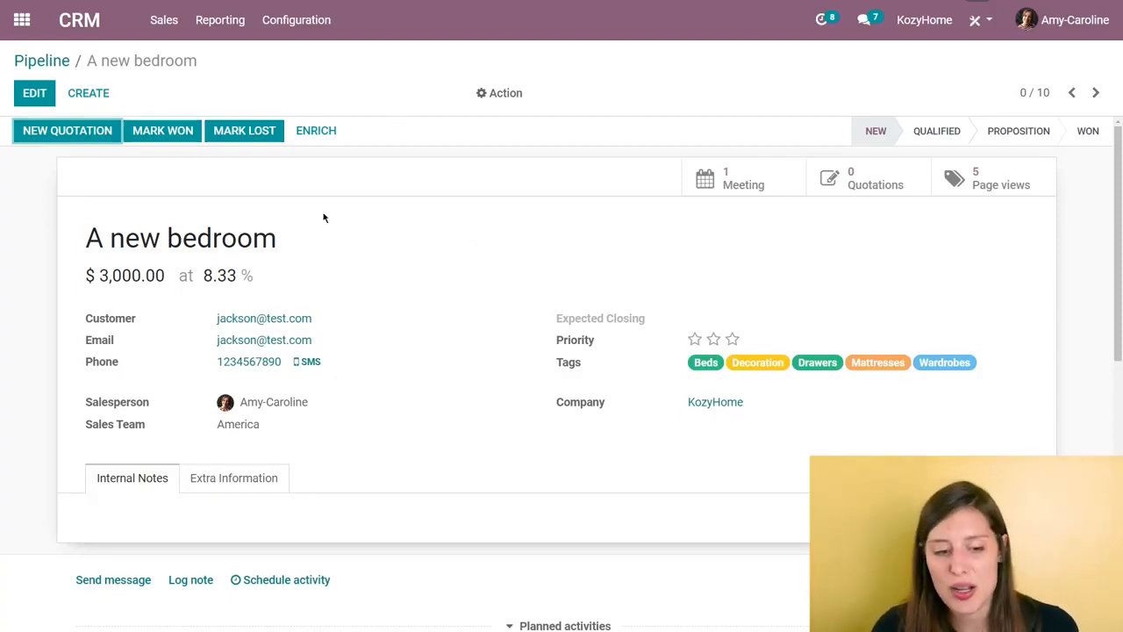
Step: Start a new quotation from the "A new bedroom" opportunity and add KH Bed Frame as the first order line
click(89, 132)
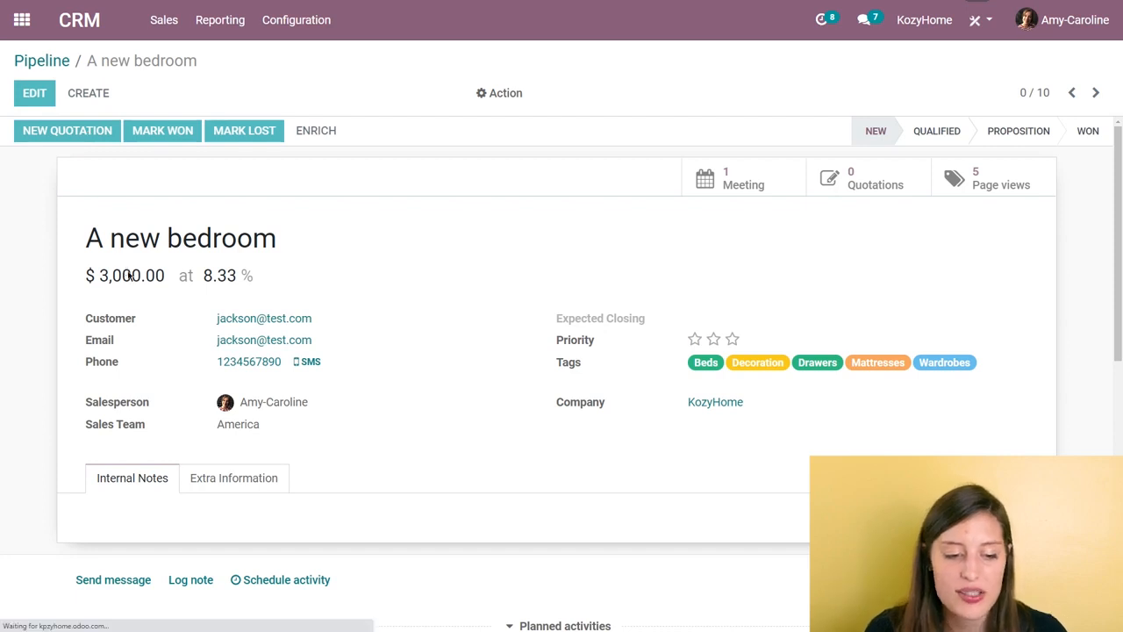
scroll(134, 289, down, 1)
scroll(134, 294, down, 3)
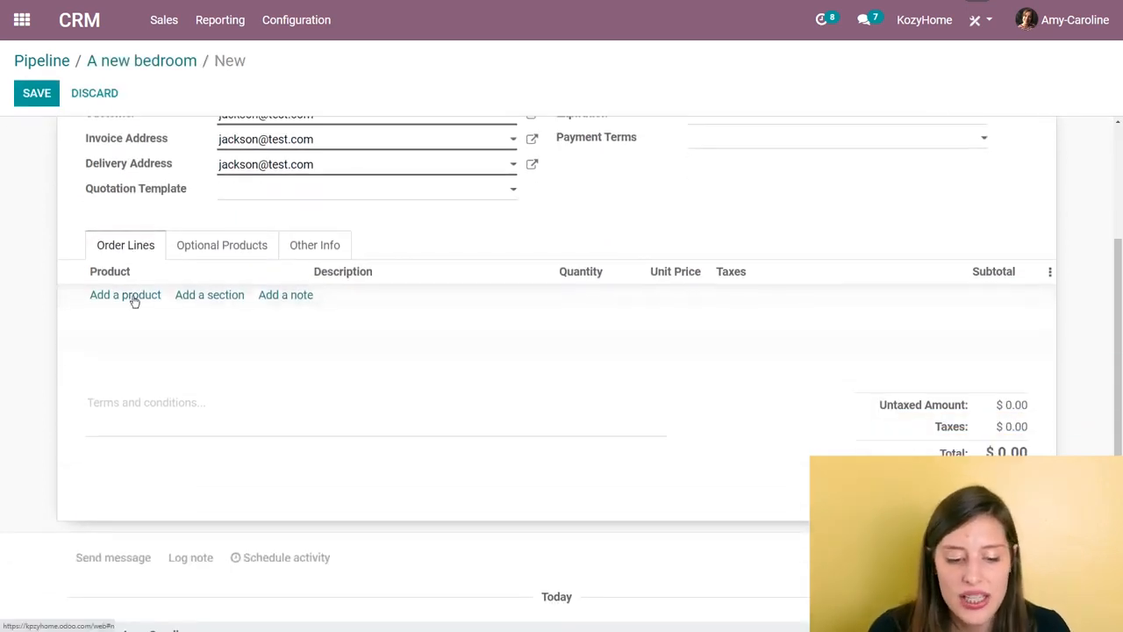
scroll(133, 294, up, 3)
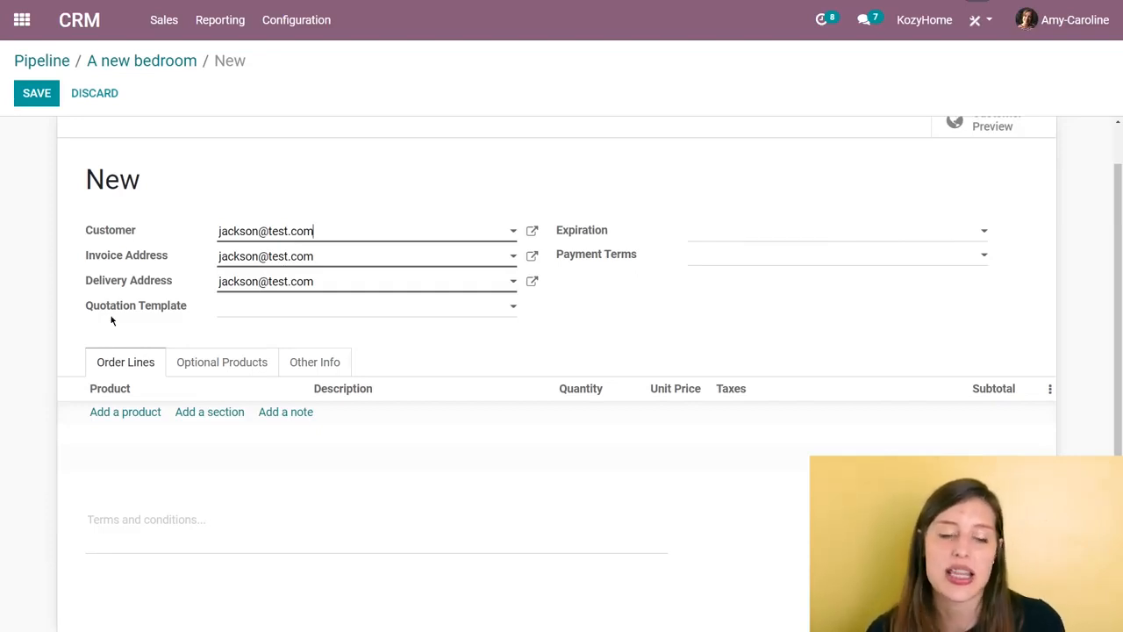
click(124, 412)
text(kh)
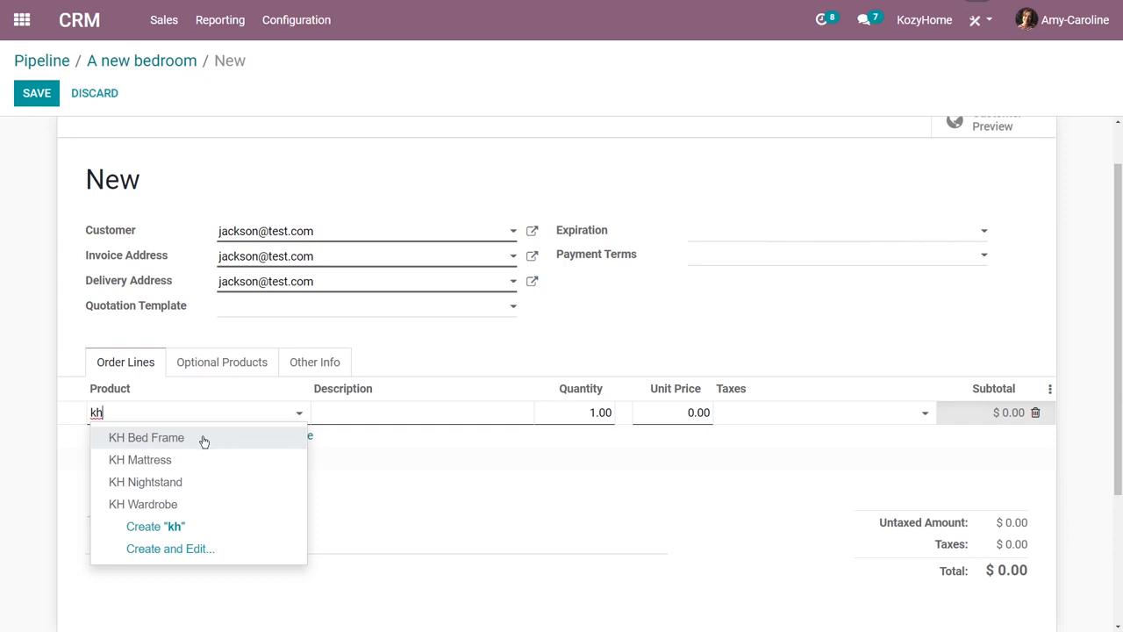
click(203, 438)
Step: Add KH Mattress, KH Nightstand and KH Wardrobe to the quotation's order lines
click(111, 439)
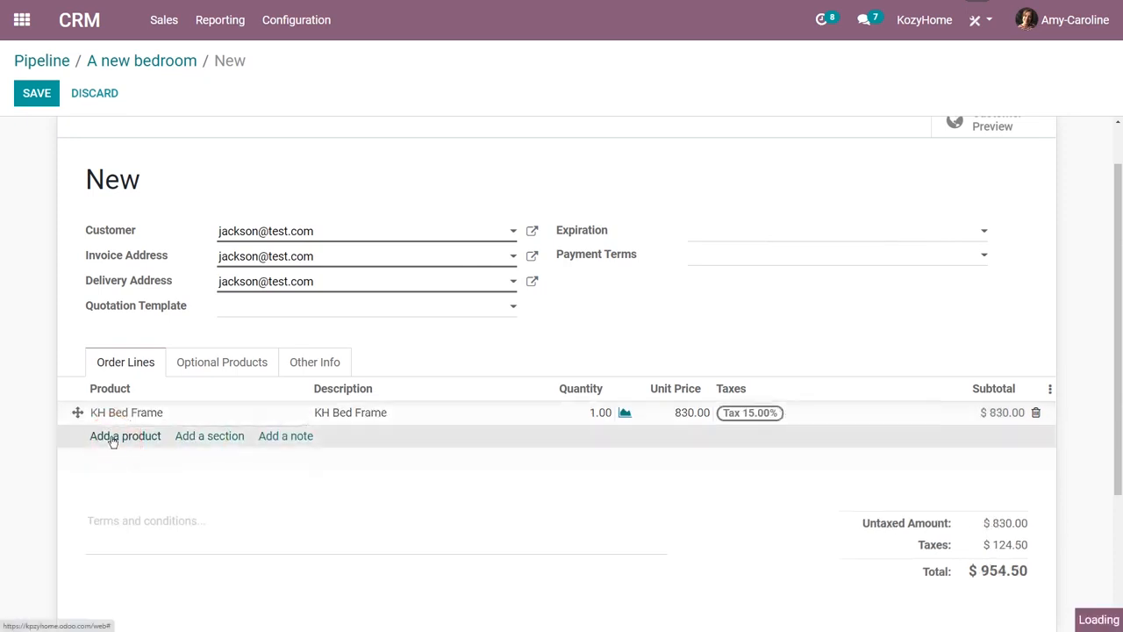
text(k)
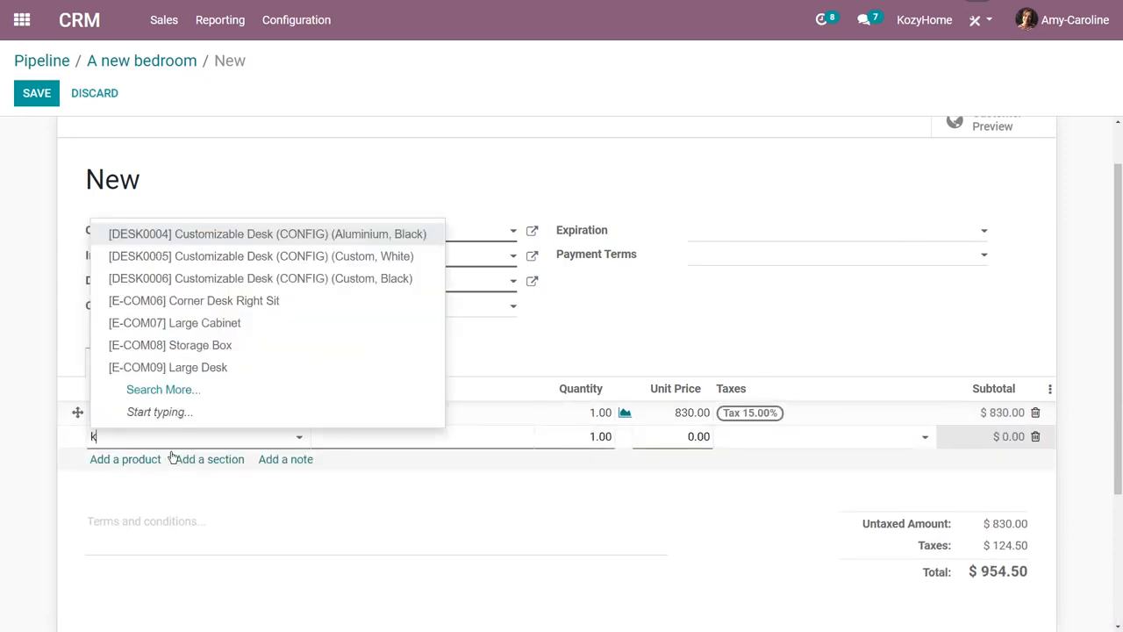
text(h)
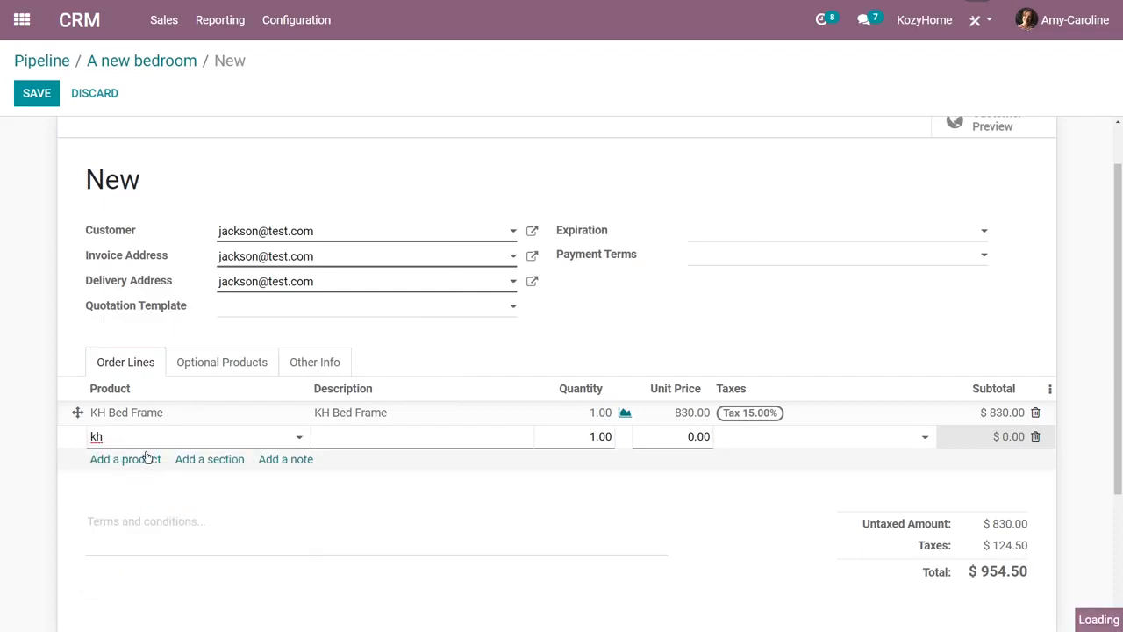
click(146, 459)
text(kh)
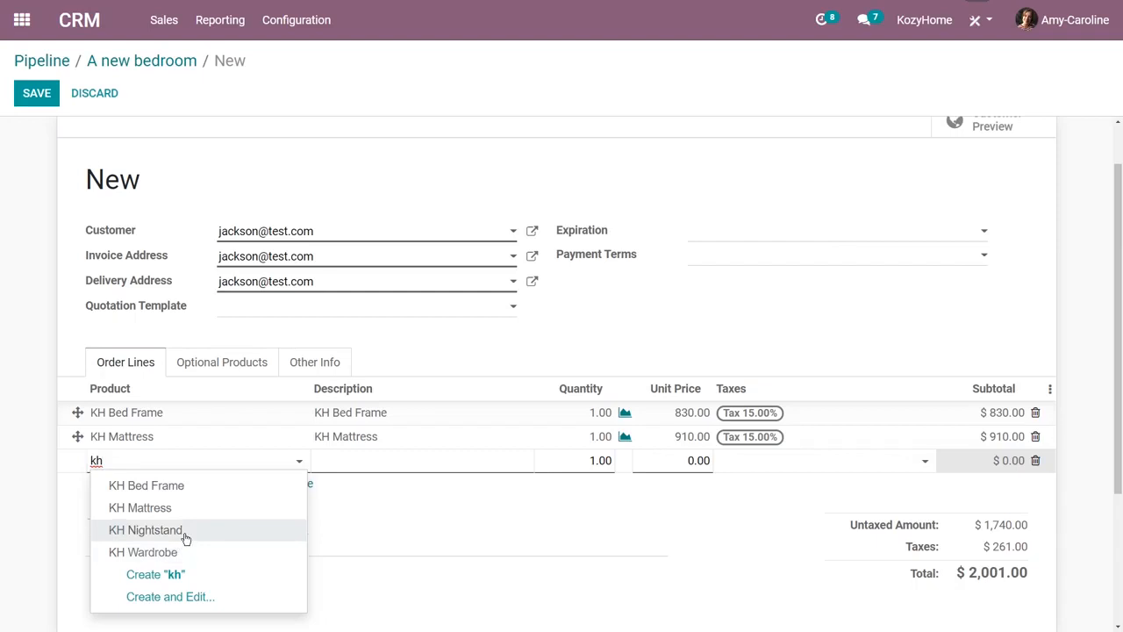
click(185, 535)
click(132, 488)
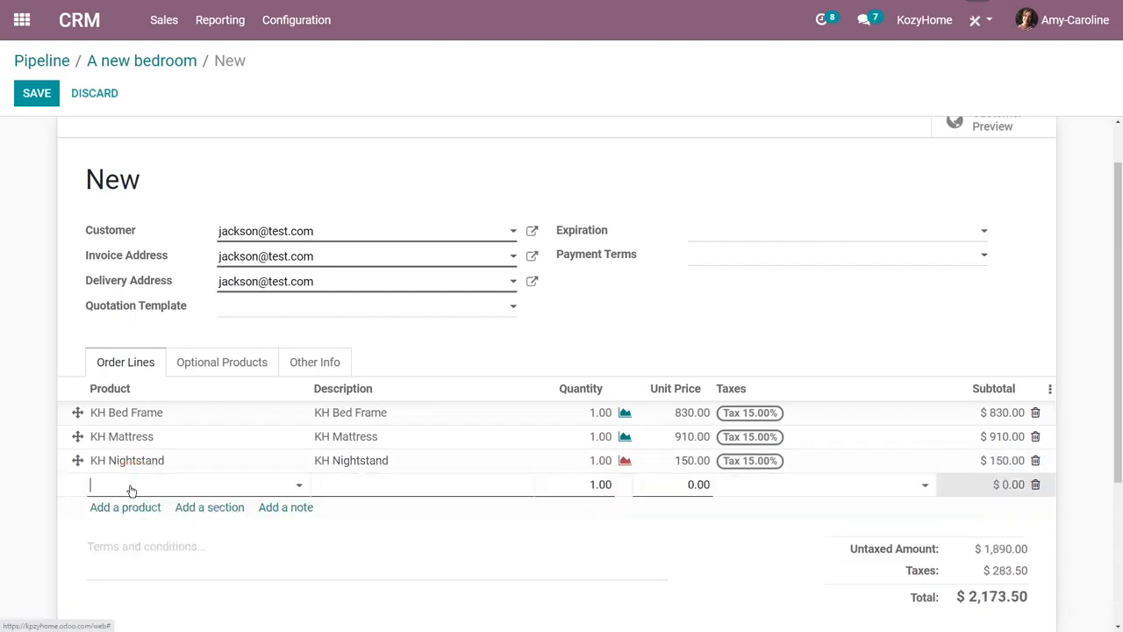
text(kh)
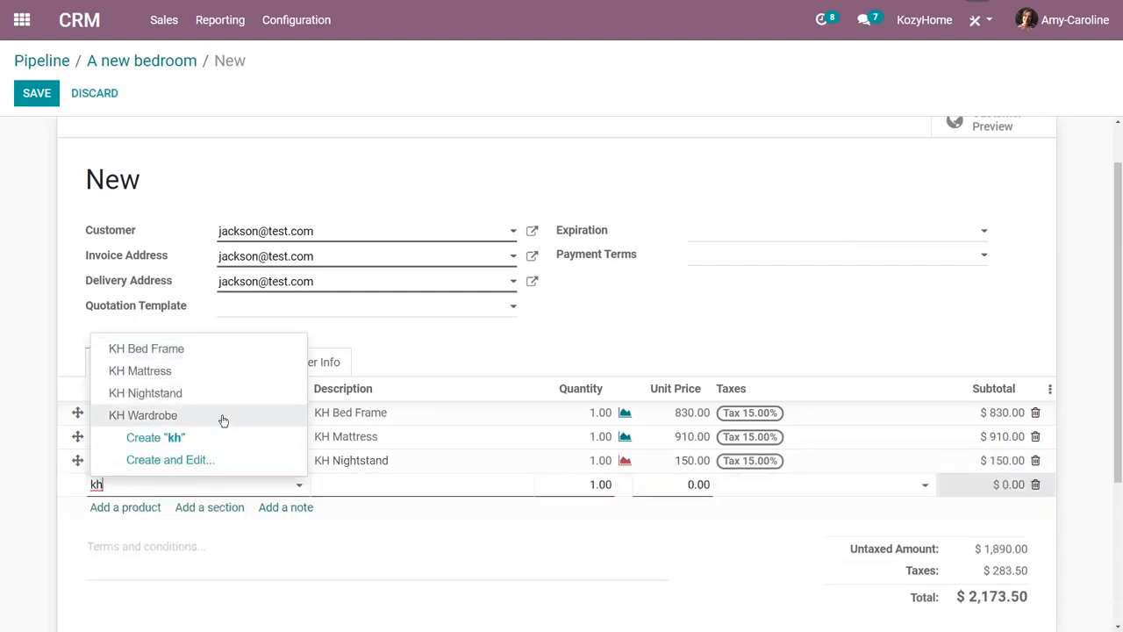
click(222, 418)
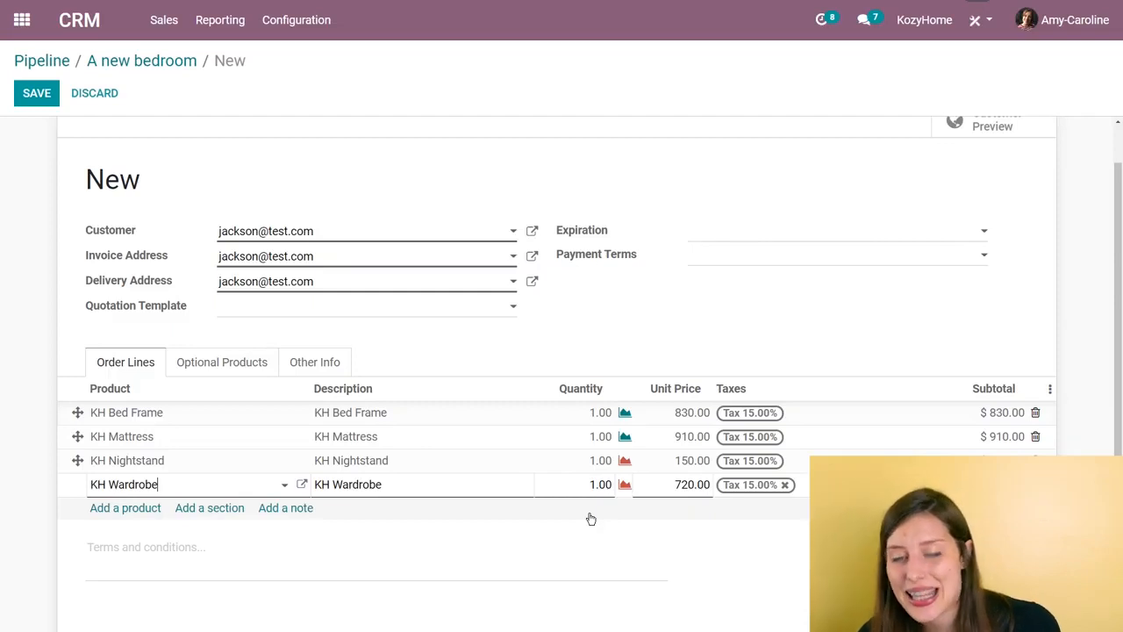
Step: Check the stock availability of KH Bed Frame and KH Nightstand from their order lines
click(624, 413)
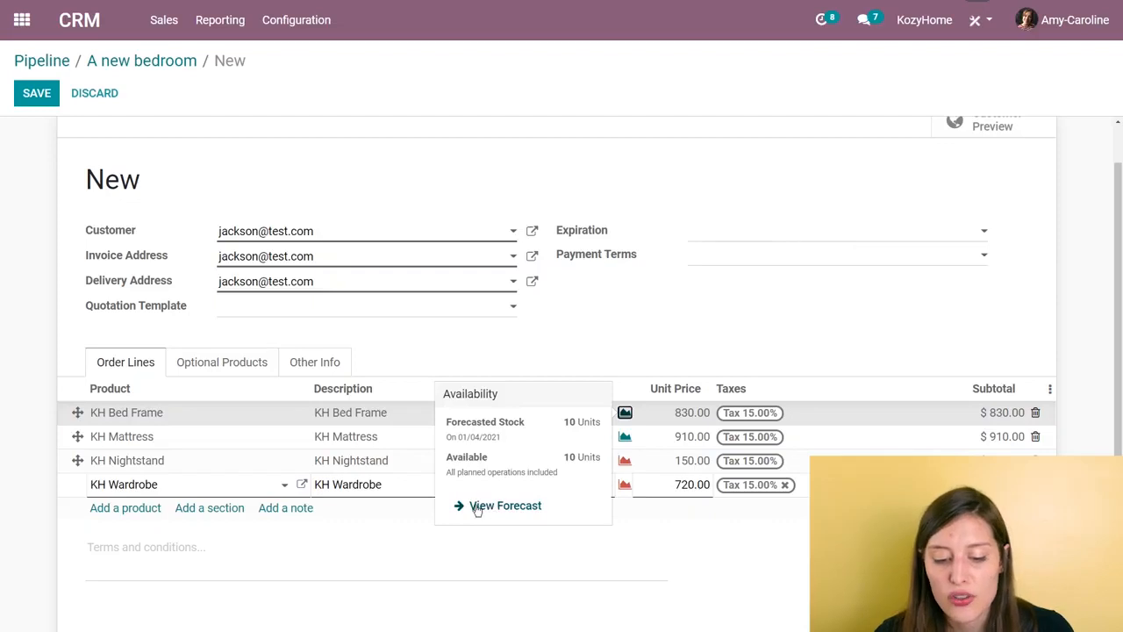
click(630, 325)
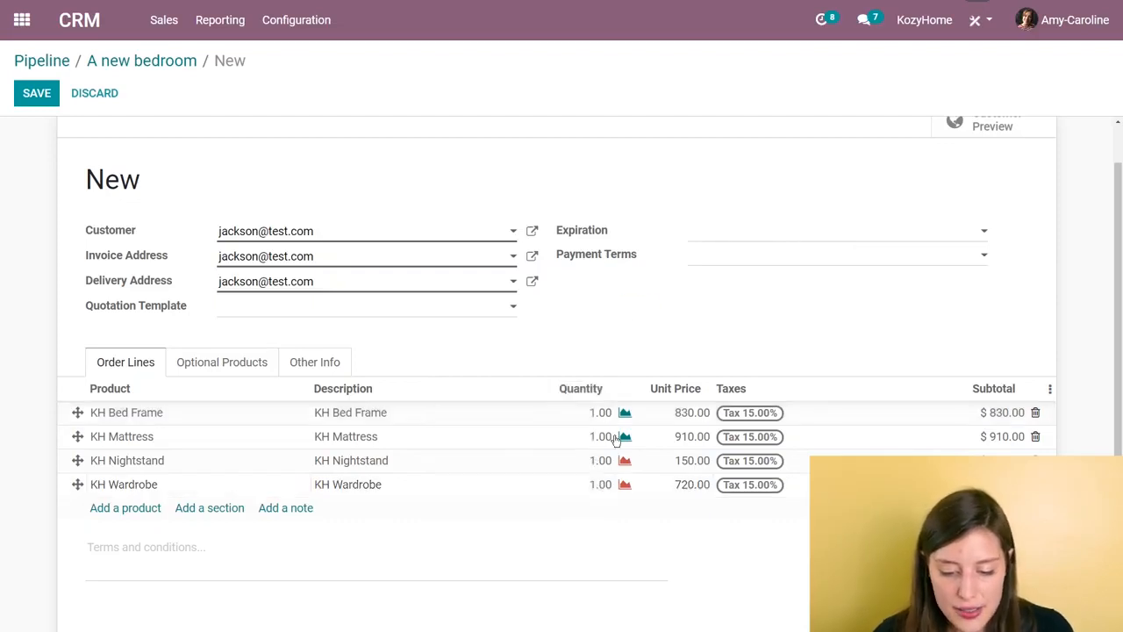
click(624, 461)
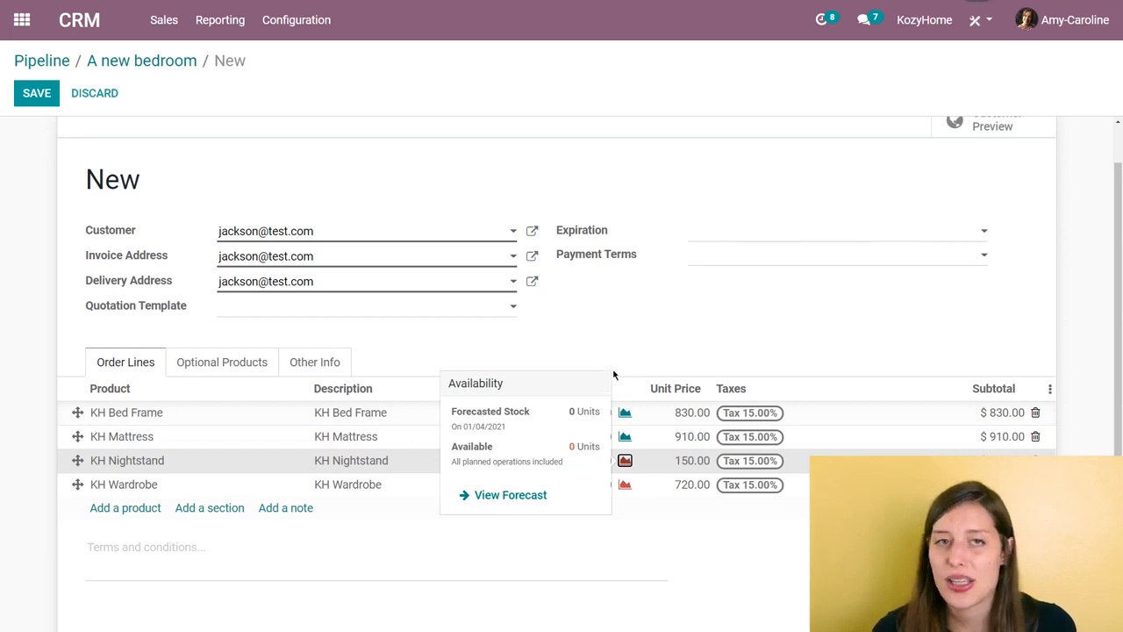
click(534, 349)
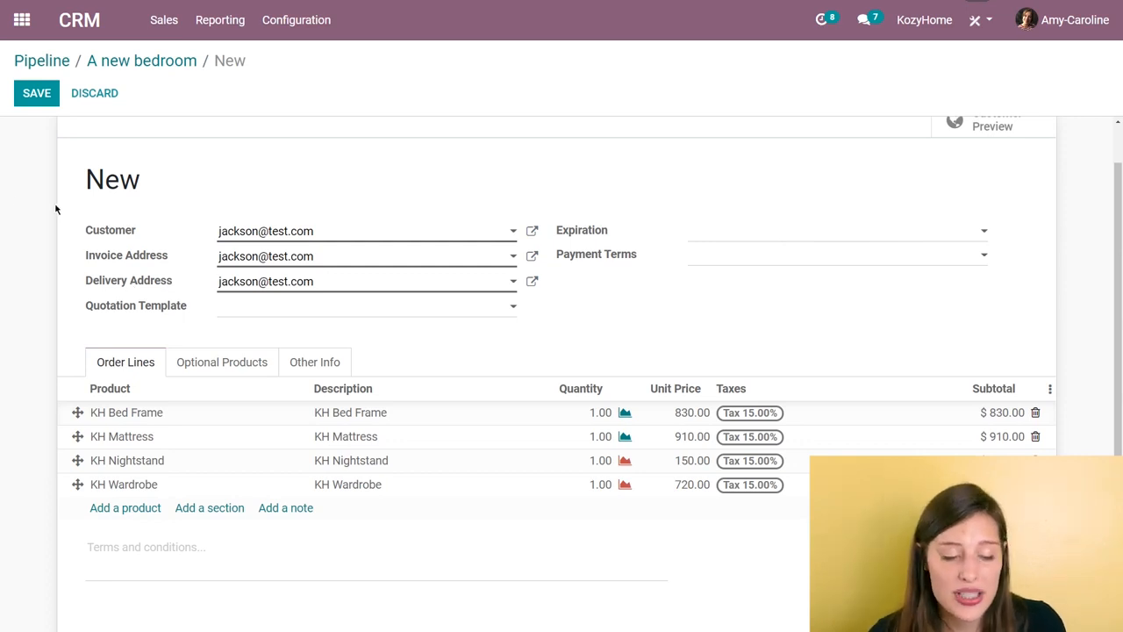
Step: Send the saved quotation to the customer by email and confirm it as a sales order
scroll(40, 190, up, 1)
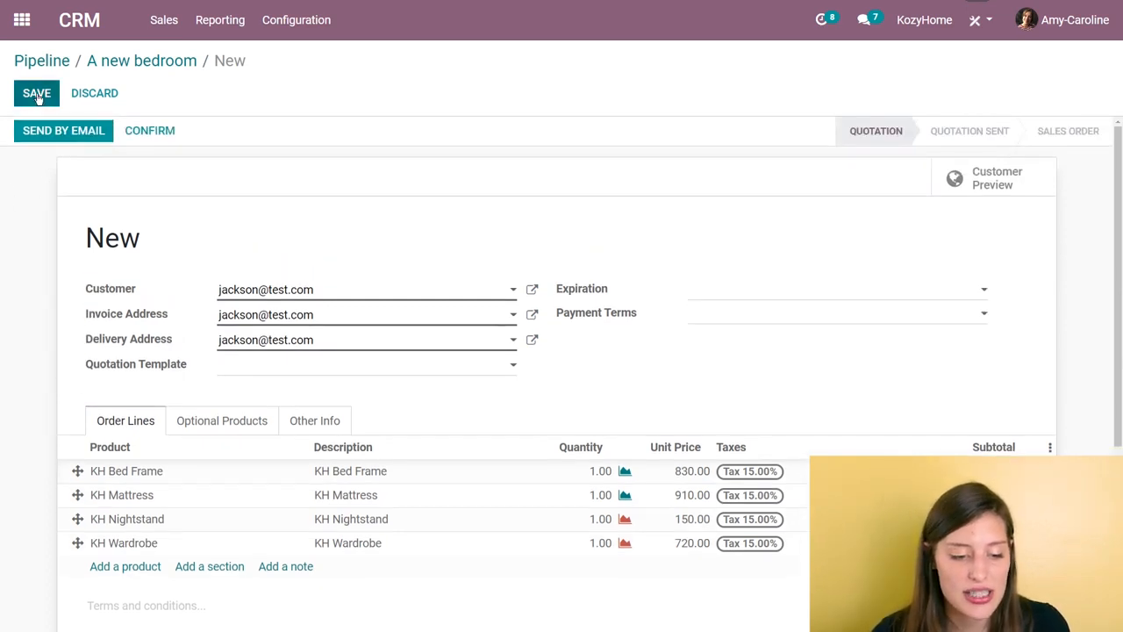
click(35, 92)
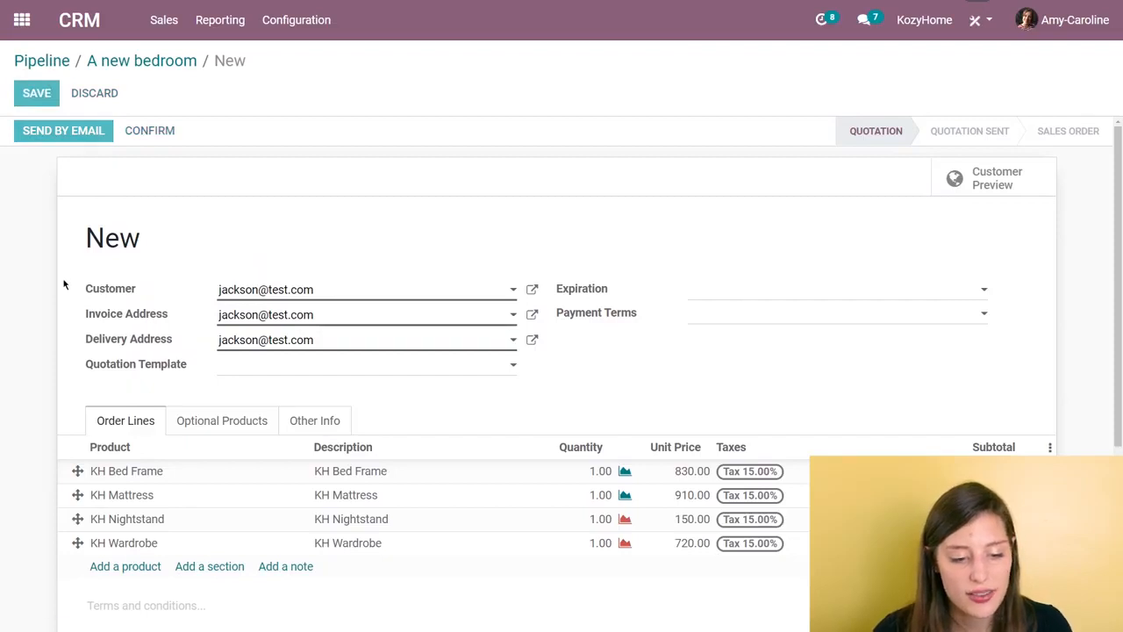
click(105, 137)
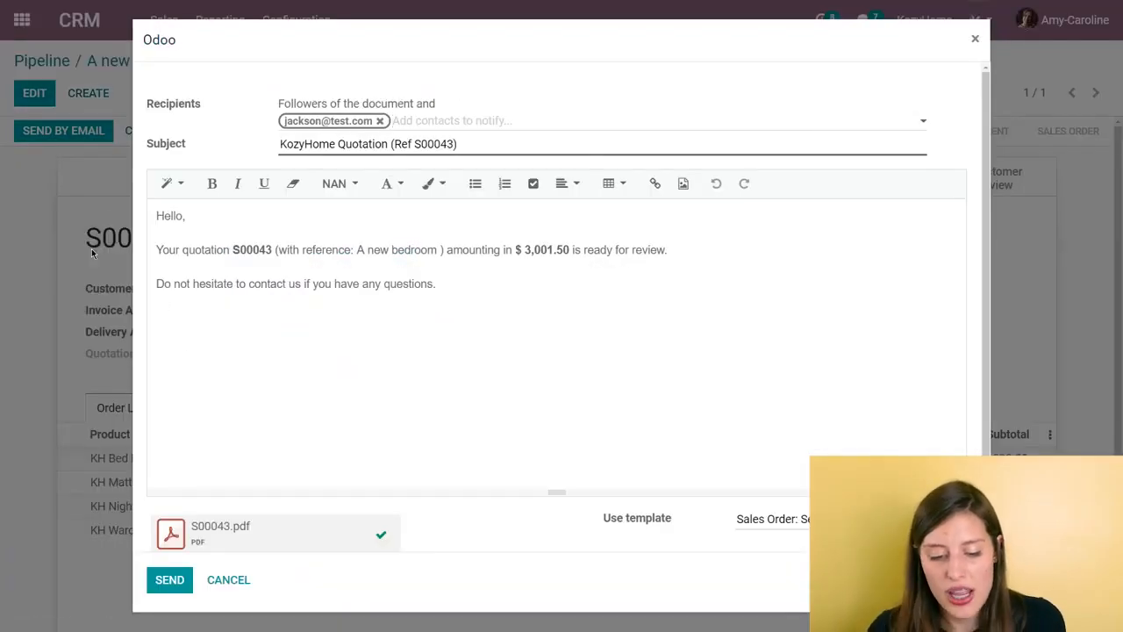
click(185, 586)
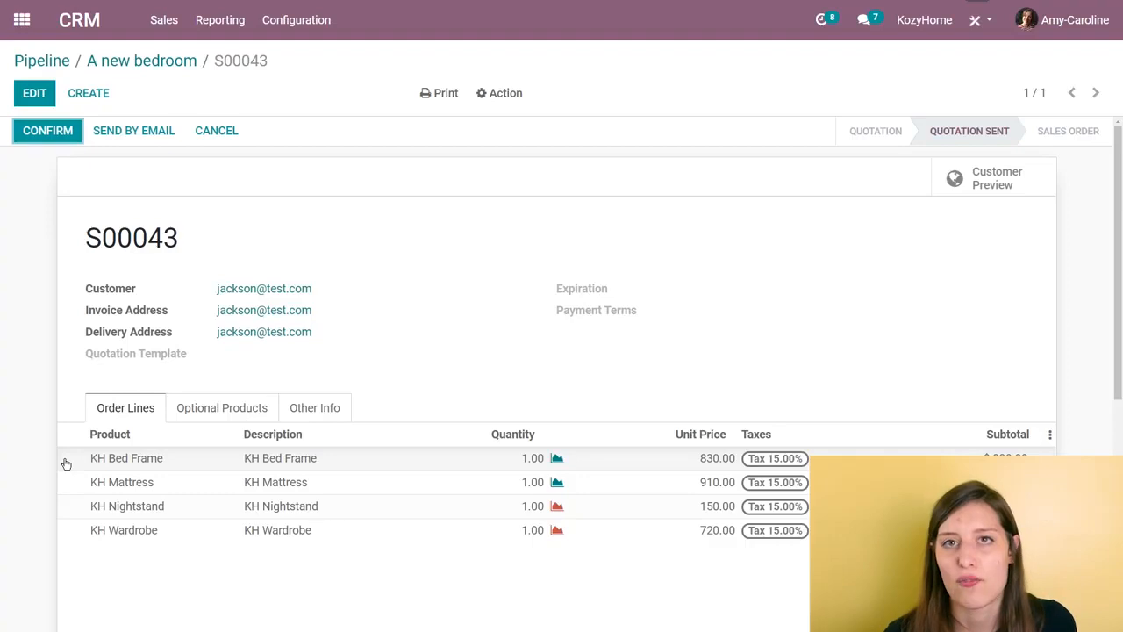
click(61, 138)
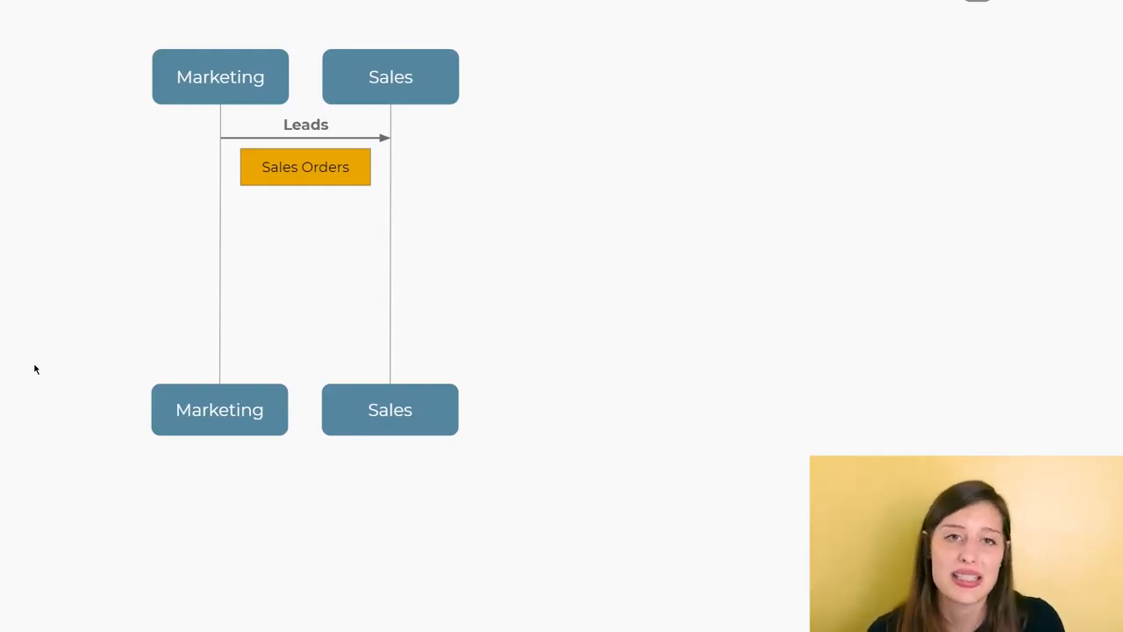
key(Right)
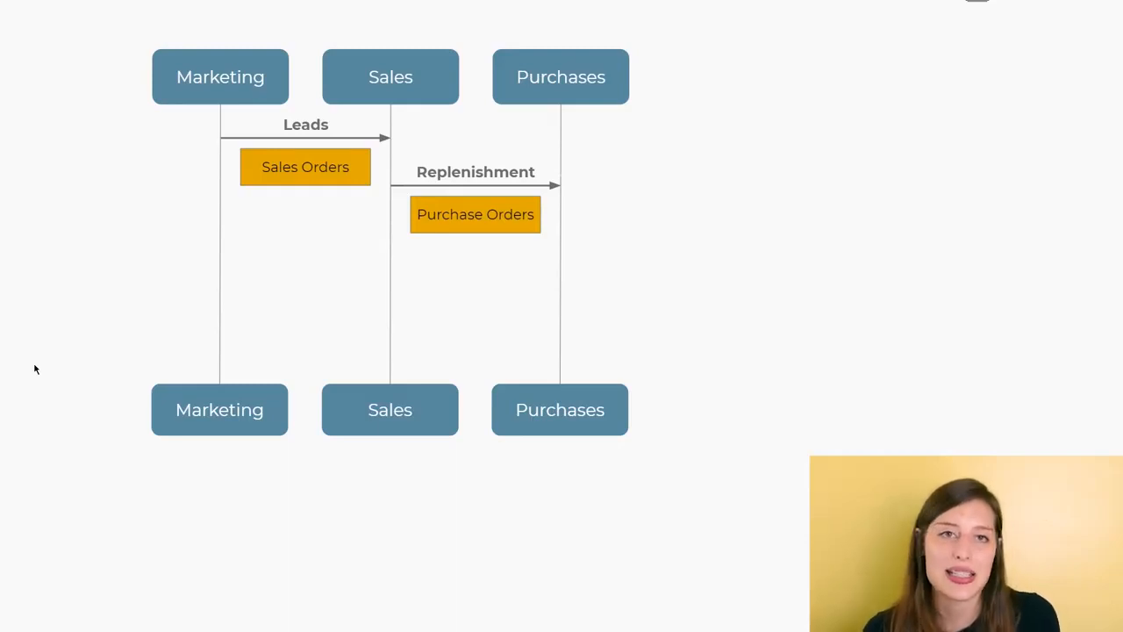
key(alt+Tab)
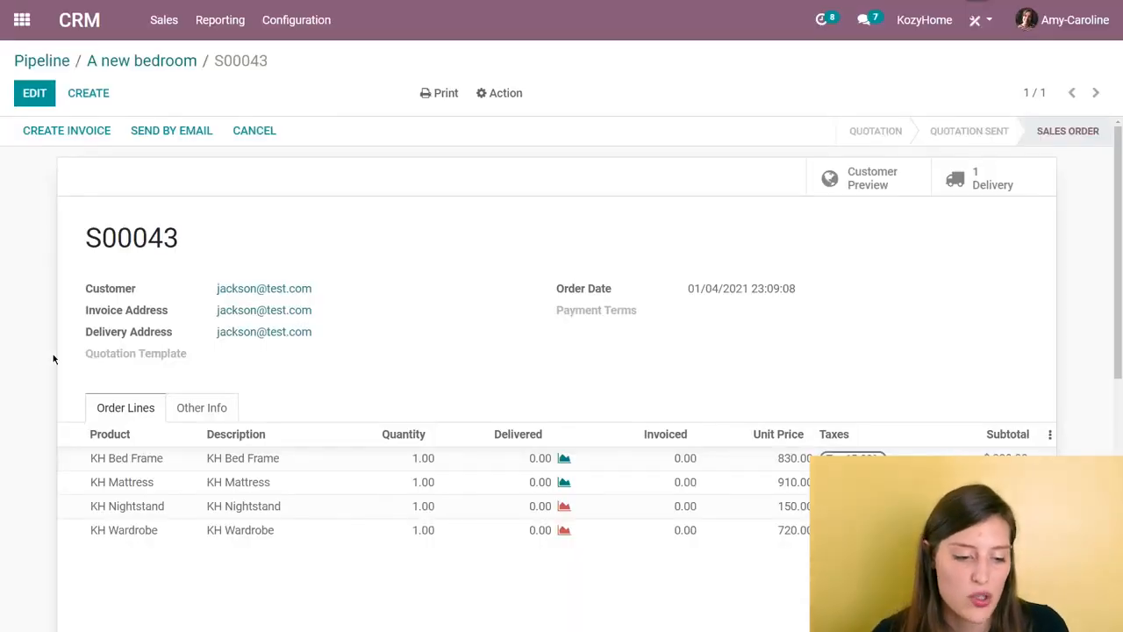
Step: Switch to the Inventory app and order KH Wardrobe once from the replenishment list
click(22, 19)
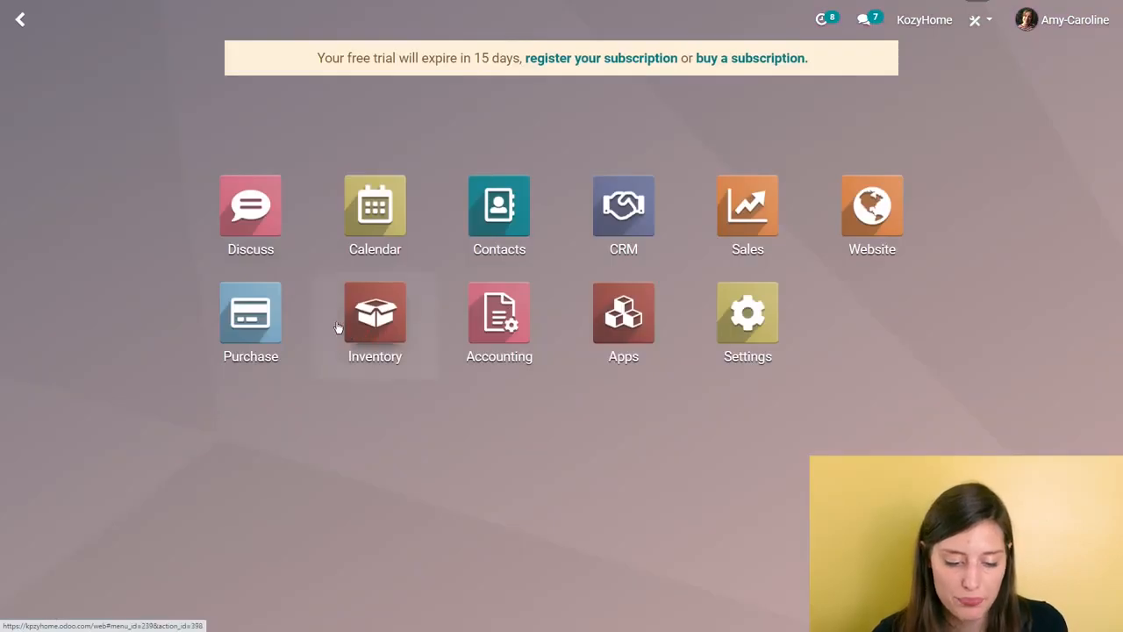
click(354, 354)
click(273, 24)
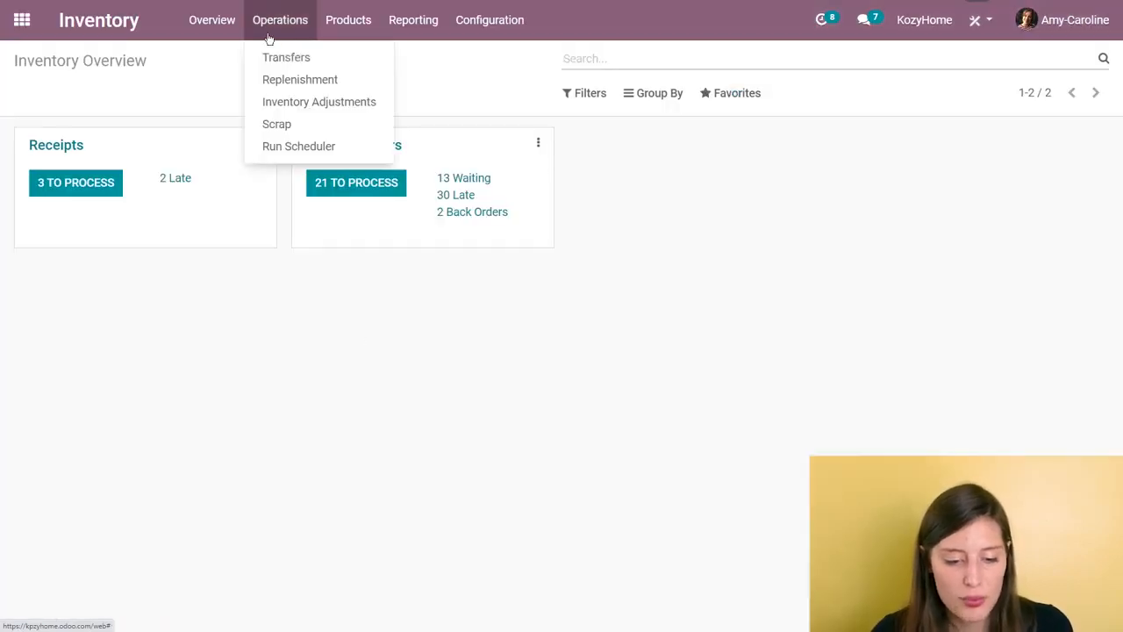
click(284, 80)
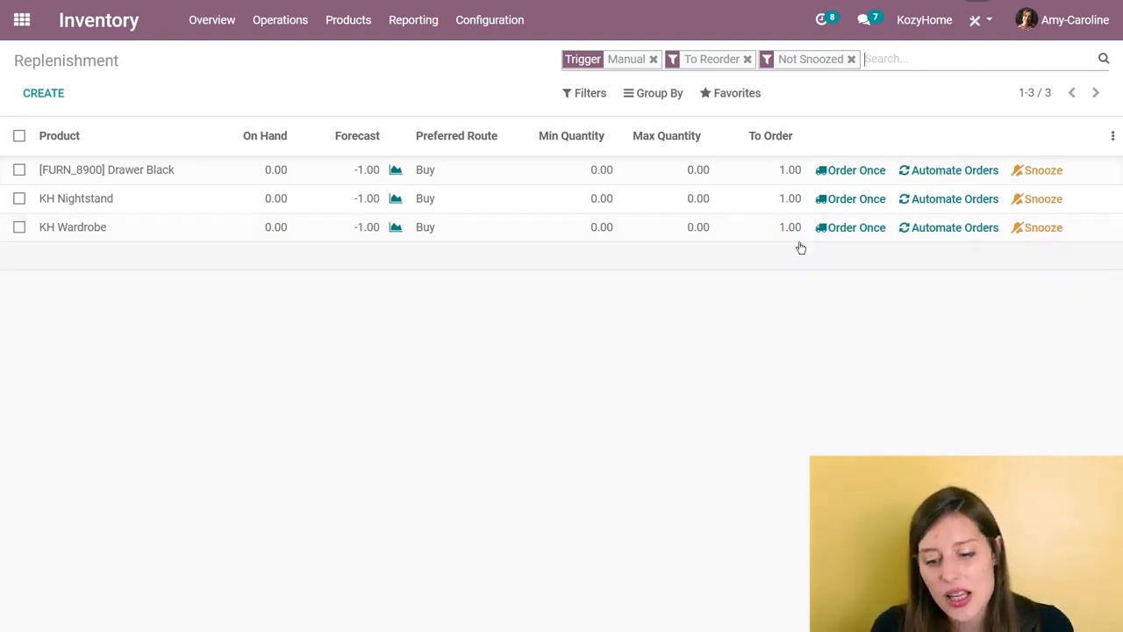
click(844, 230)
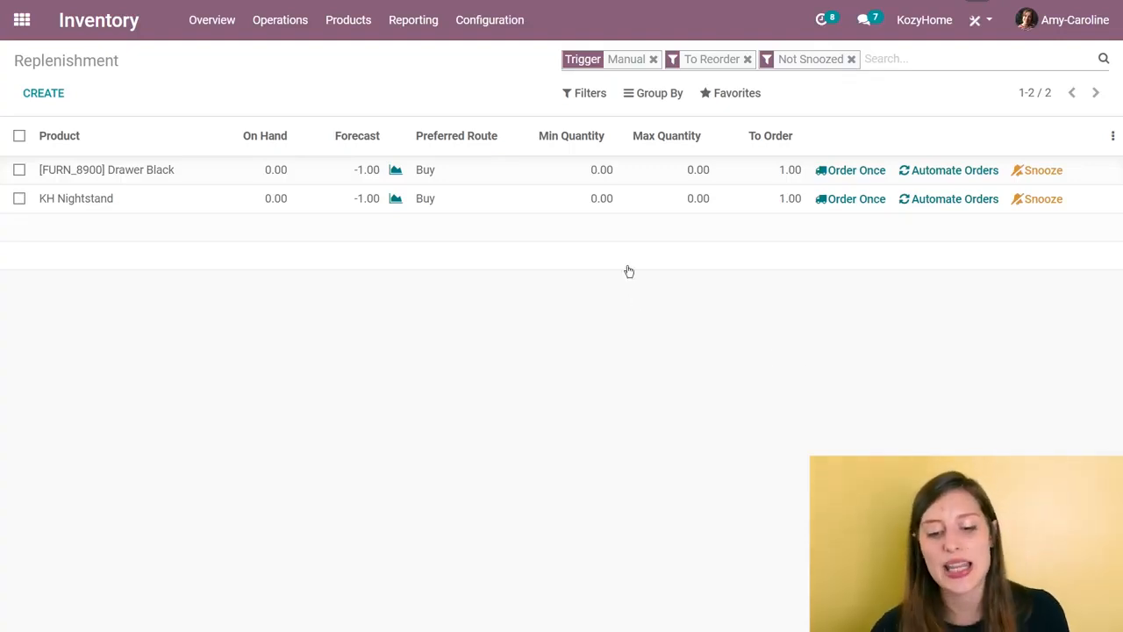
Step: Set KH Nightstand's minimum quantity to 10 and maximum quantity to 30, and automate its orders
click(602, 198)
text(10)
key(BackSpace)
text(0)
click(664, 197)
text(30)
click(957, 316)
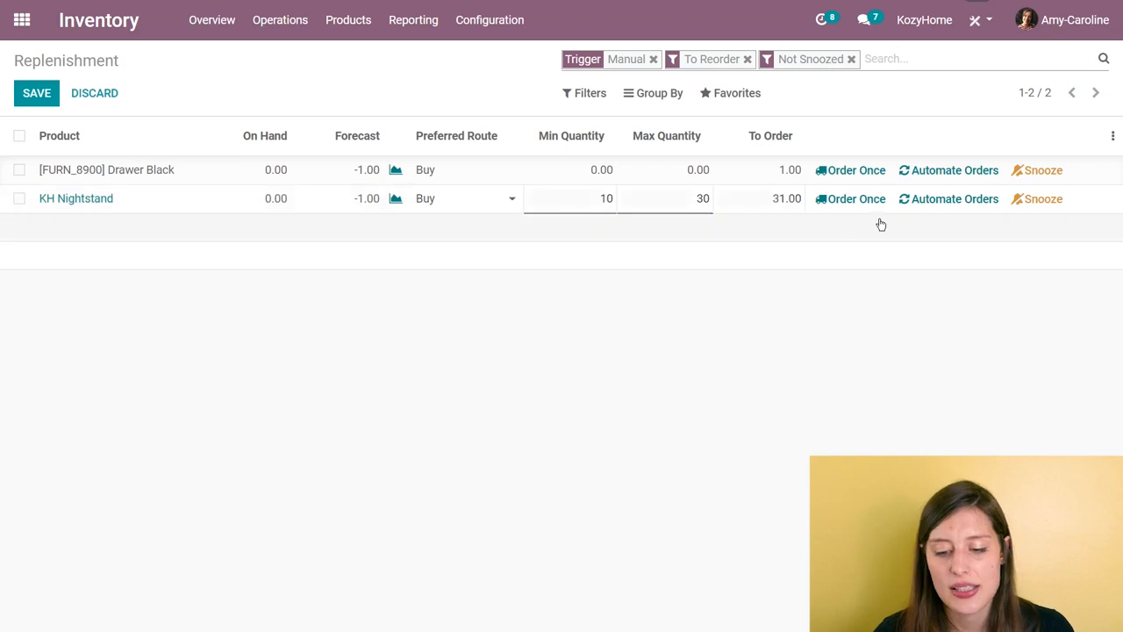
click(923, 209)
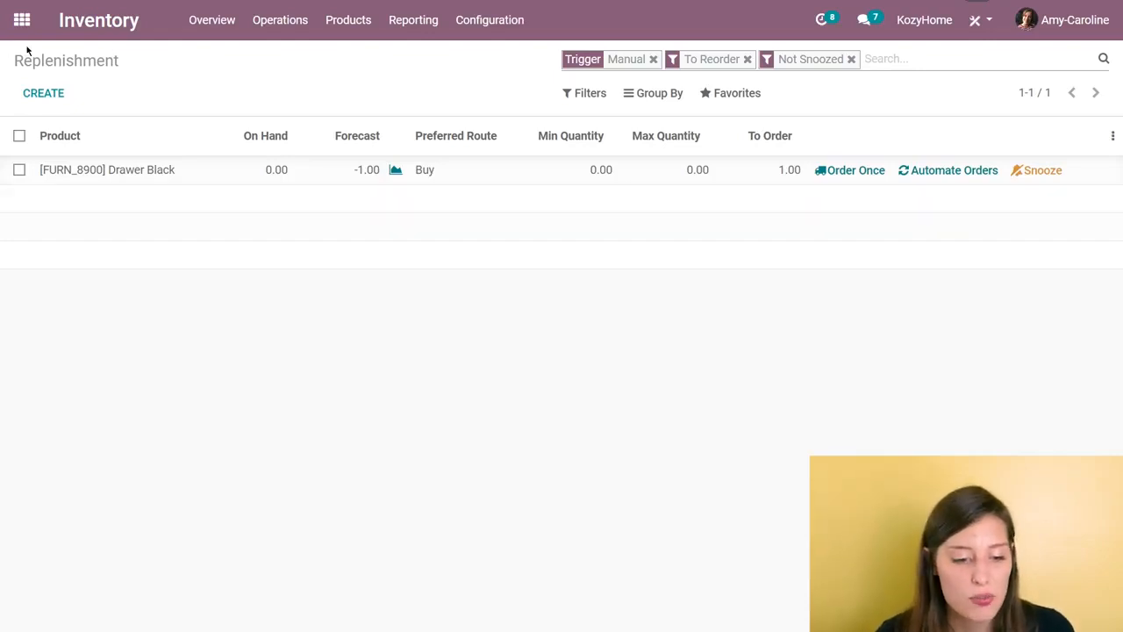
Step: Switch to the Purchase app and open the newest request for quotation for Wood Corner
click(22, 19)
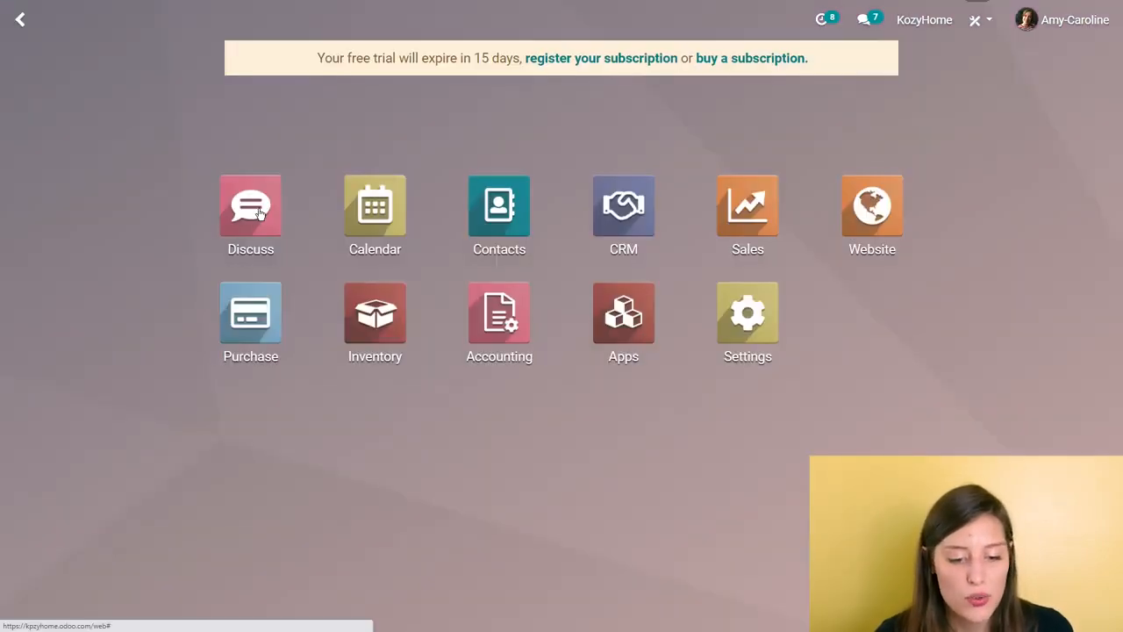
click(234, 317)
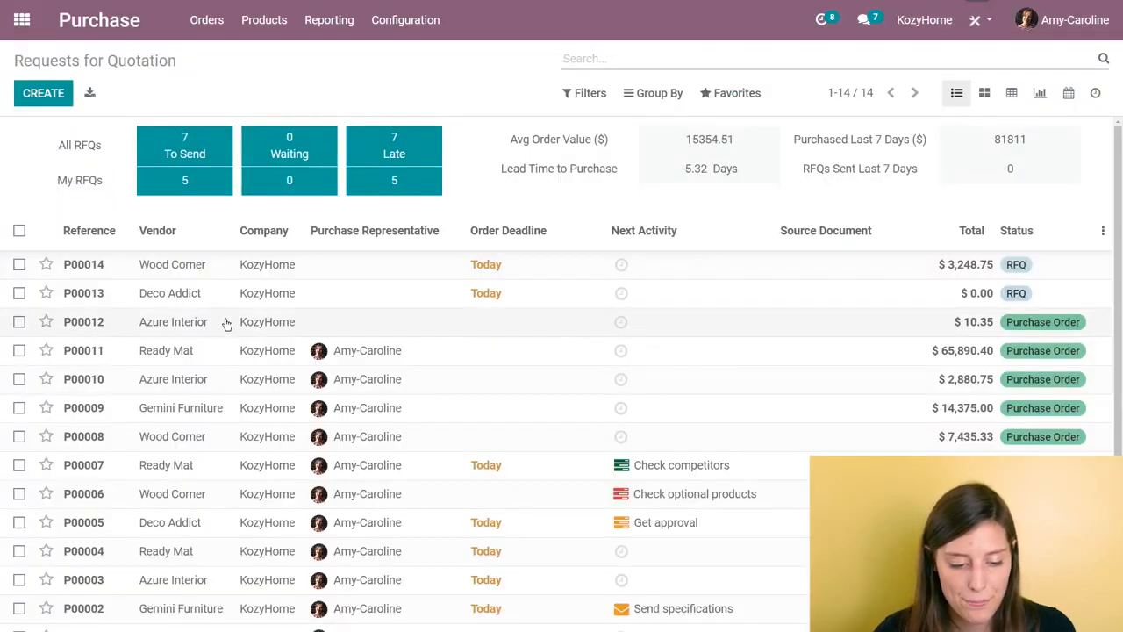
click(312, 271)
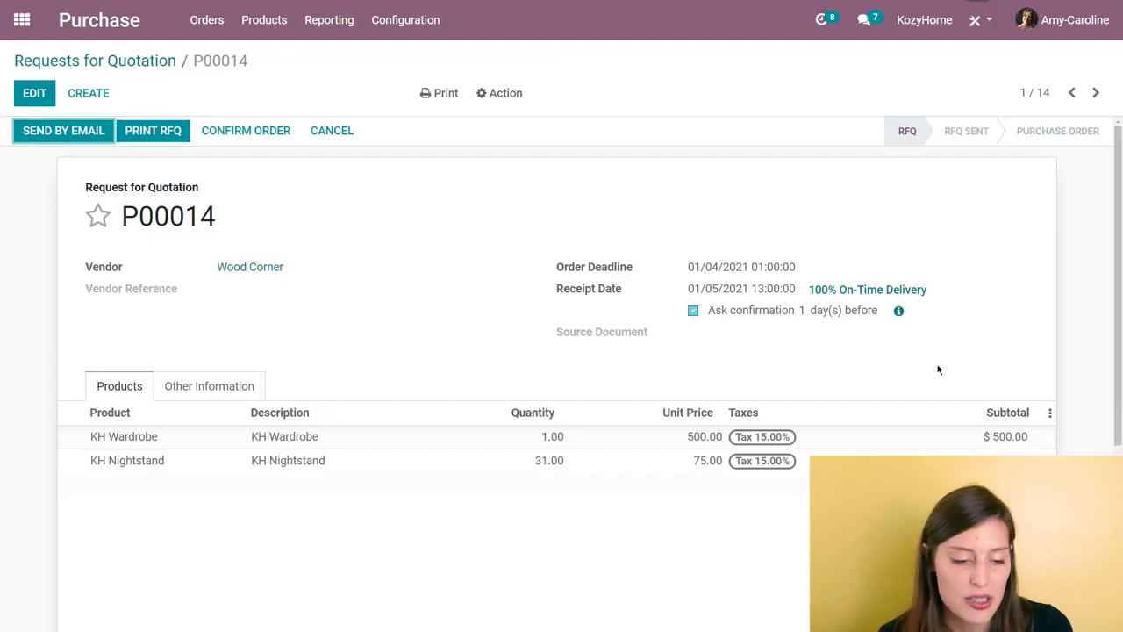
Step: Set the Wood Corner request to ask confirmation 5 days before receipt, save it and confirm the purchase order
click(35, 93)
click(819, 317)
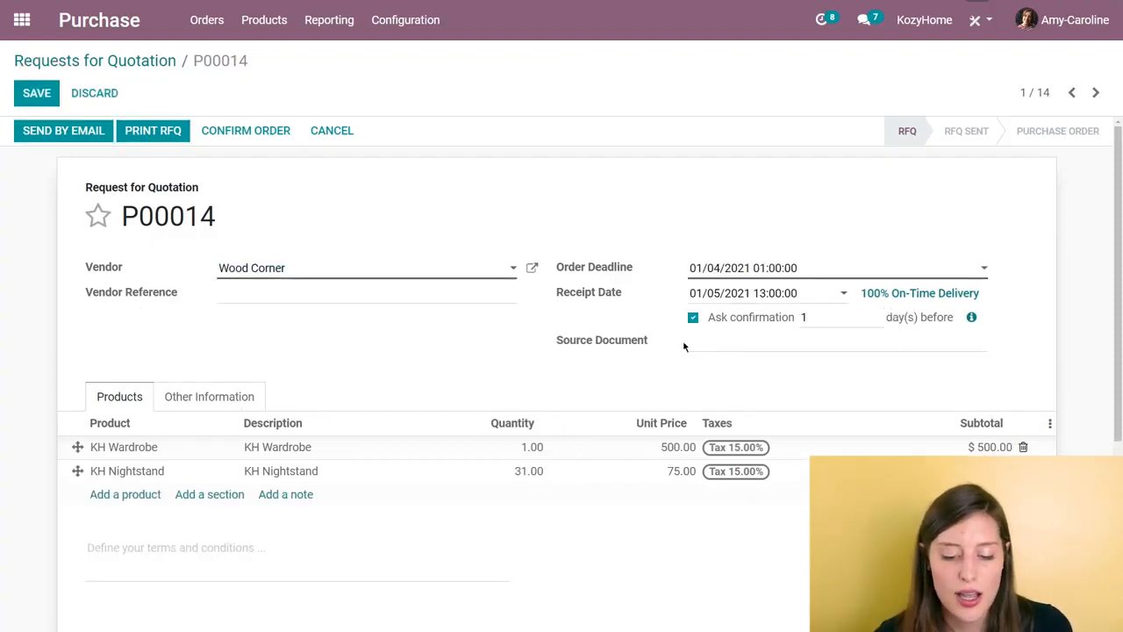
text(5)
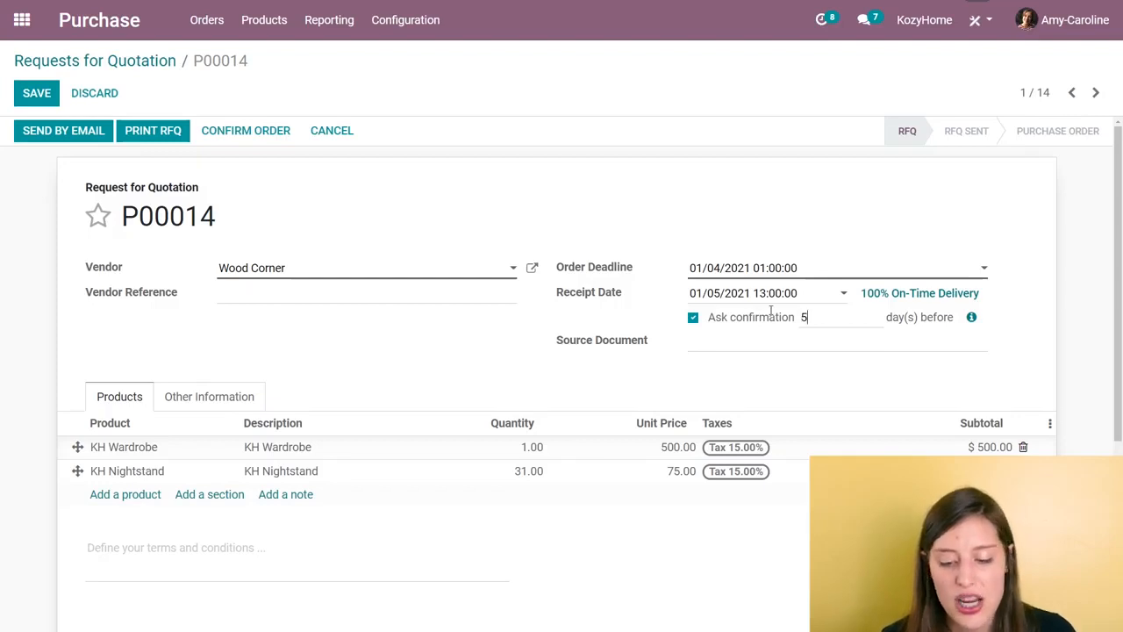
click(58, 100)
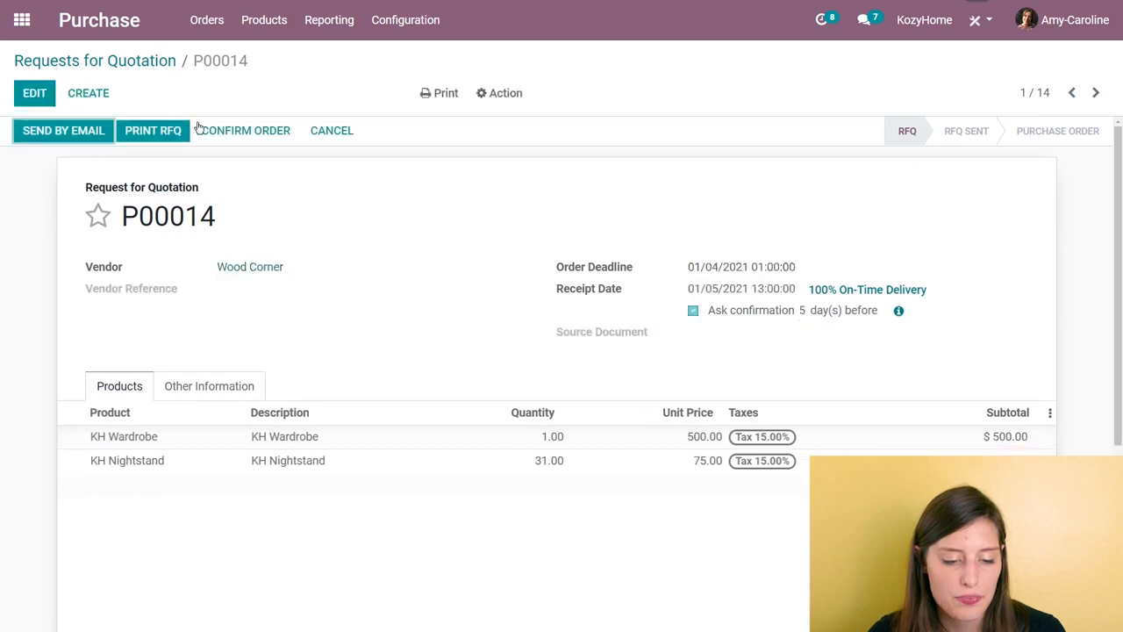
click(245, 141)
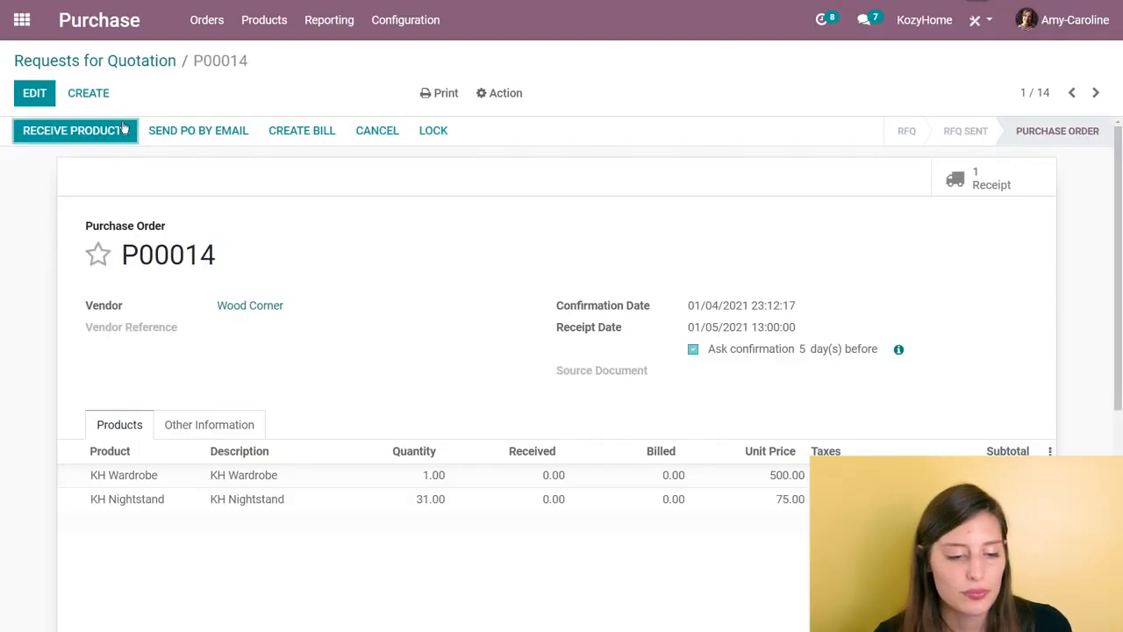
Step: Switch to the Inventory app and validate the ready Wood Corner receipt, processing all quantities as an immediate transfer
click(21, 19)
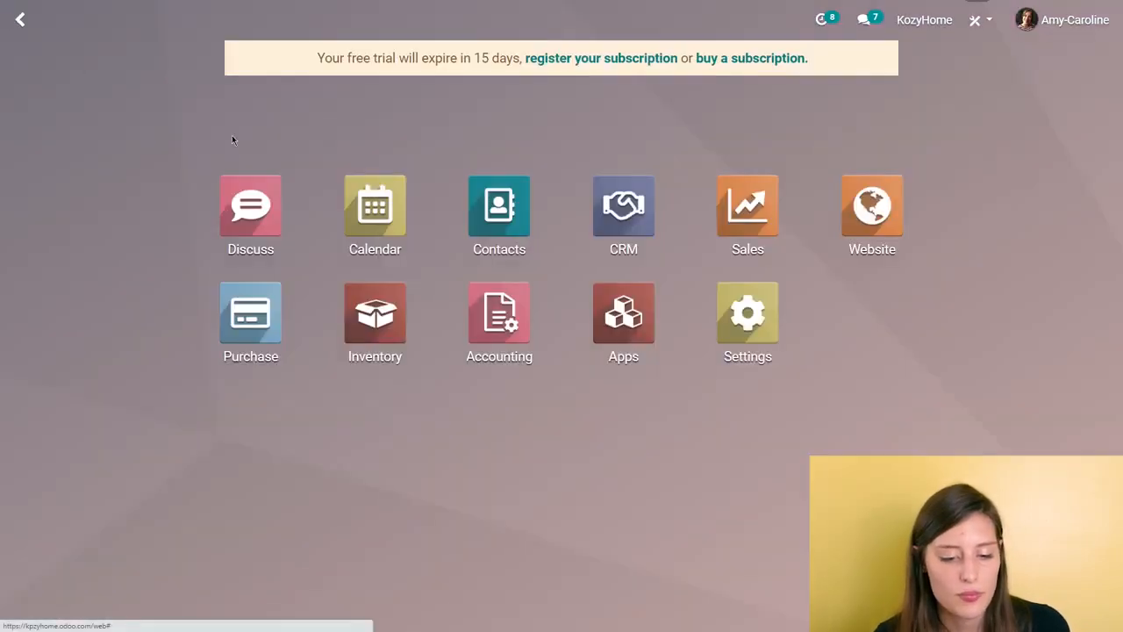
click(374, 314)
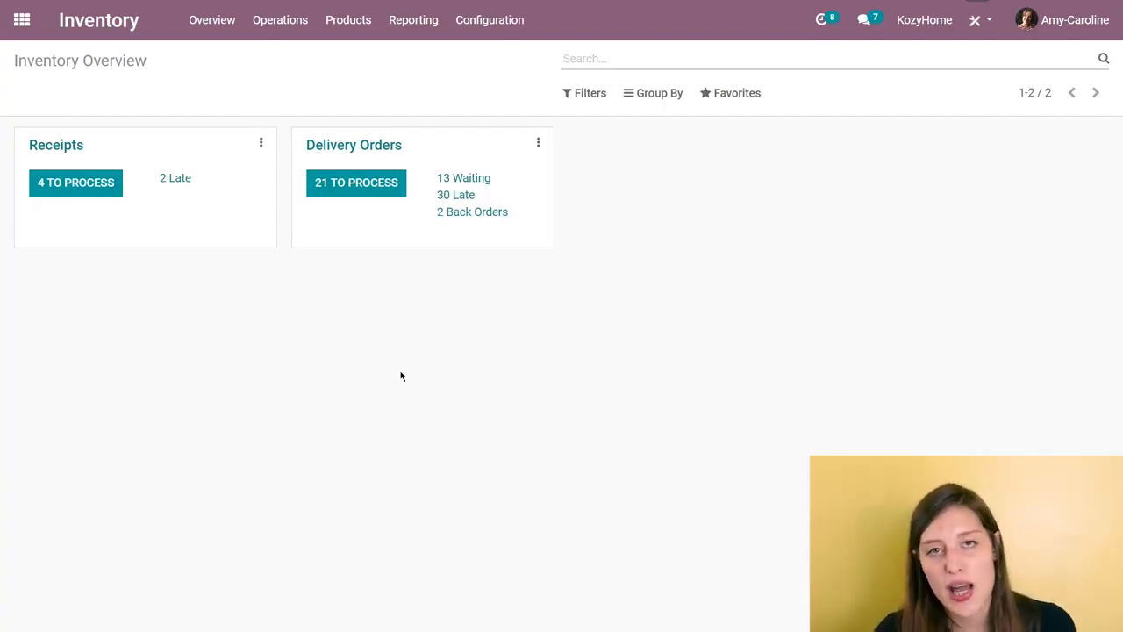
click(73, 191)
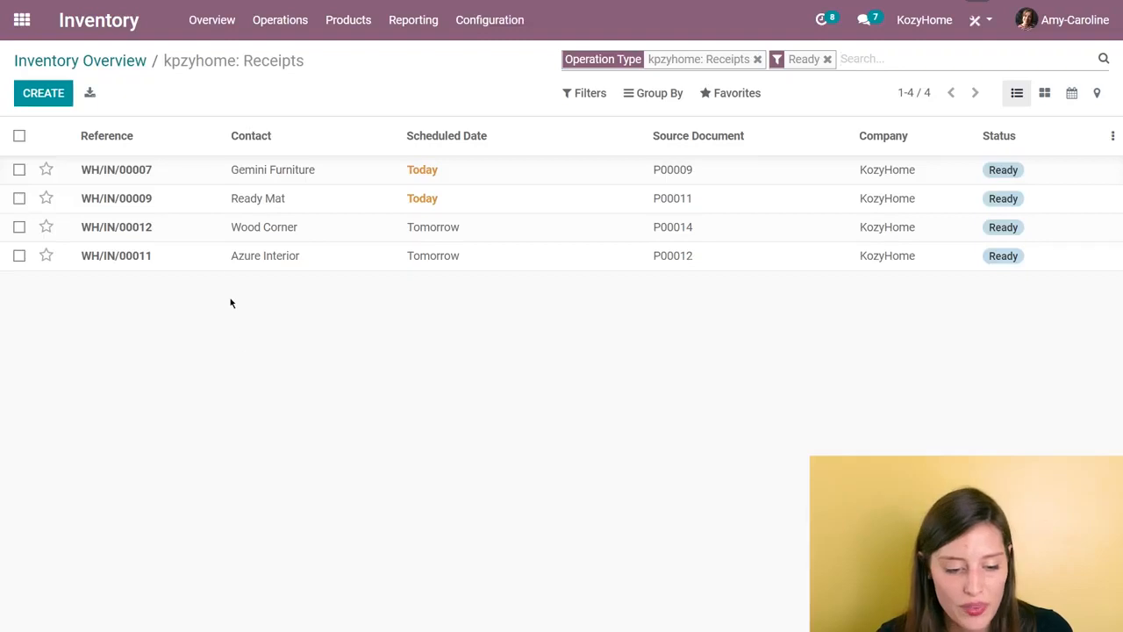
click(227, 227)
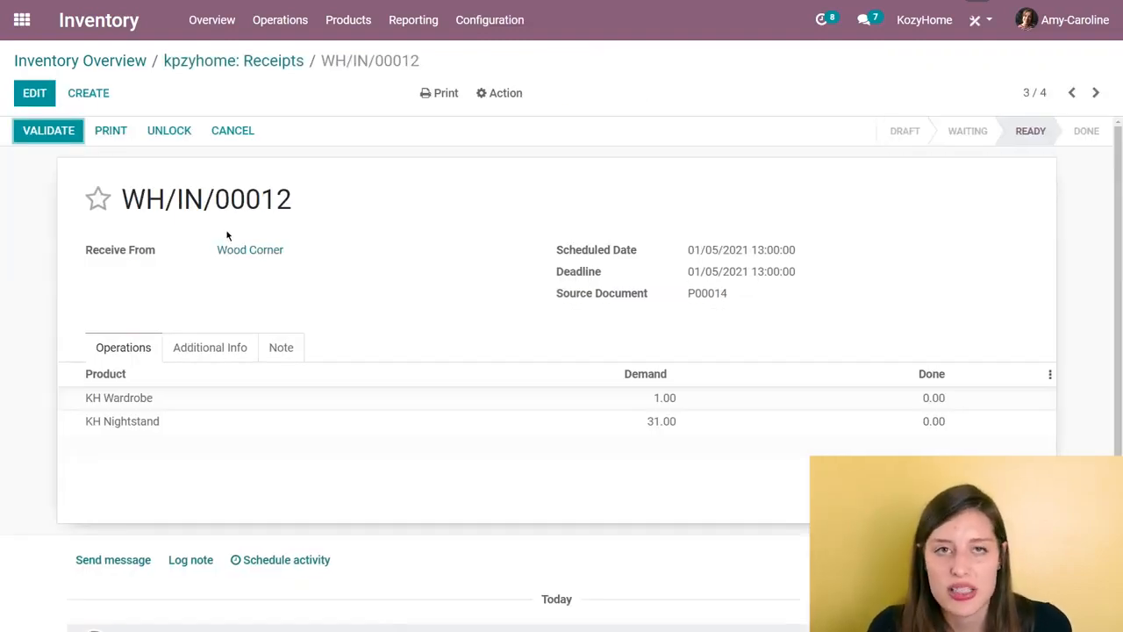
click(67, 139)
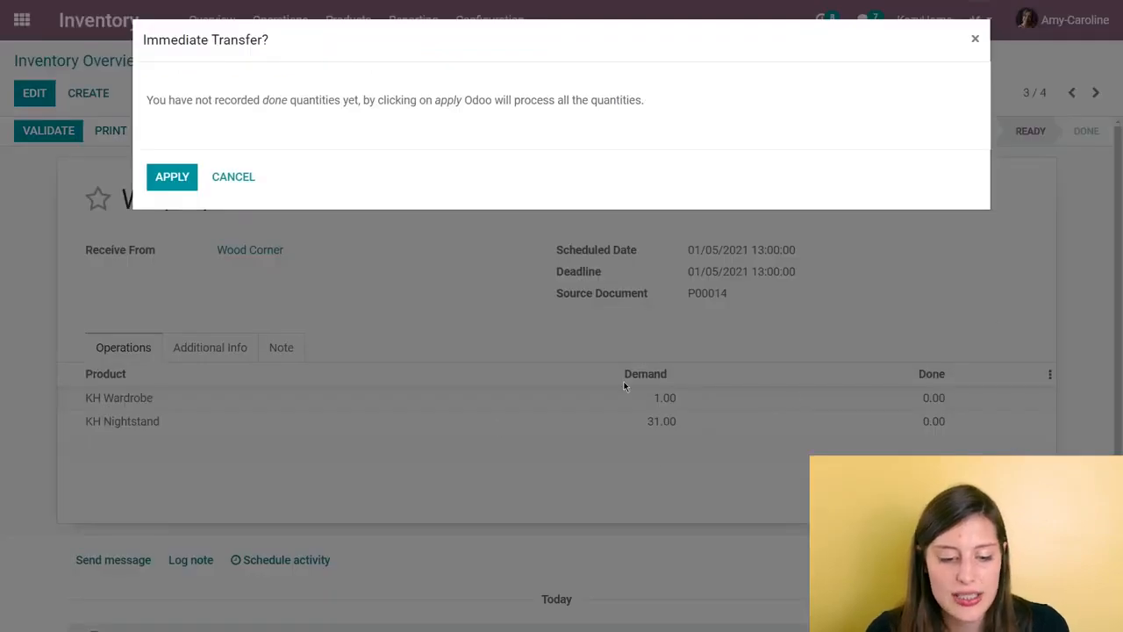
click(198, 173)
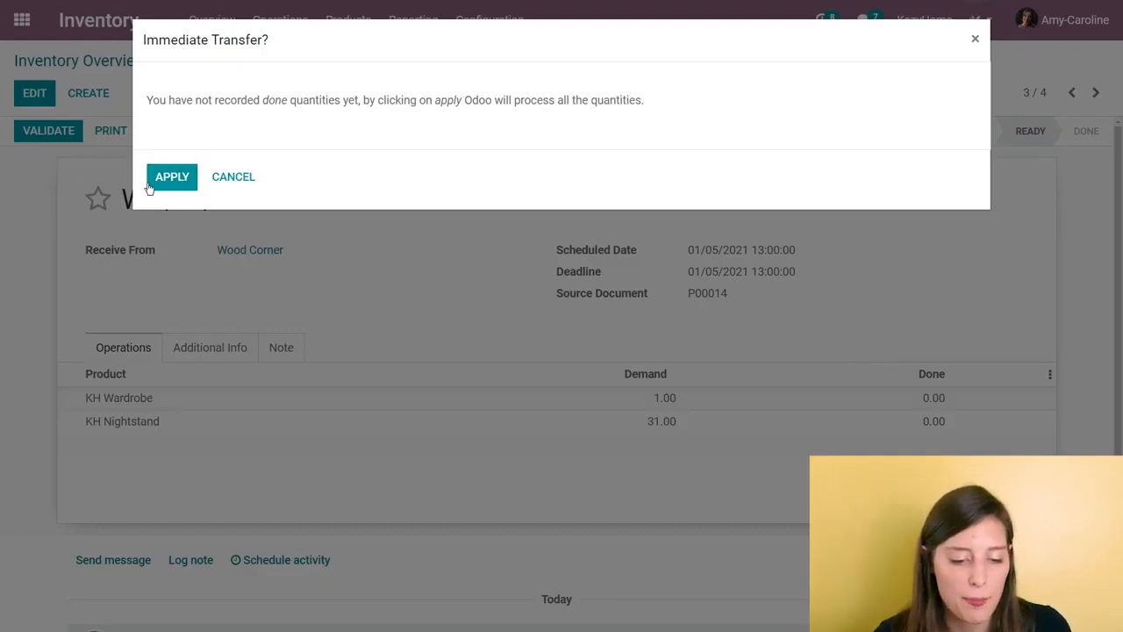
click(163, 180)
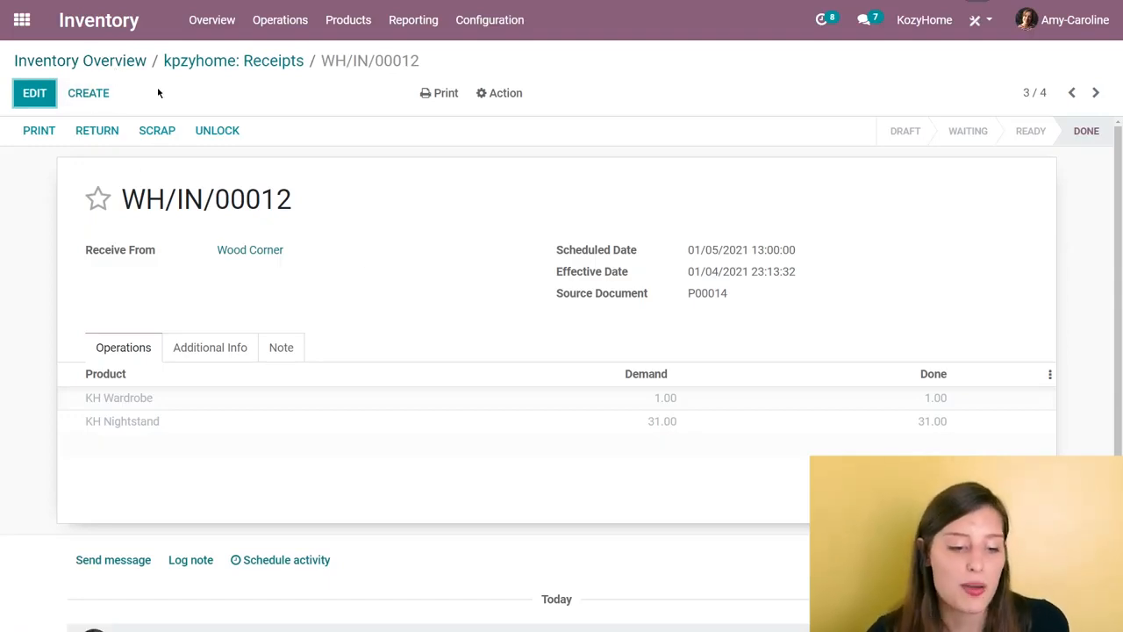
Step: Open the ready delivery order for the newest sales order and validate it, processing all quantities immediately
click(94, 60)
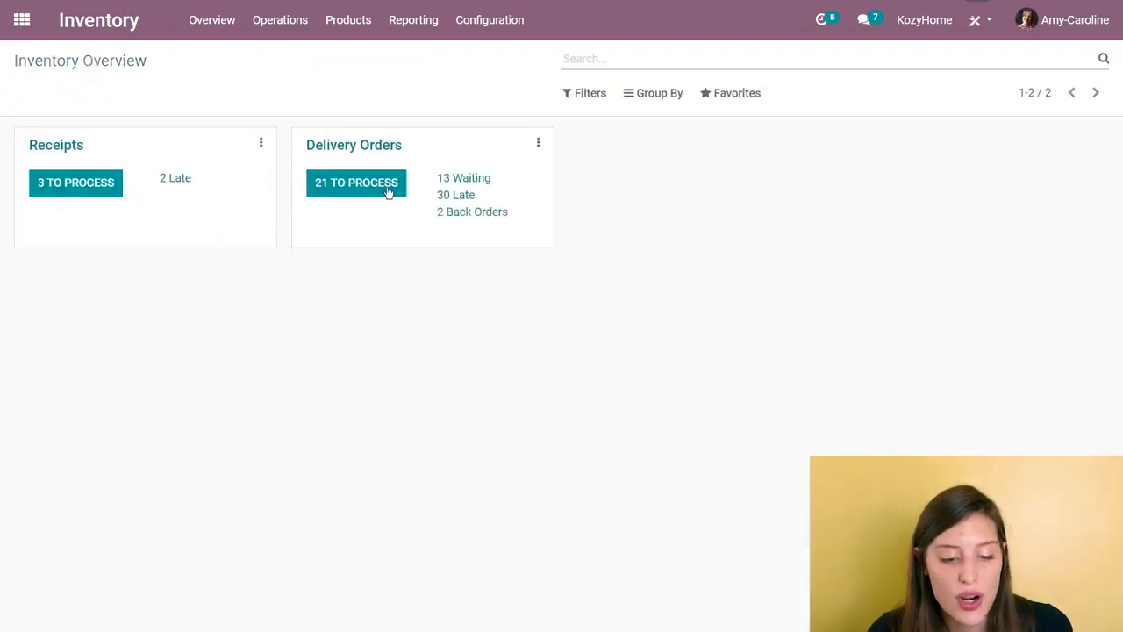
click(379, 186)
scroll(430, 347, down, 3)
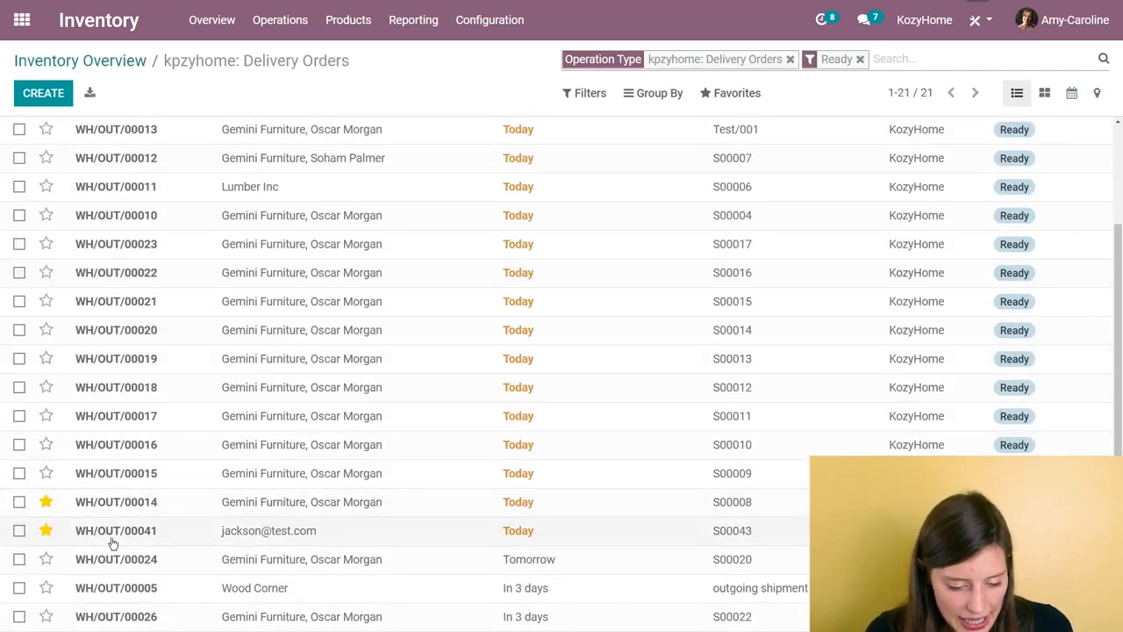
click(377, 547)
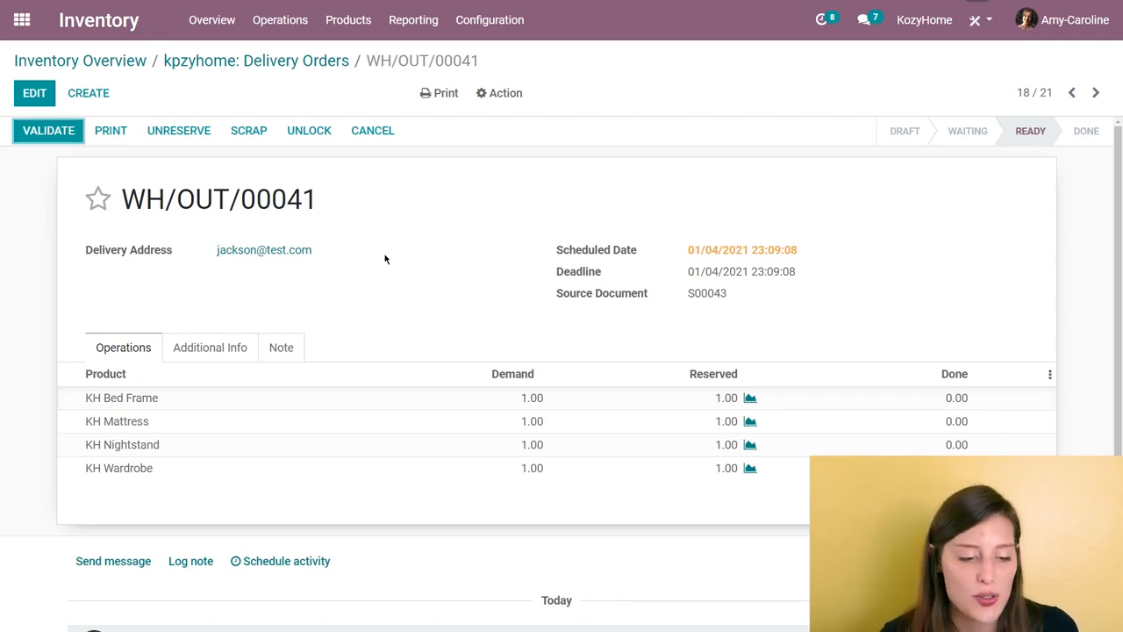
click(43, 130)
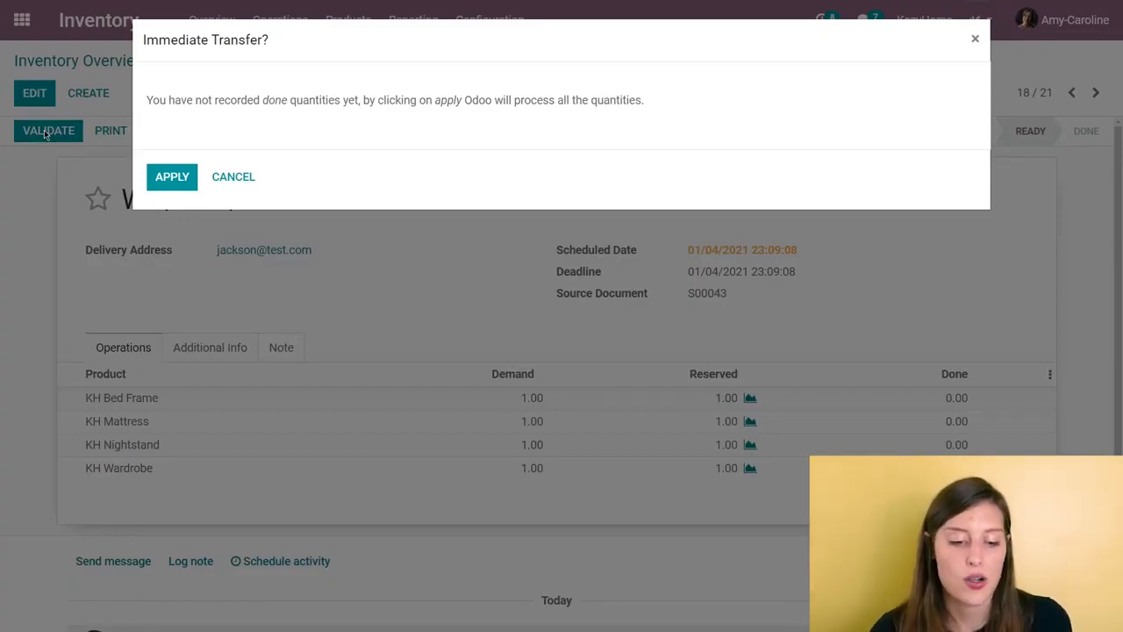
click(188, 180)
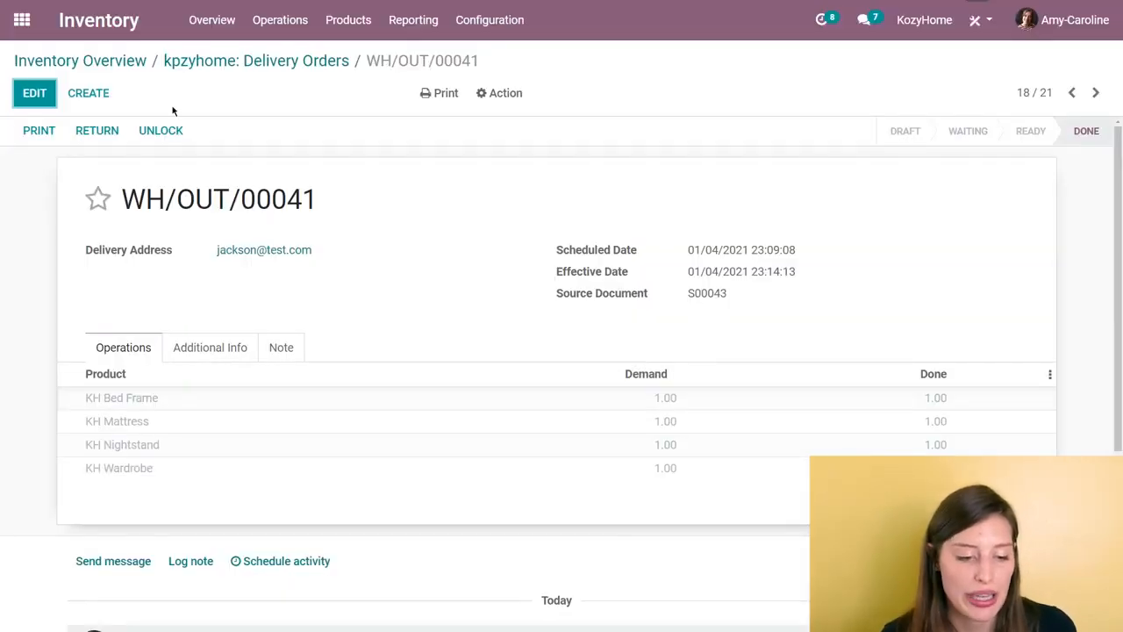
Step: Switch to the Purchase app, create a vendor bill from the received Wood Corner order and confirm the bill
click(20, 17)
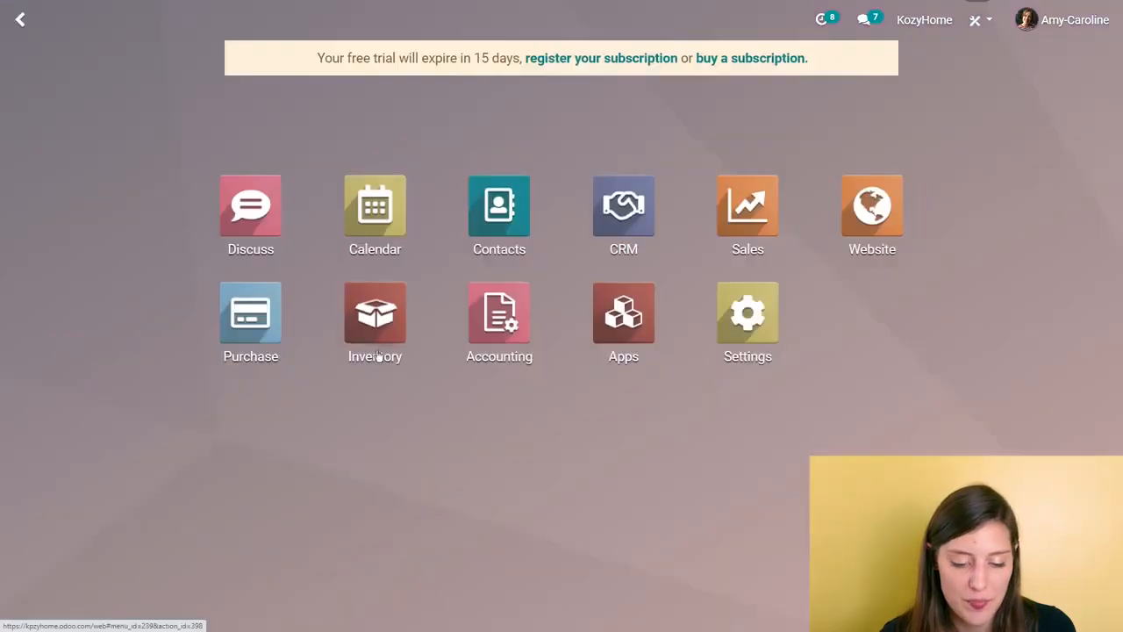
click(276, 329)
click(312, 272)
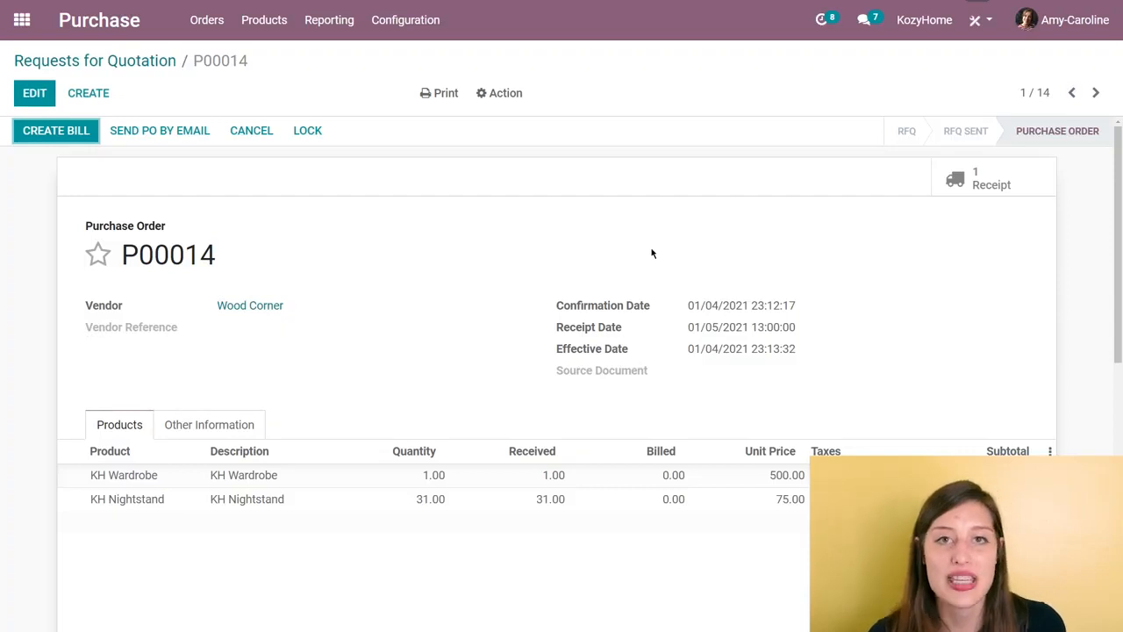
click(75, 133)
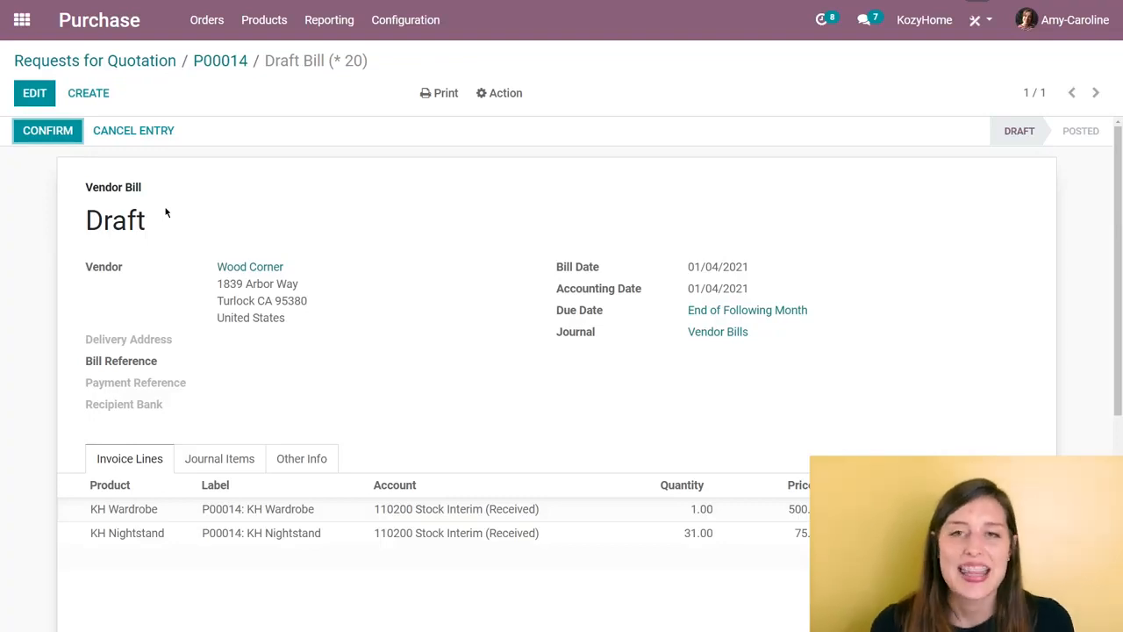
click(49, 138)
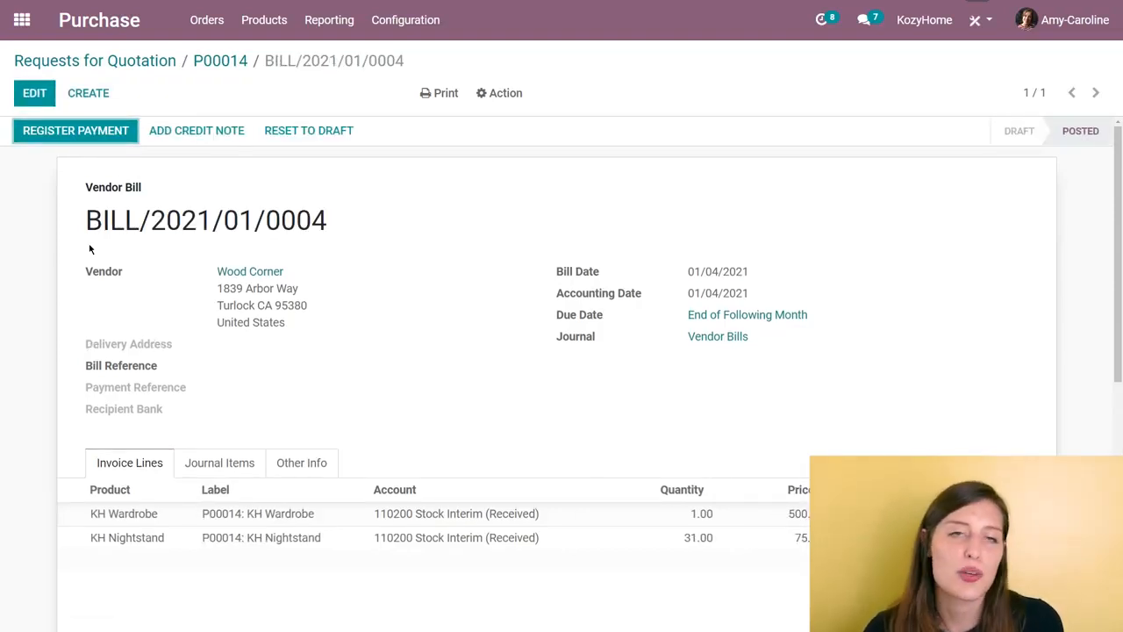
Step: Register the payment of the Wood Corner bill with the Bank journal and the Manual payment method
click(132, 132)
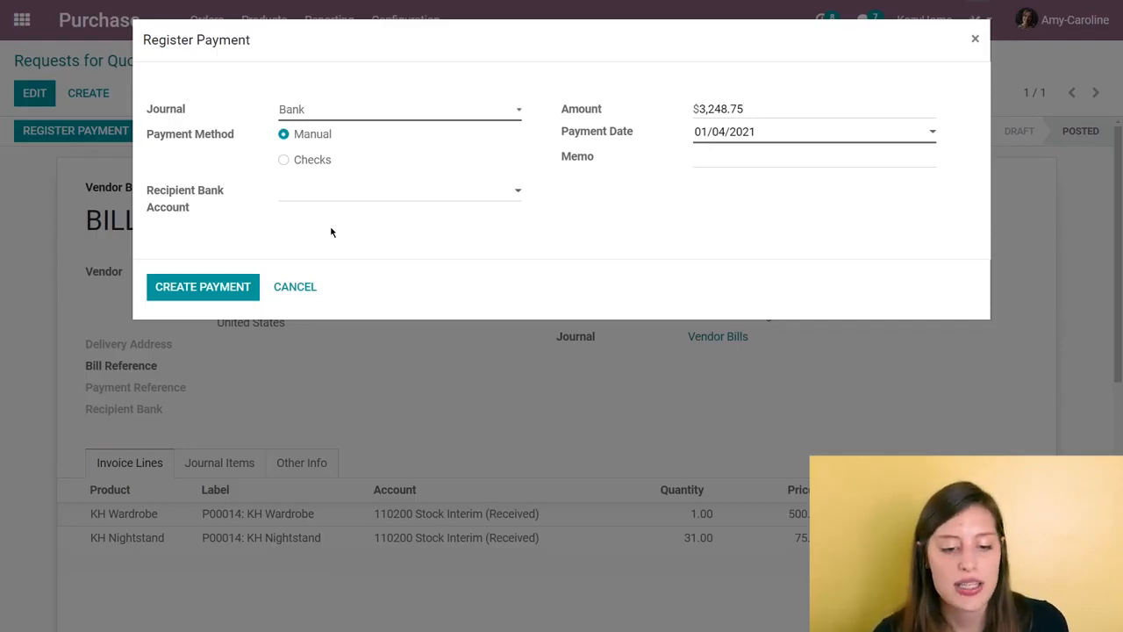
click(211, 288)
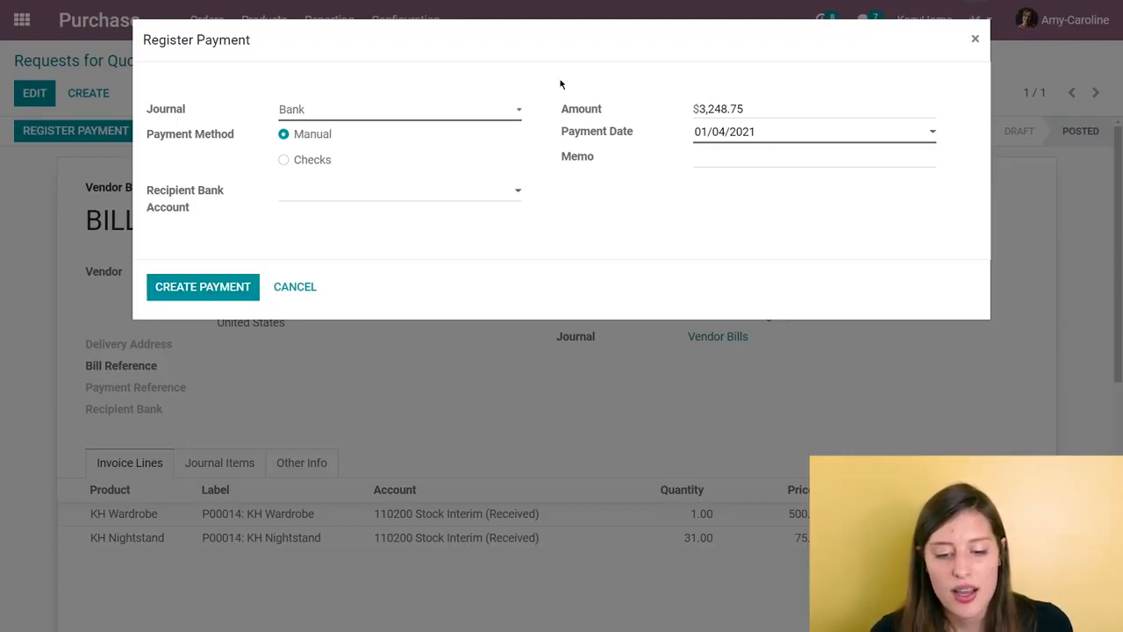
click(158, 291)
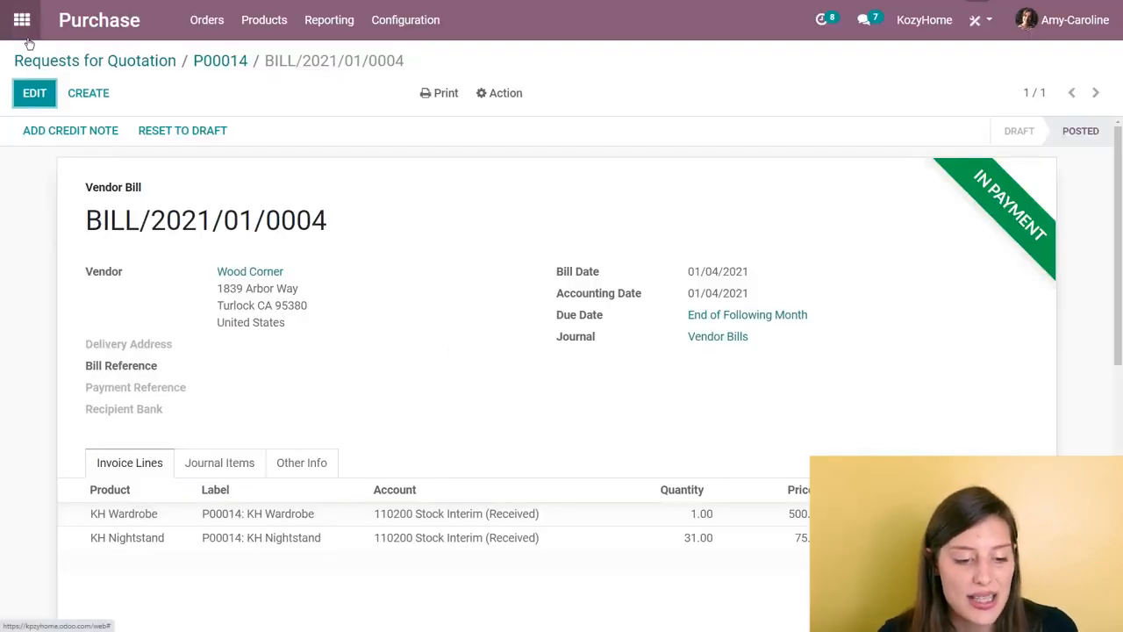
Step: Switch to the Sales app and review the delivered and invoiced quantities on the newest sales order
click(19, 19)
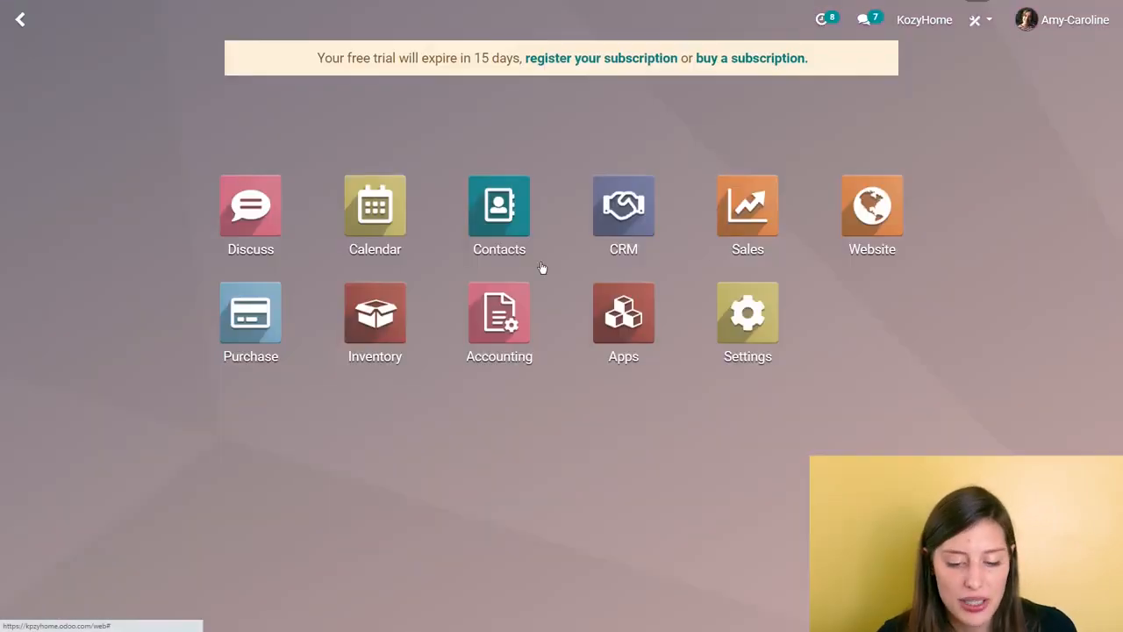
click(784, 228)
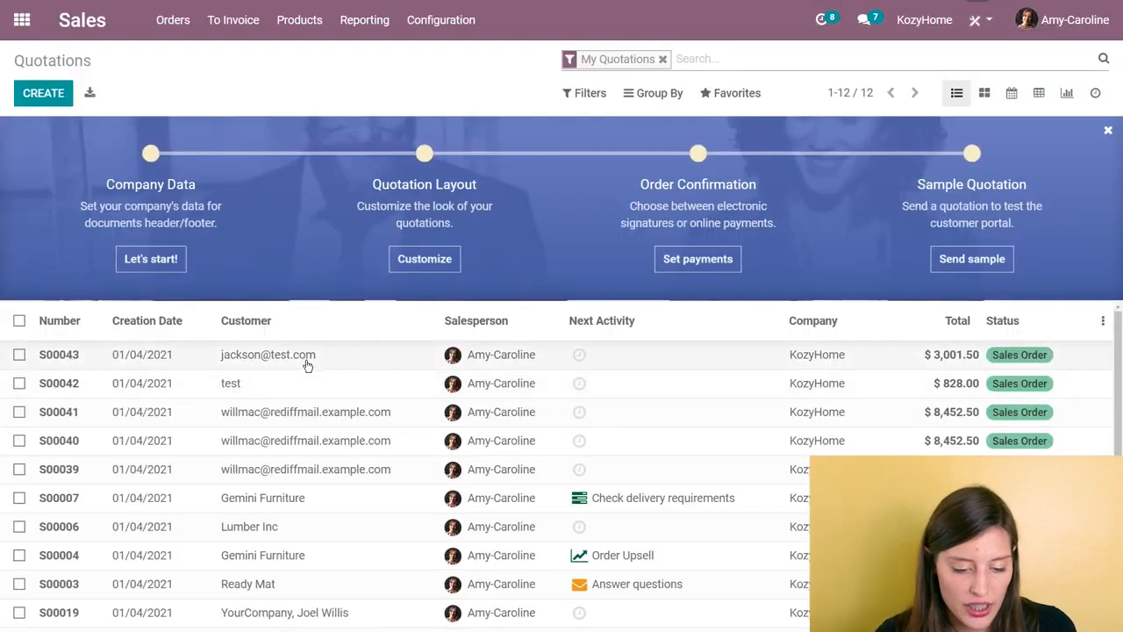
click(307, 359)
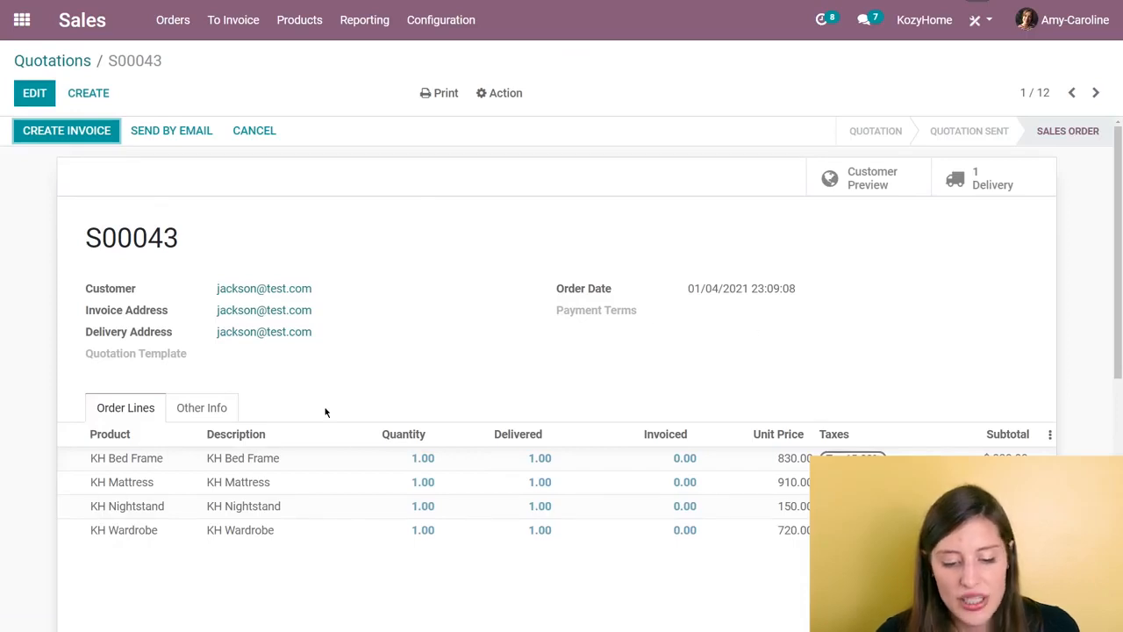
scroll(561, 346, down, 2)
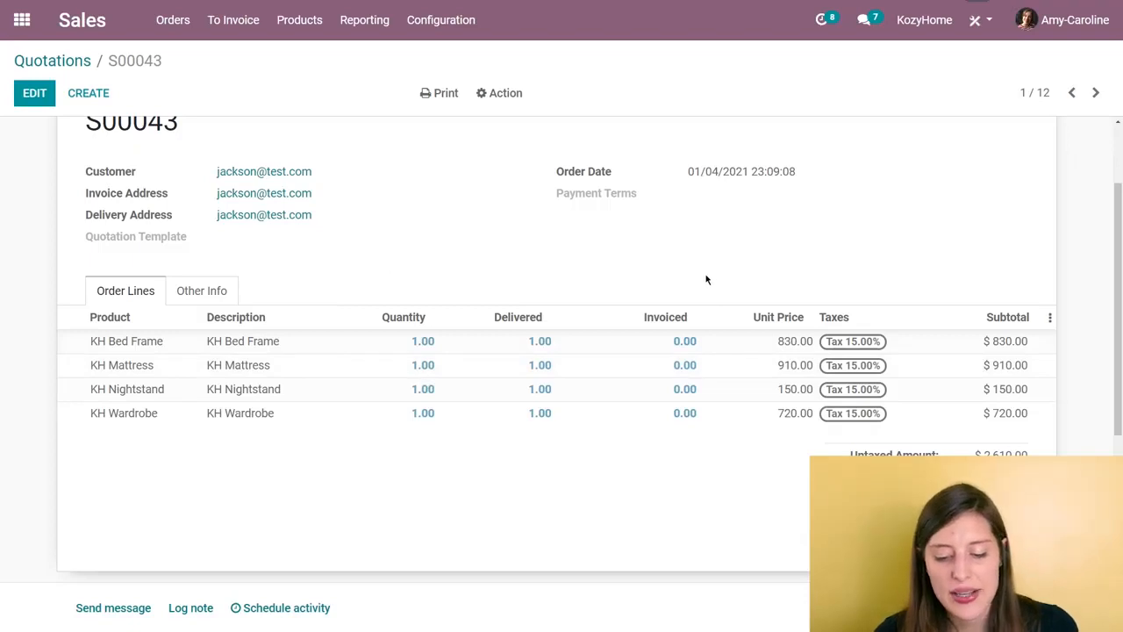
scroll(694, 285, up, 2)
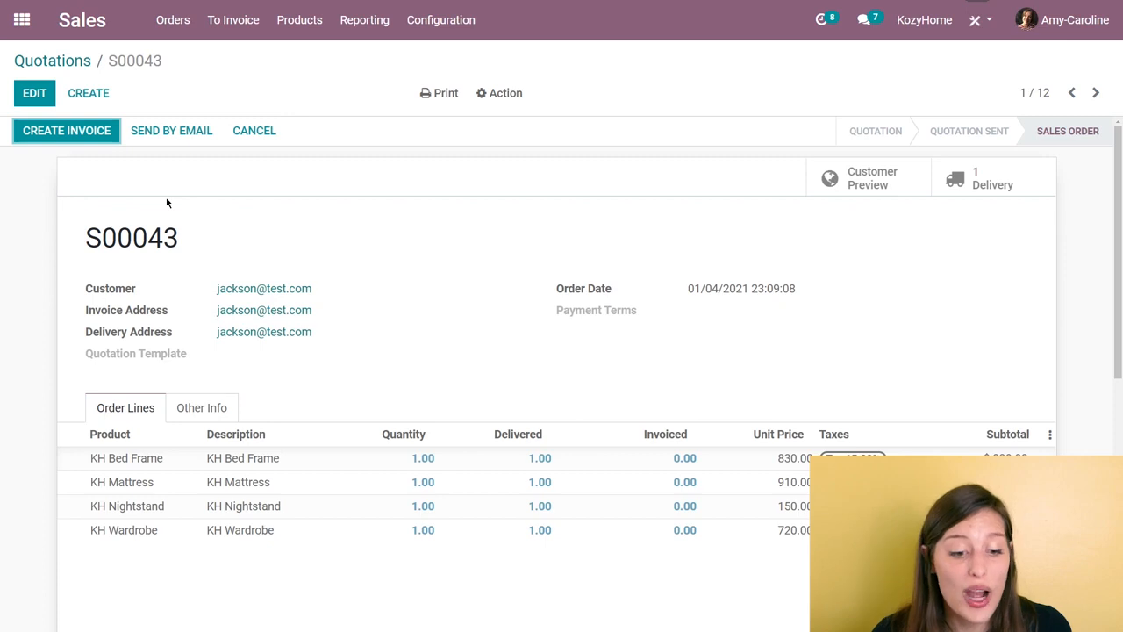
Step: Create draft invoices for all the orders to invoice in one batch and view them
click(237, 26)
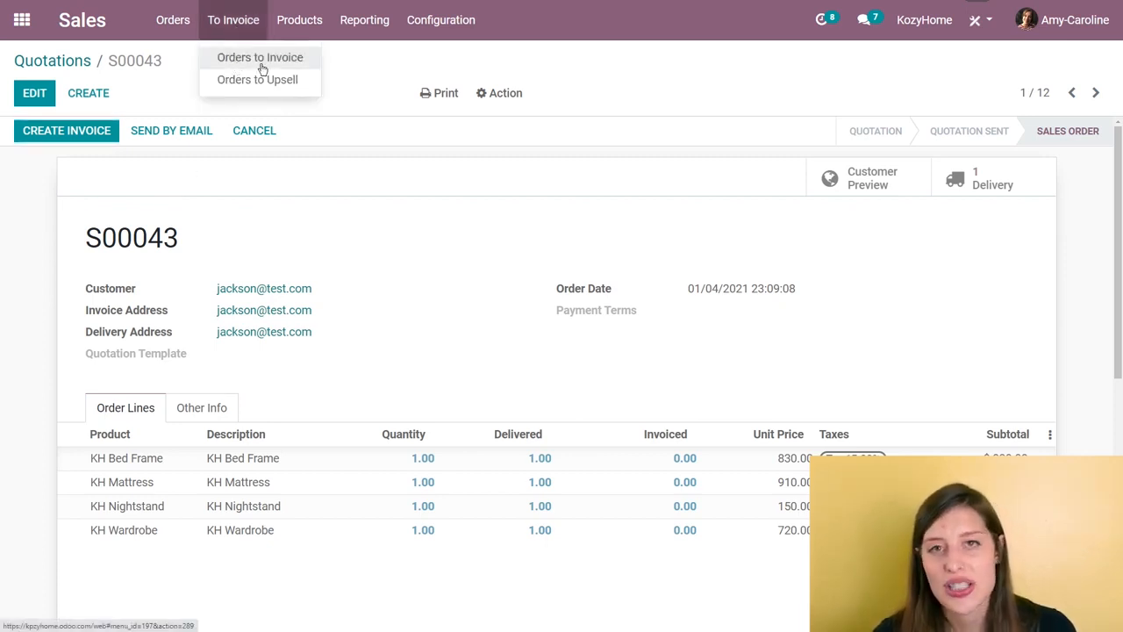
click(260, 68)
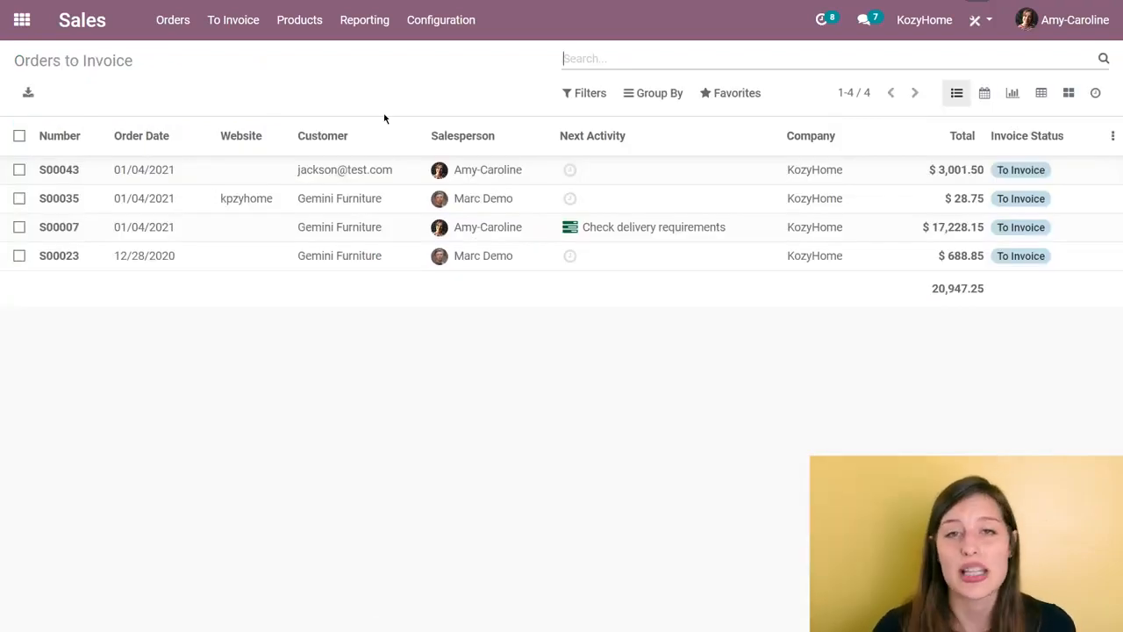
click(19, 136)
click(516, 100)
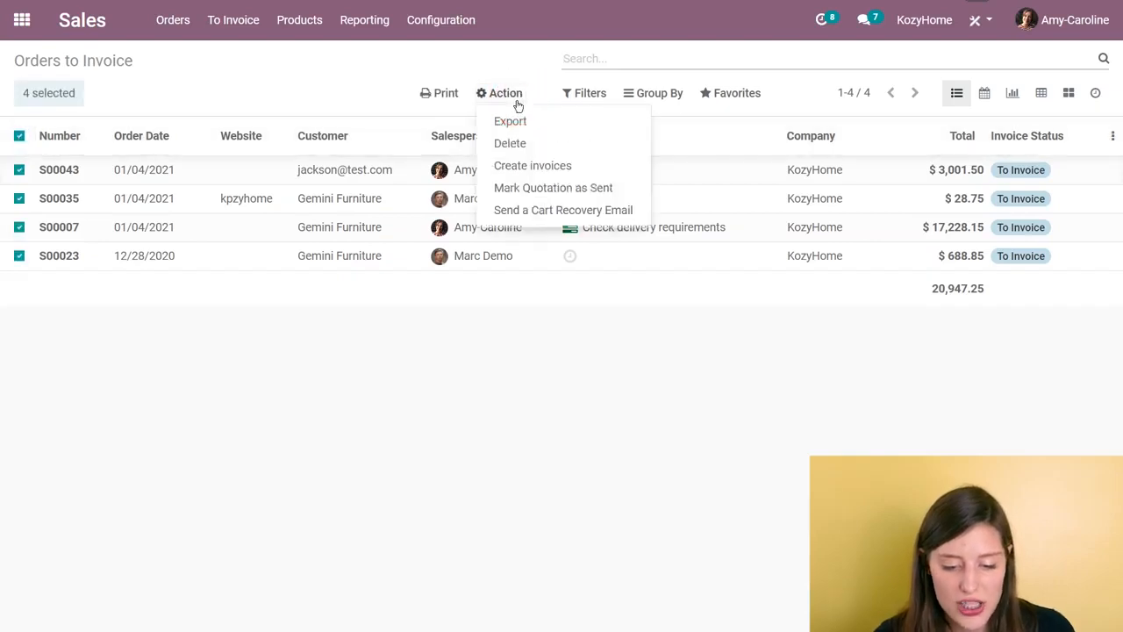
click(546, 167)
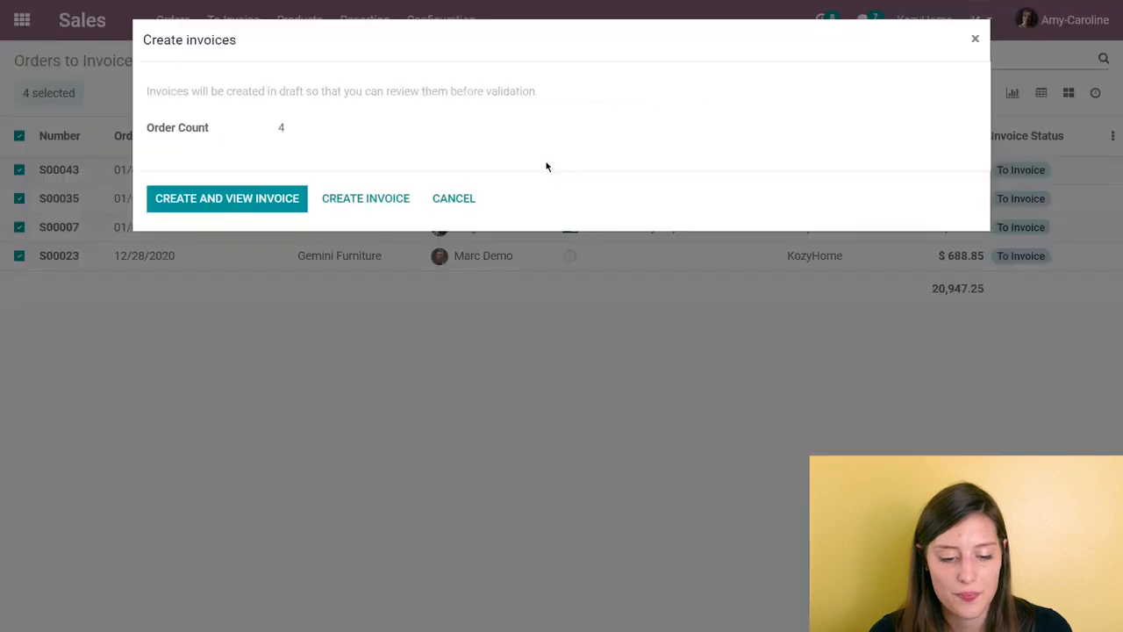
click(230, 203)
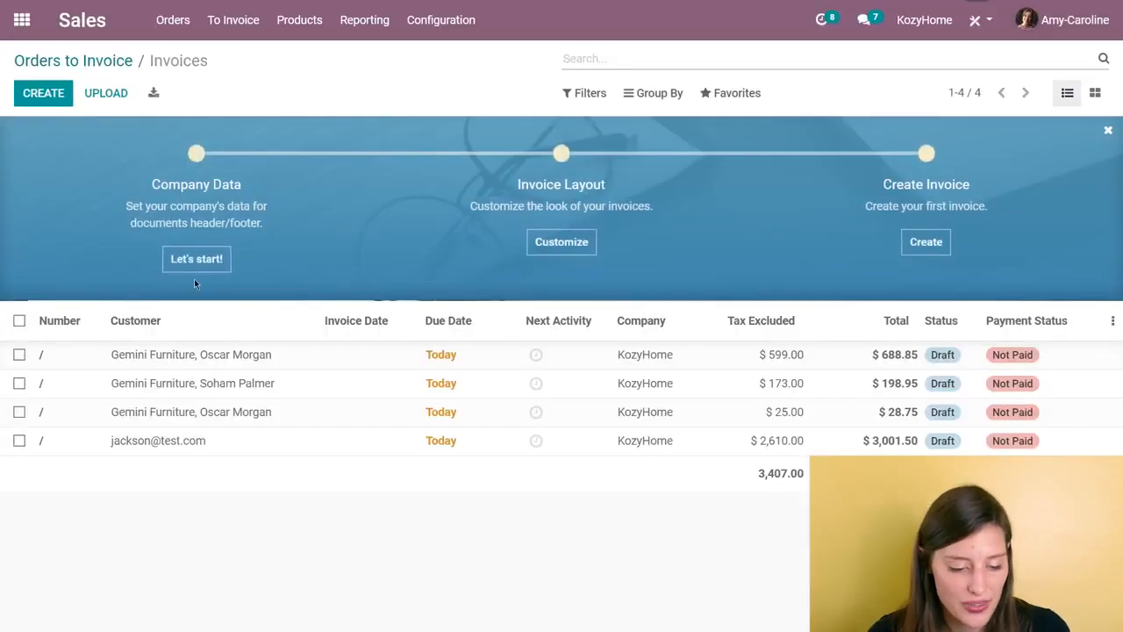
Step: Open the $3,001.50 draft customer invoice for the KH bedroom furniture and confirm it
click(202, 448)
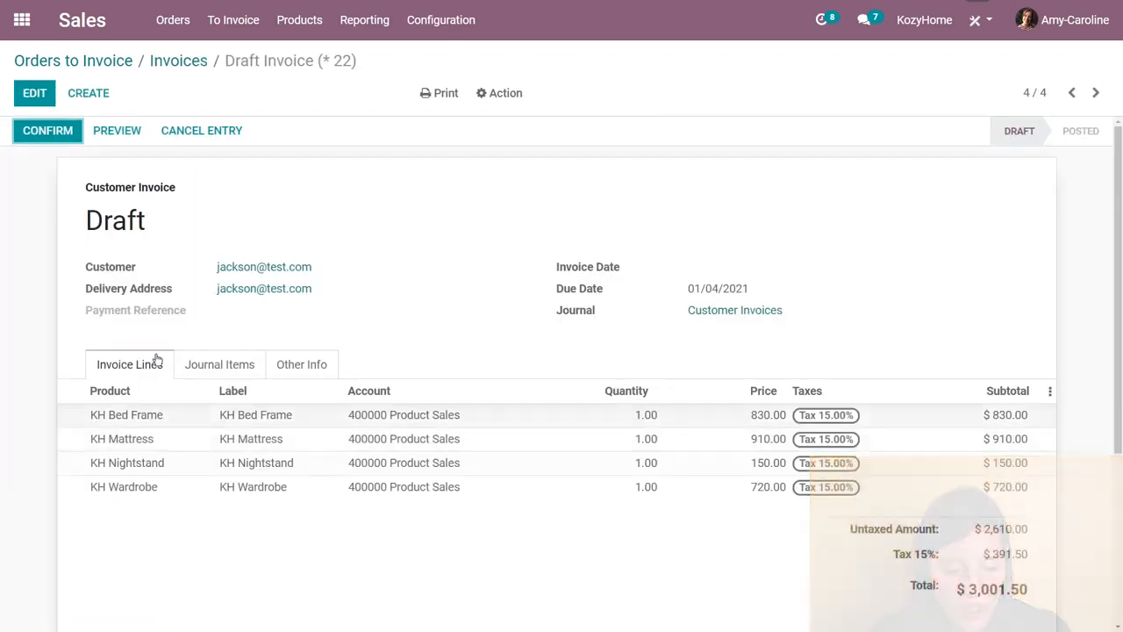
click(69, 142)
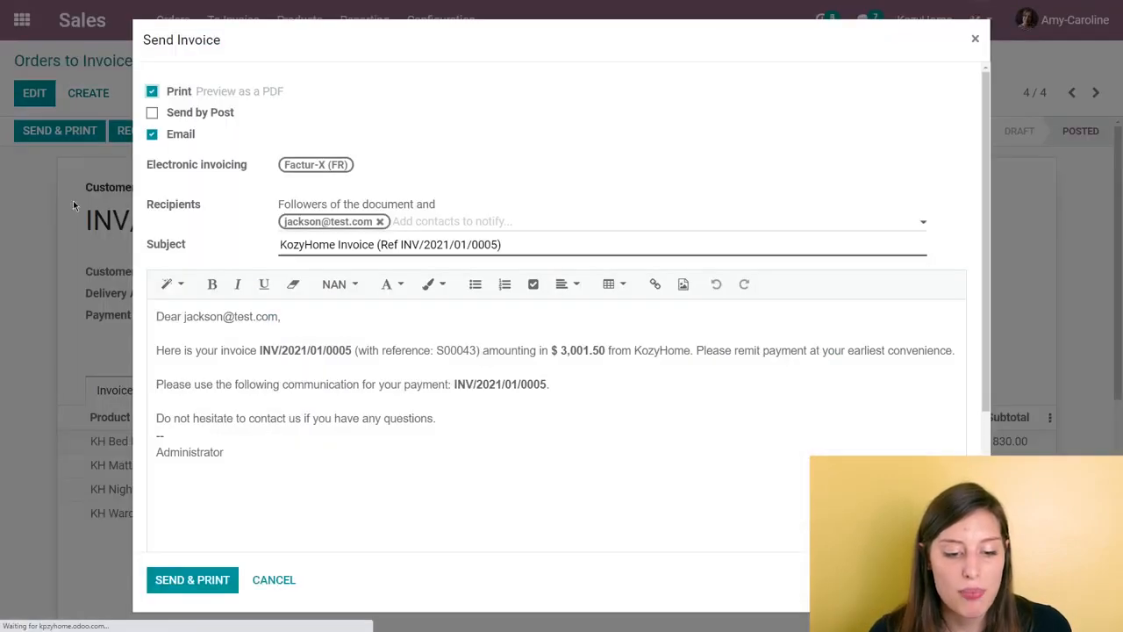
Step: Send the customer invoice by email only, without printing or posting it, and register its payment with the Bank journal
click(154, 114)
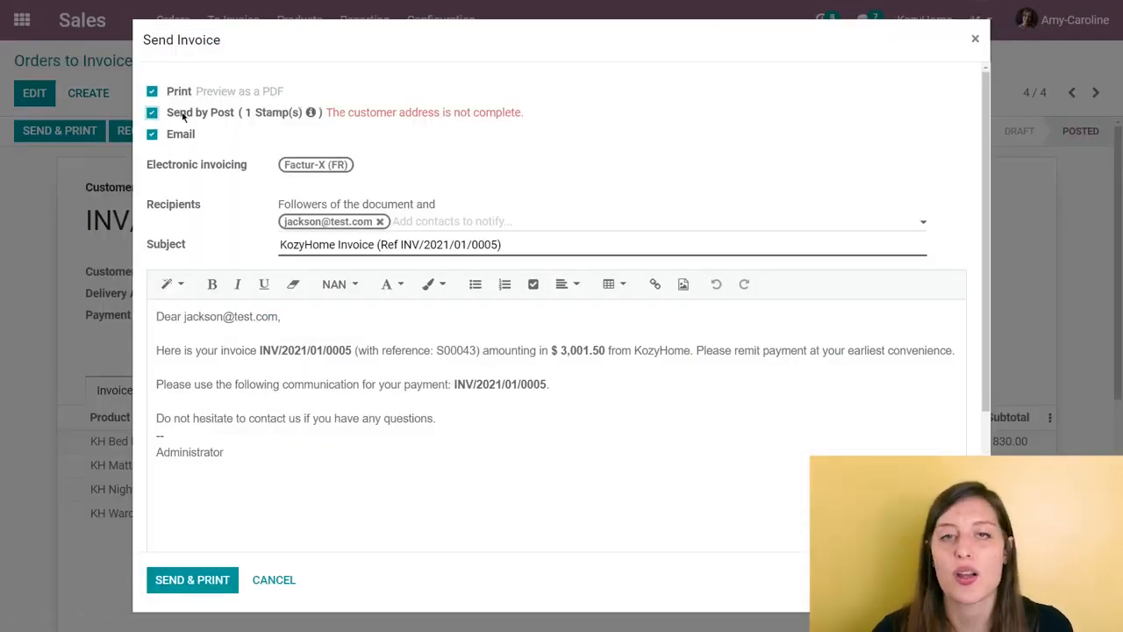
mouse_move(183, 117)
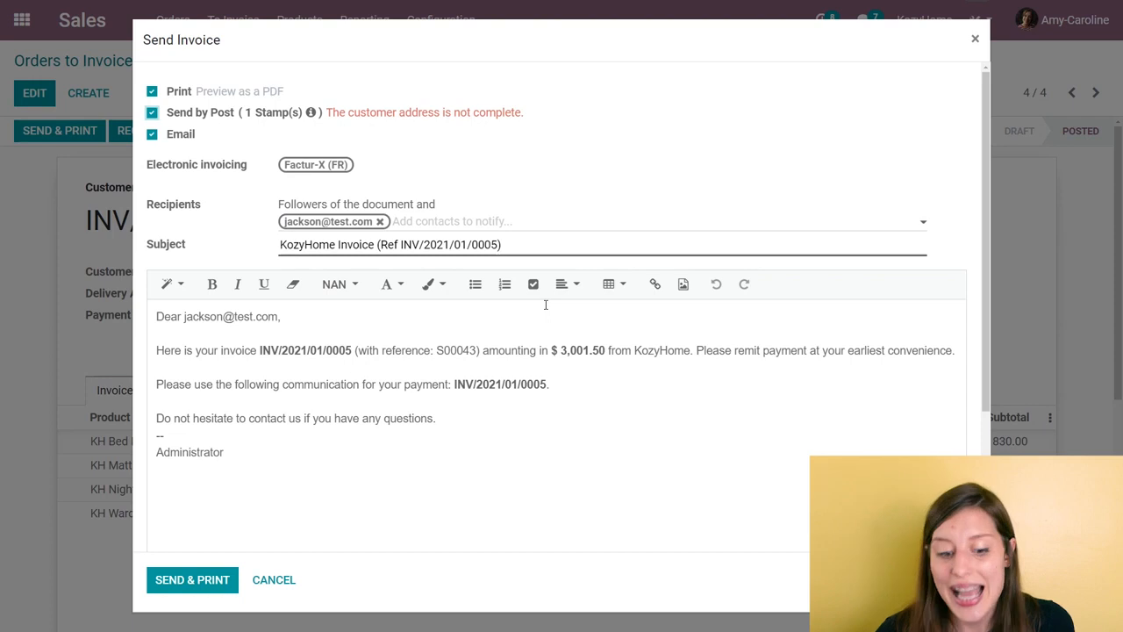
click(151, 112)
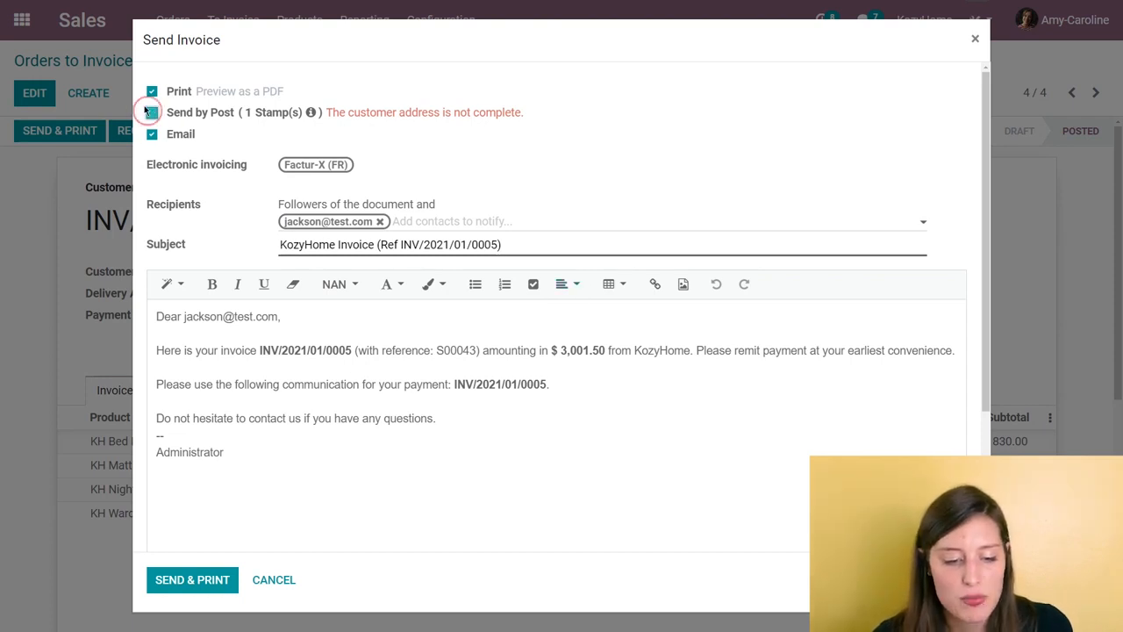
click(152, 91)
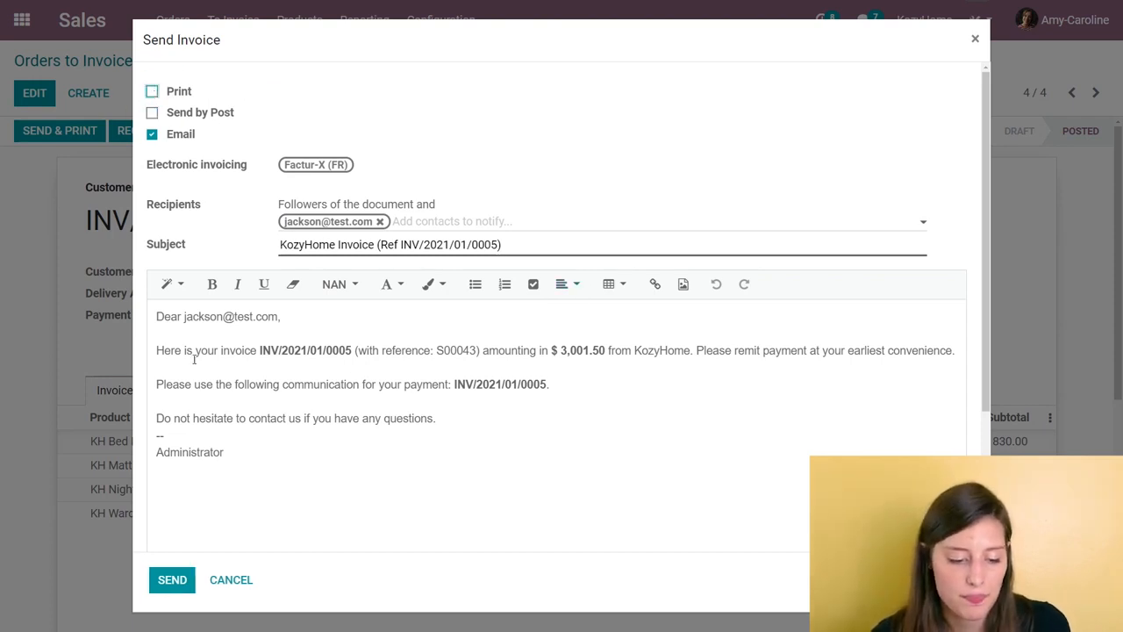
click(189, 579)
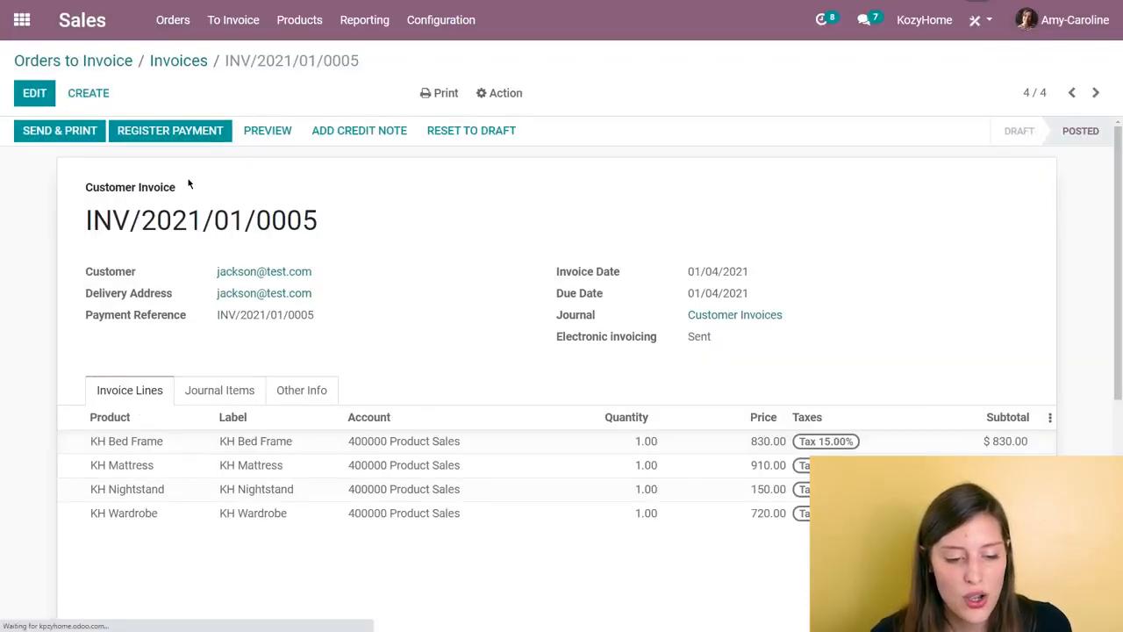
click(176, 135)
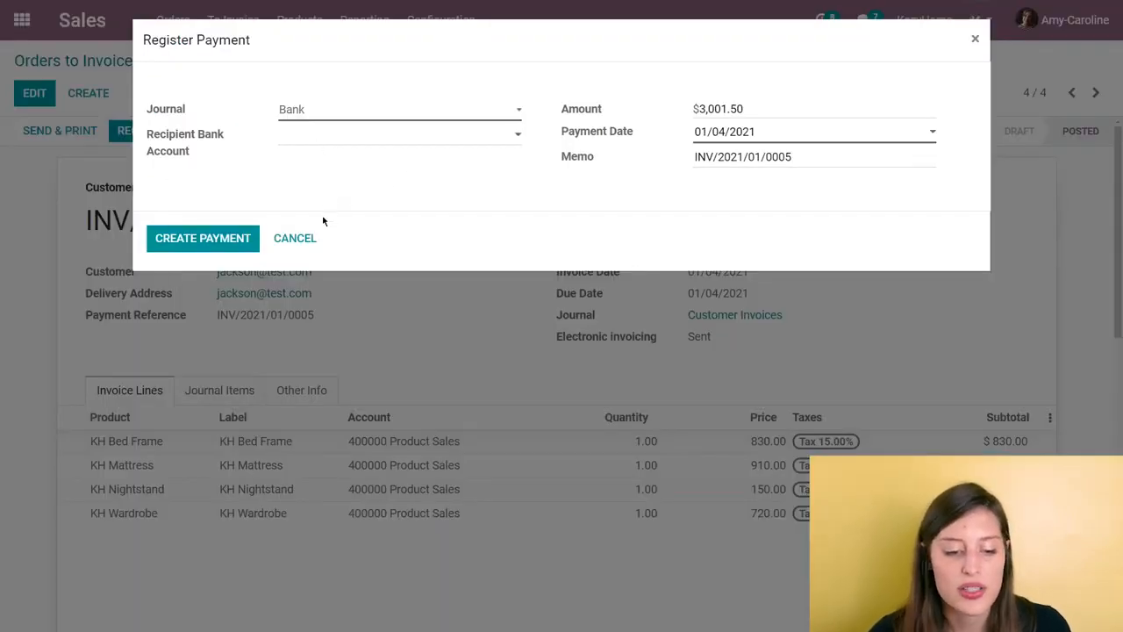
click(244, 242)
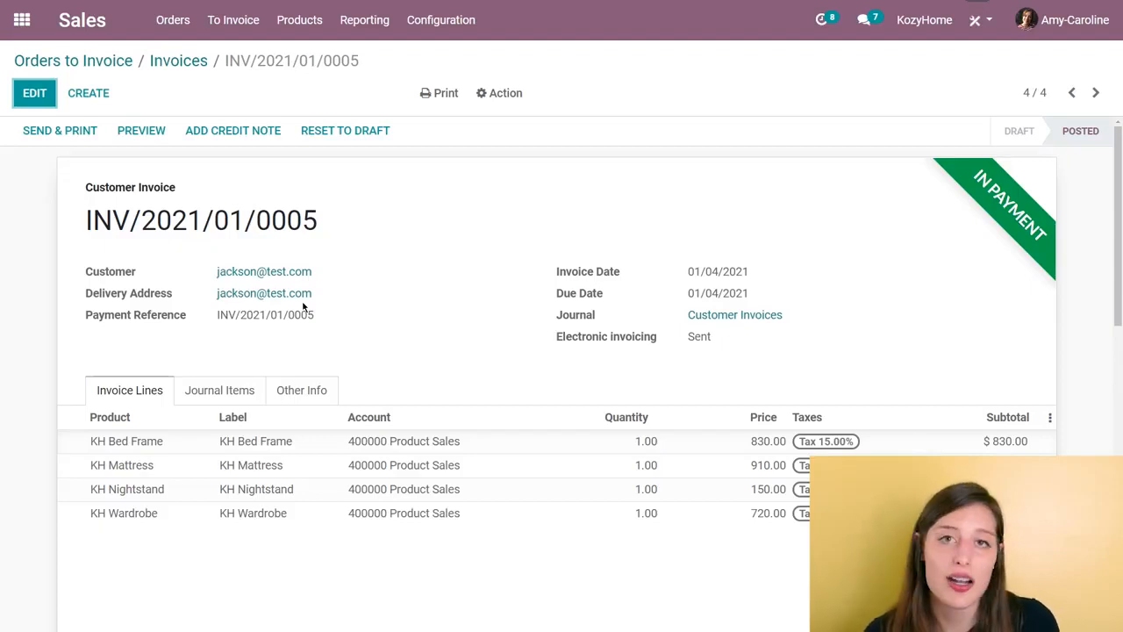
Step: Switch to the Accounting app and look through the bank institutions available for connection and the configuration options
click(22, 20)
click(518, 323)
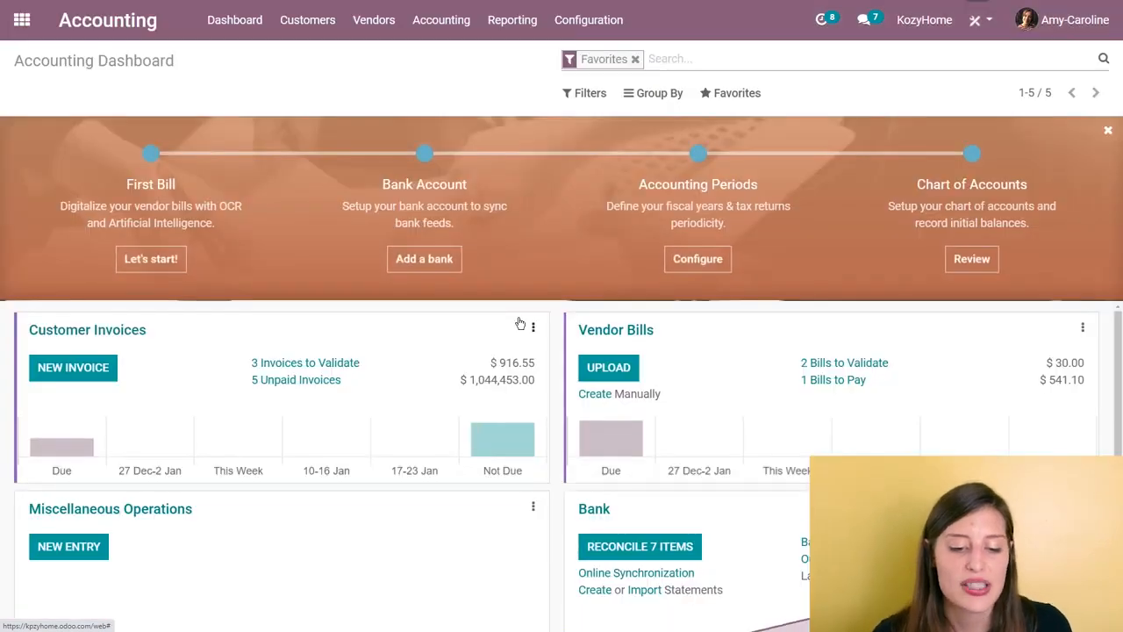
click(443, 259)
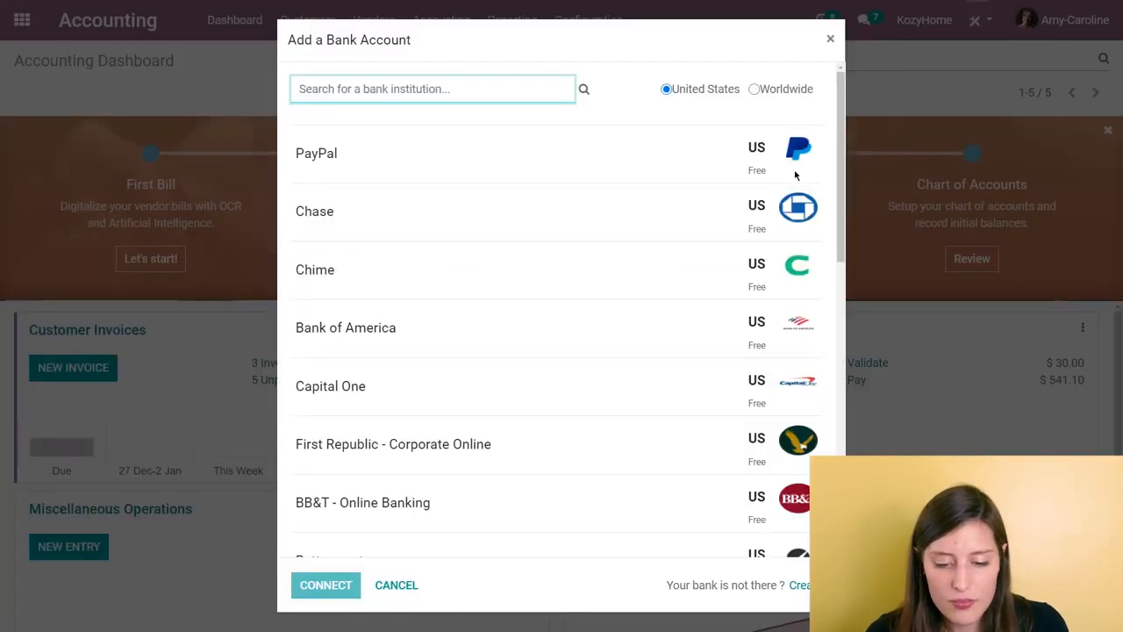
click(830, 38)
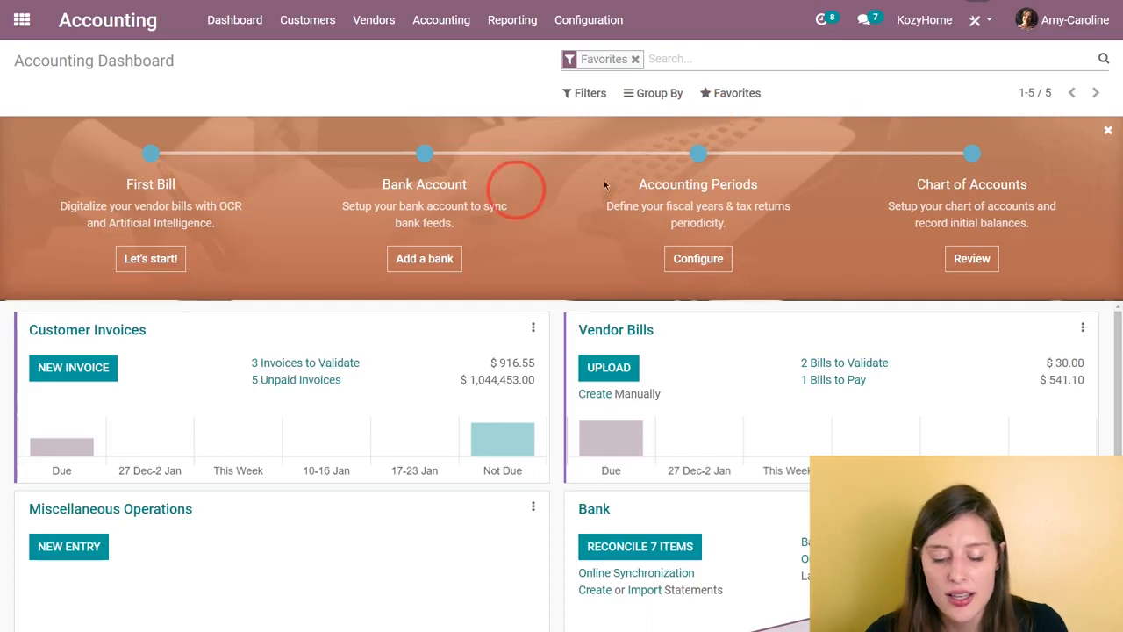
click(614, 27)
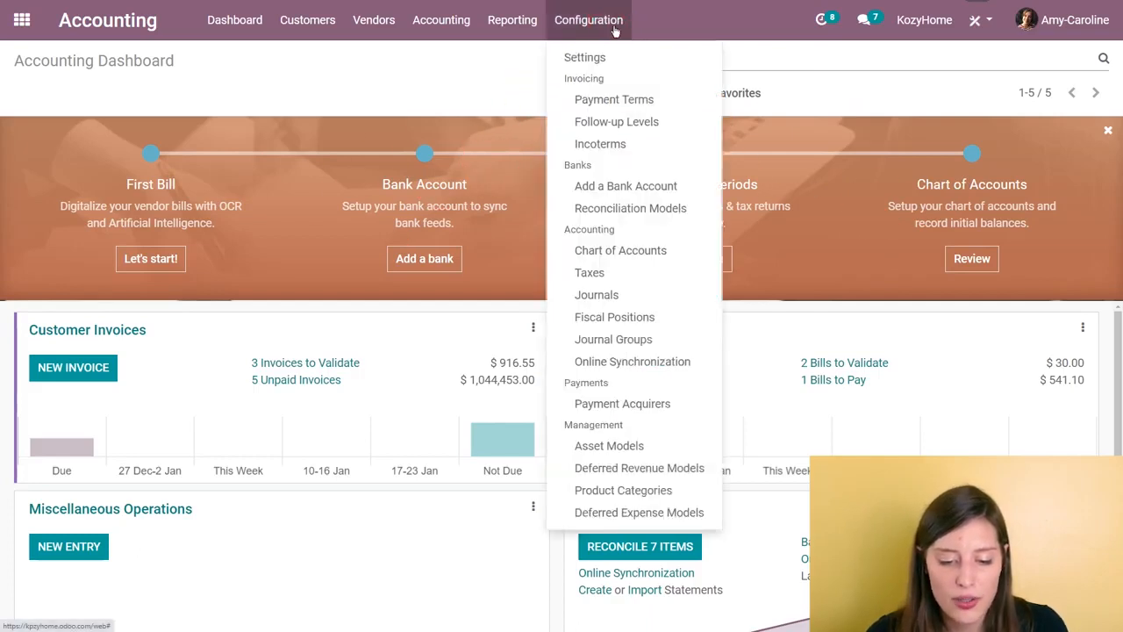
click(393, 76)
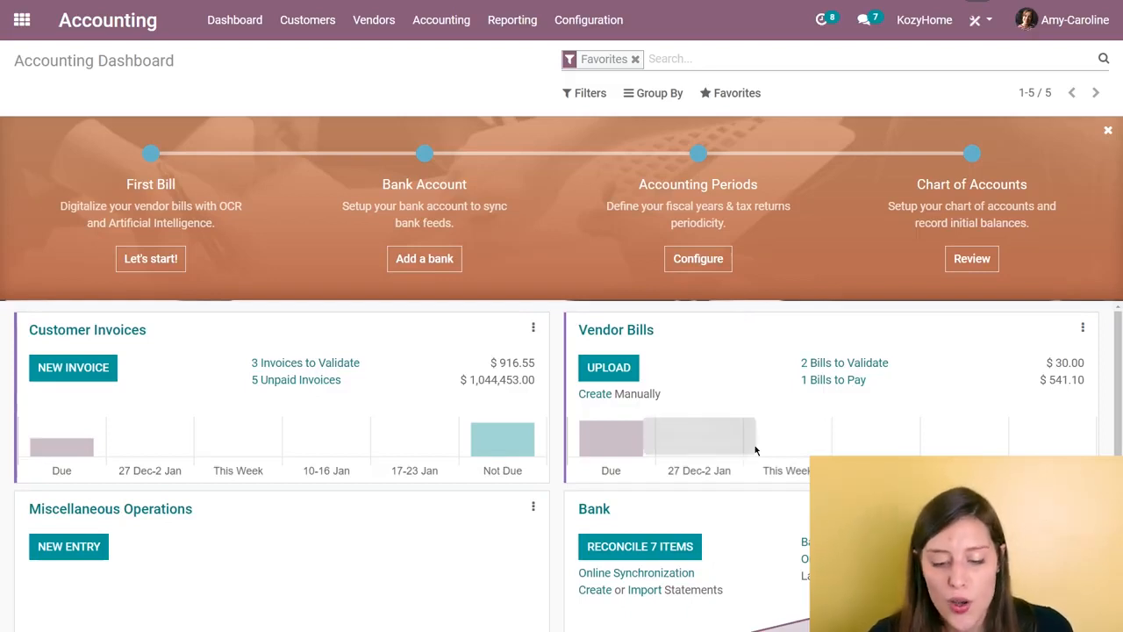
Step: Open the Bank journal's reconciliation view from the accounting dashboard and review the bank statement lines and their matching entries
scroll(742, 469, down, 3)
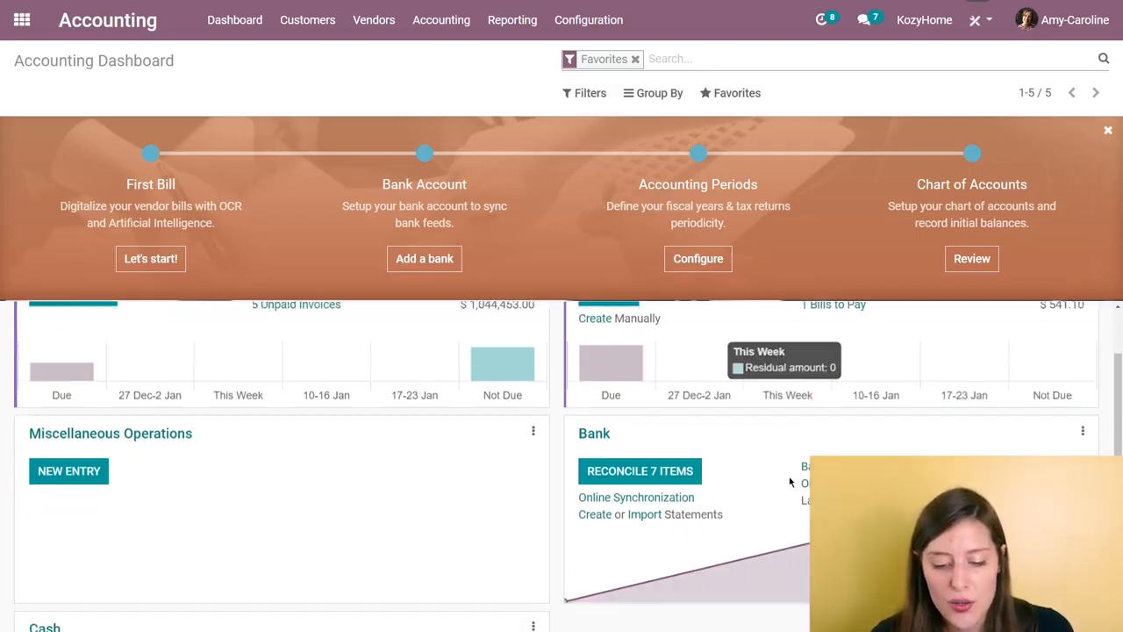
click(672, 434)
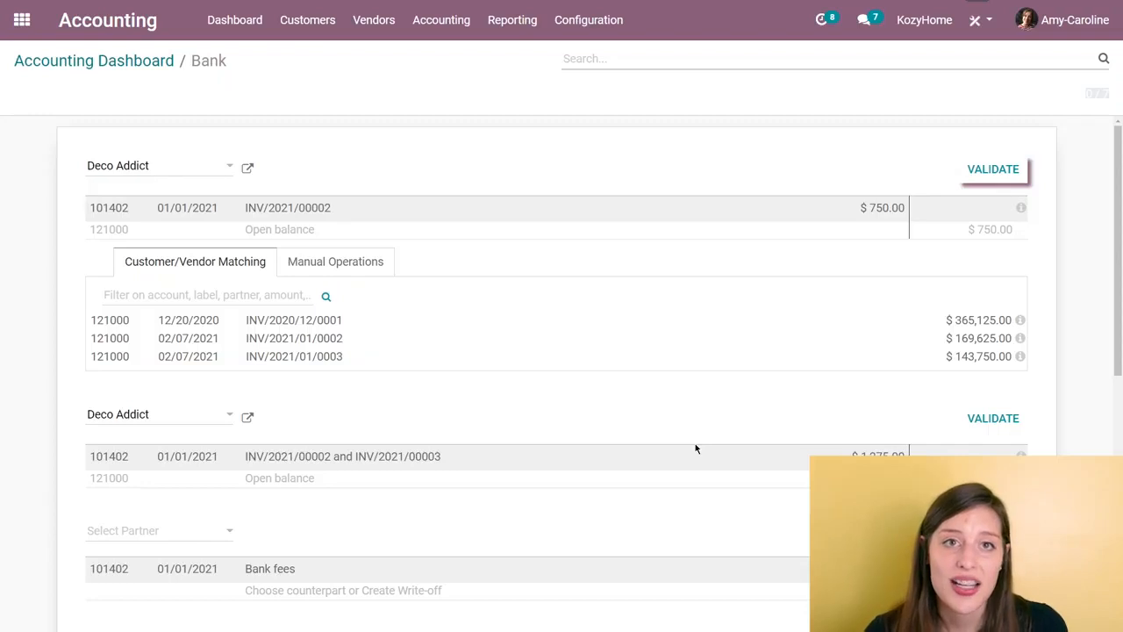
scroll(599, 359, down, 2)
scroll(577, 390, up, 2)
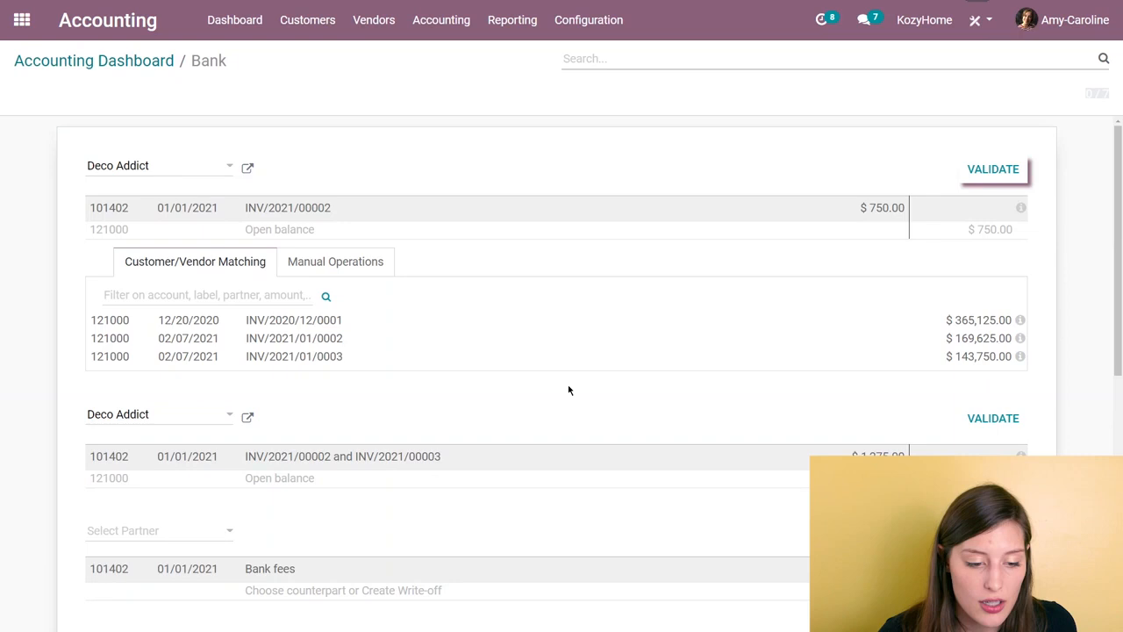
Step: Switch to the Sales app and search all products for "kh", without the Can be Sold filter
click(14, 23)
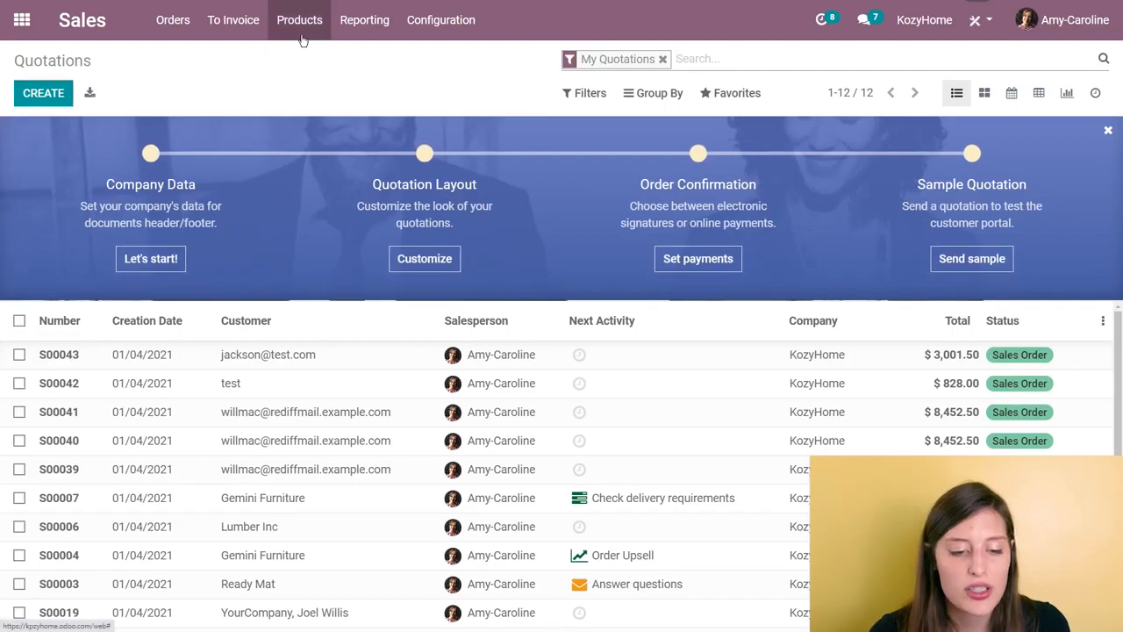
click(303, 37)
click(318, 61)
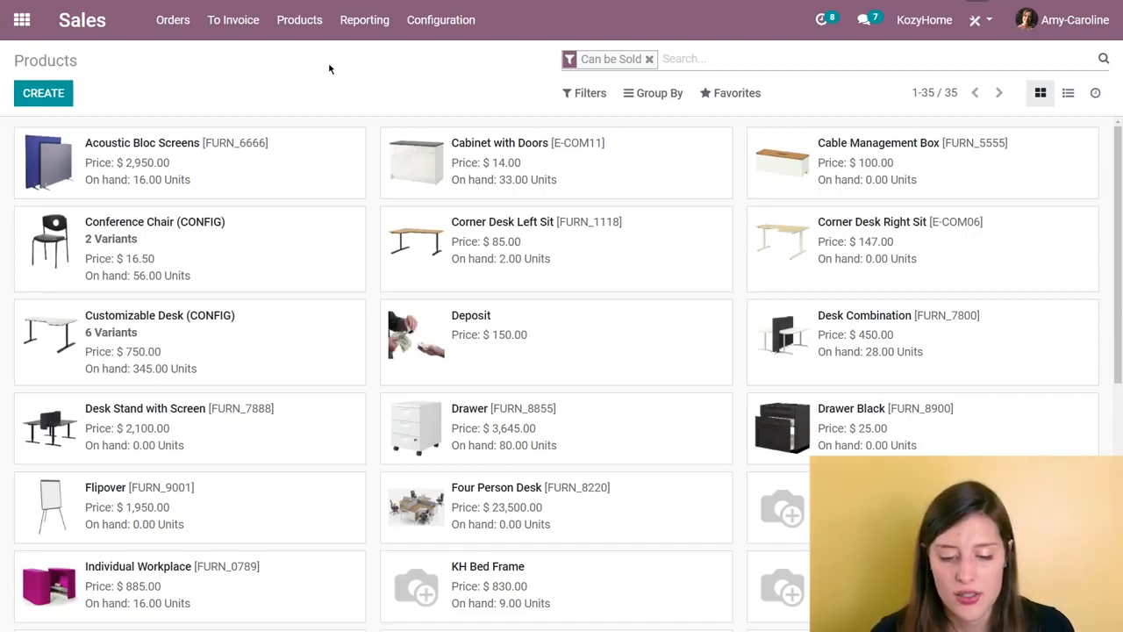
key(BackSpace)
text(kh)
key(Return)
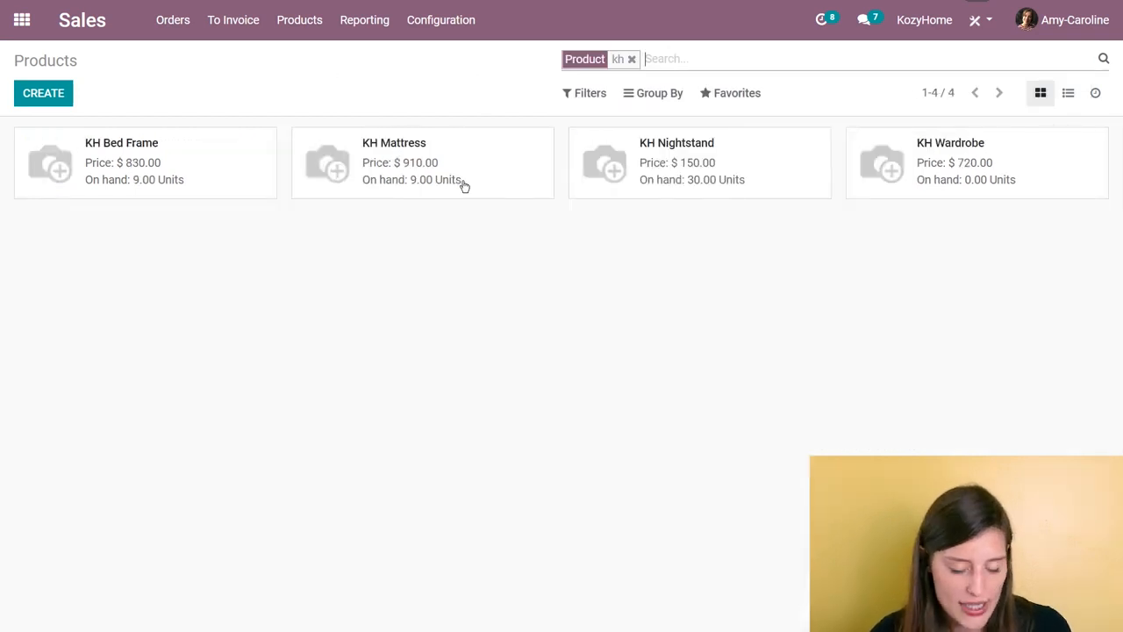
Step: Open the KH Wardrobe product for editing and examine its general information and the available product types
click(953, 192)
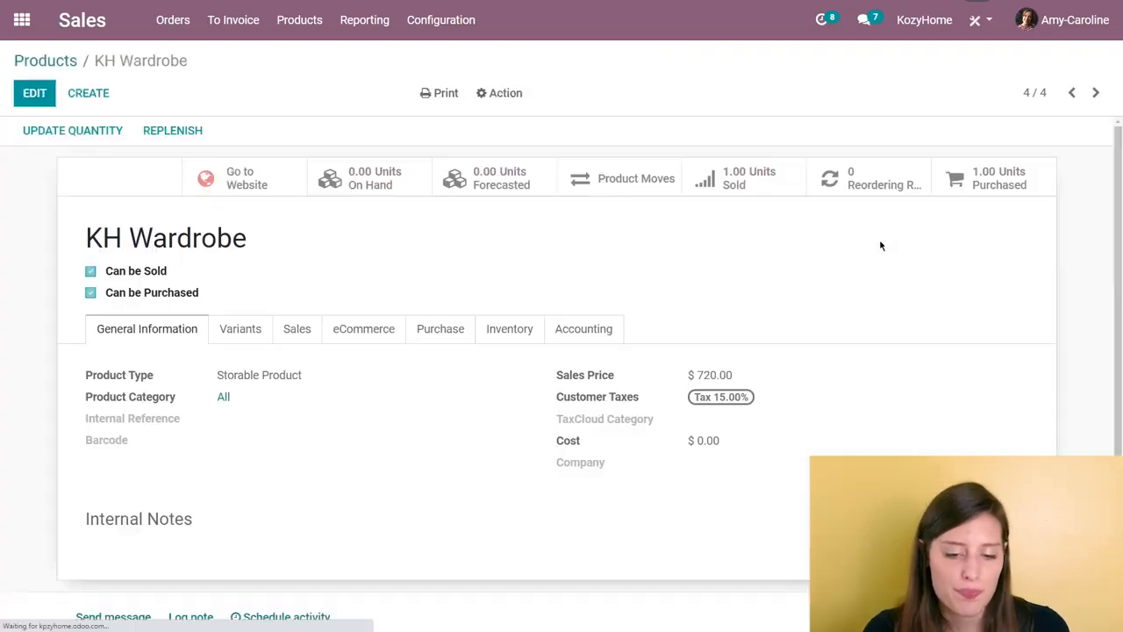
click(34, 93)
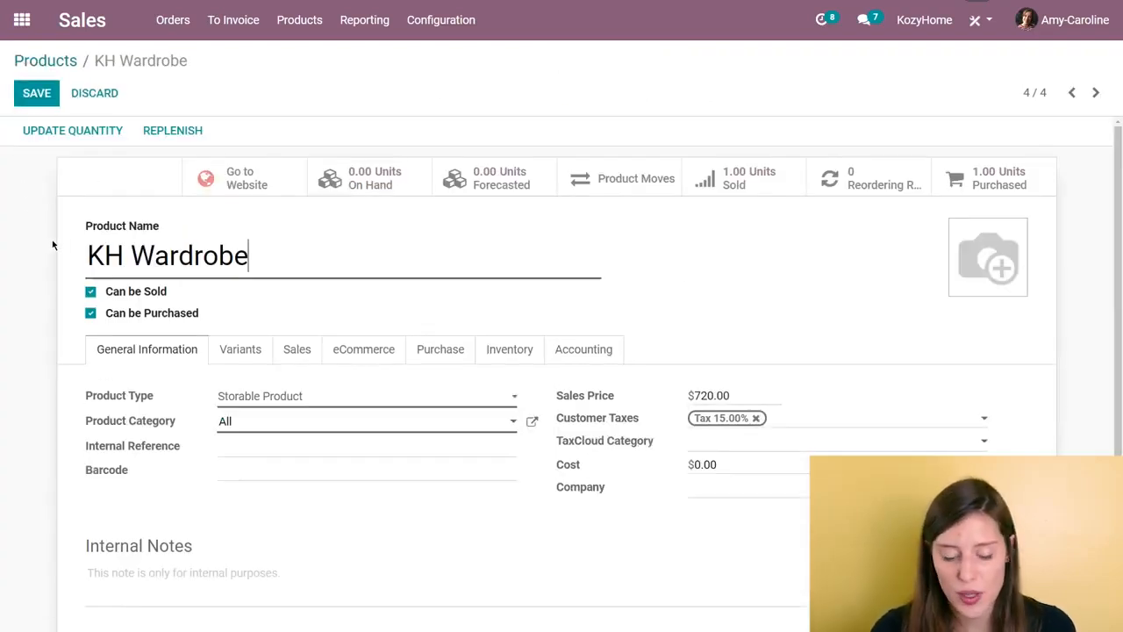
scroll(376, 328, down, 1)
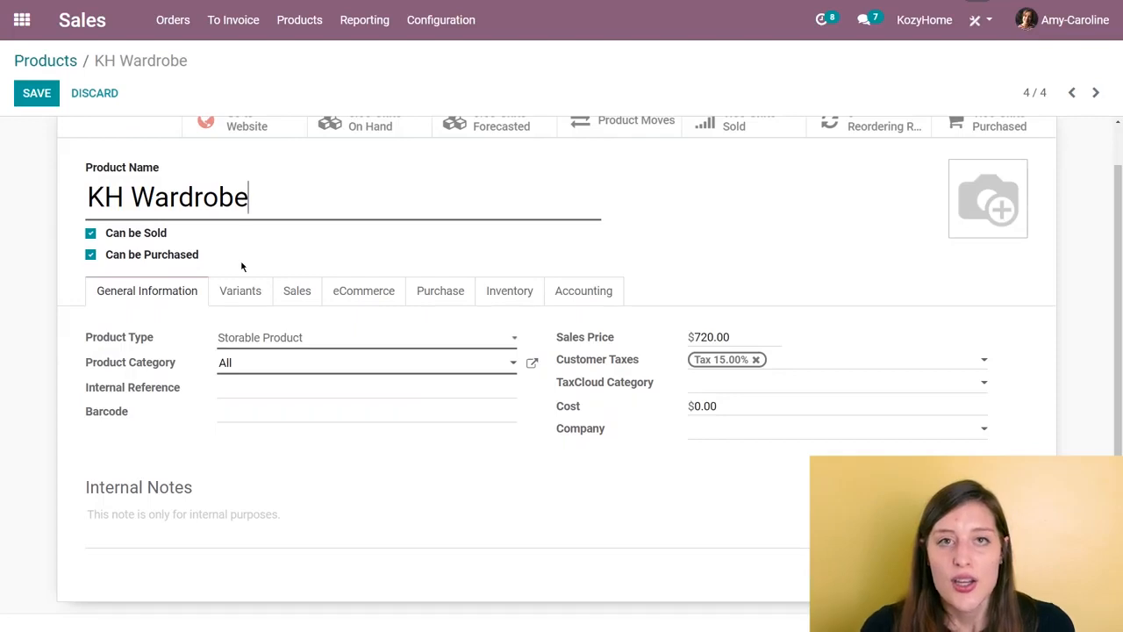
click(348, 347)
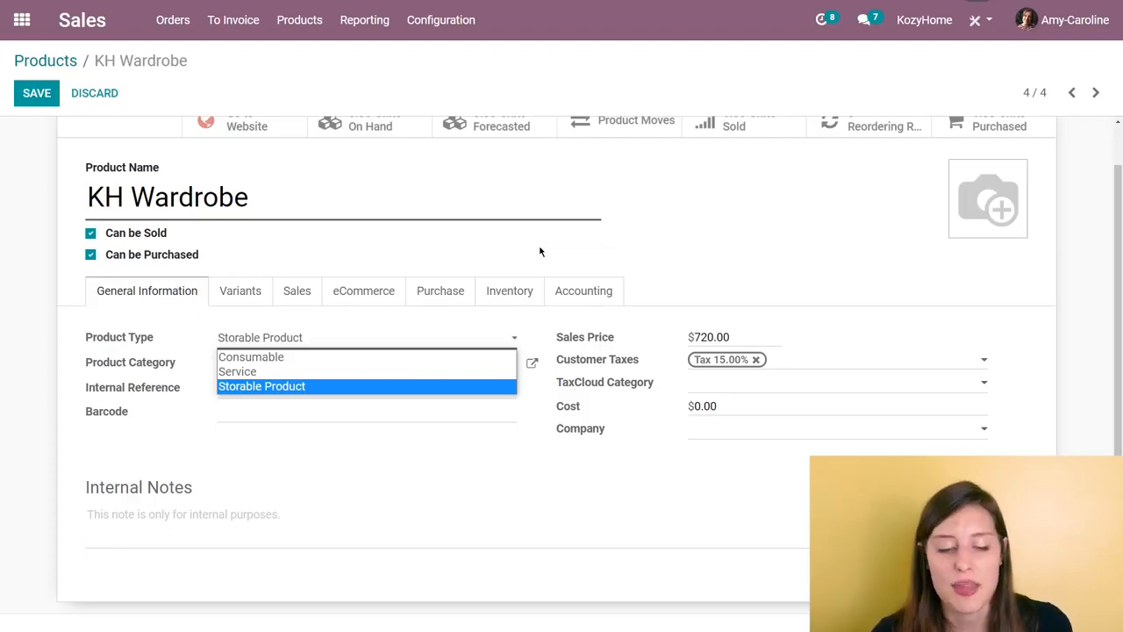
click(690, 217)
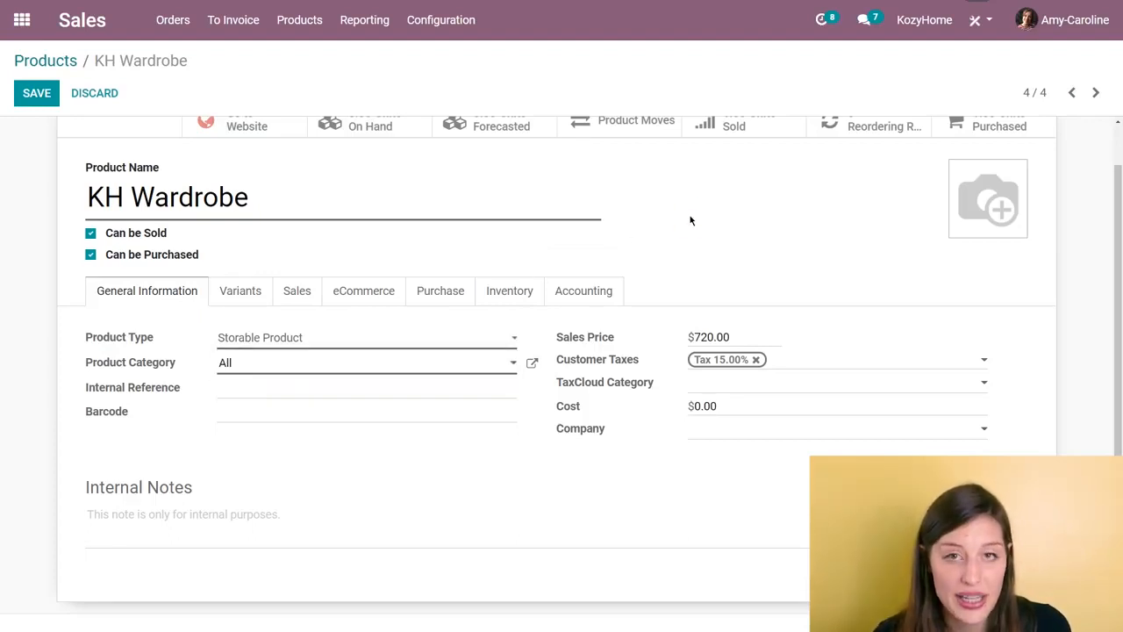
Step: Review KH Wardrobe's vendor, bill control policy and invoicing policy, and save the product
click(443, 298)
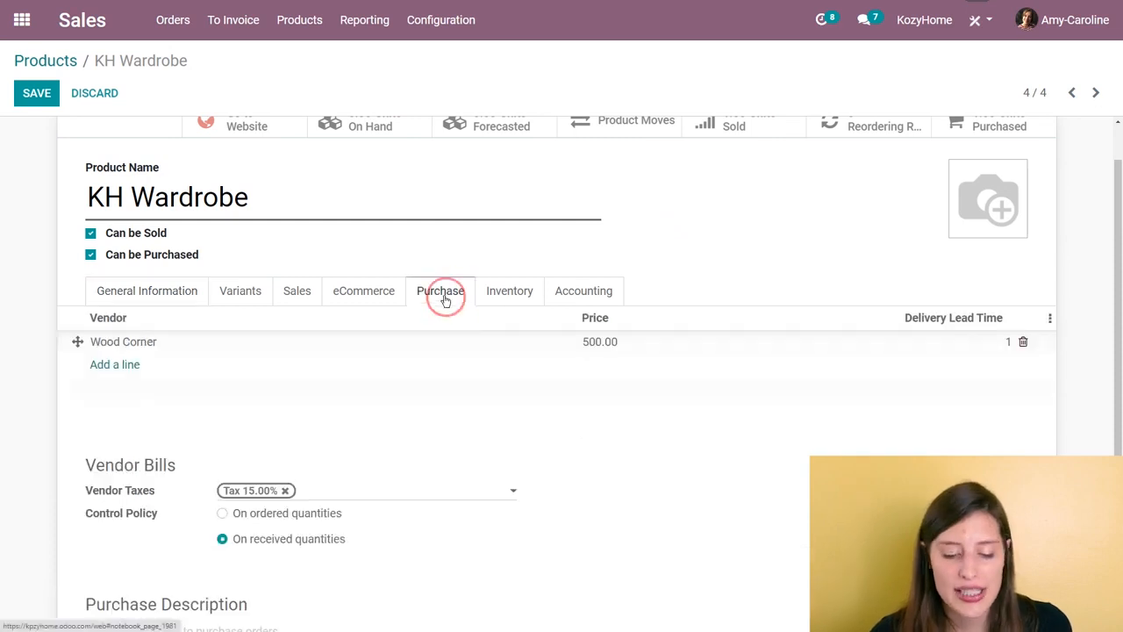
scroll(413, 404, down, 1)
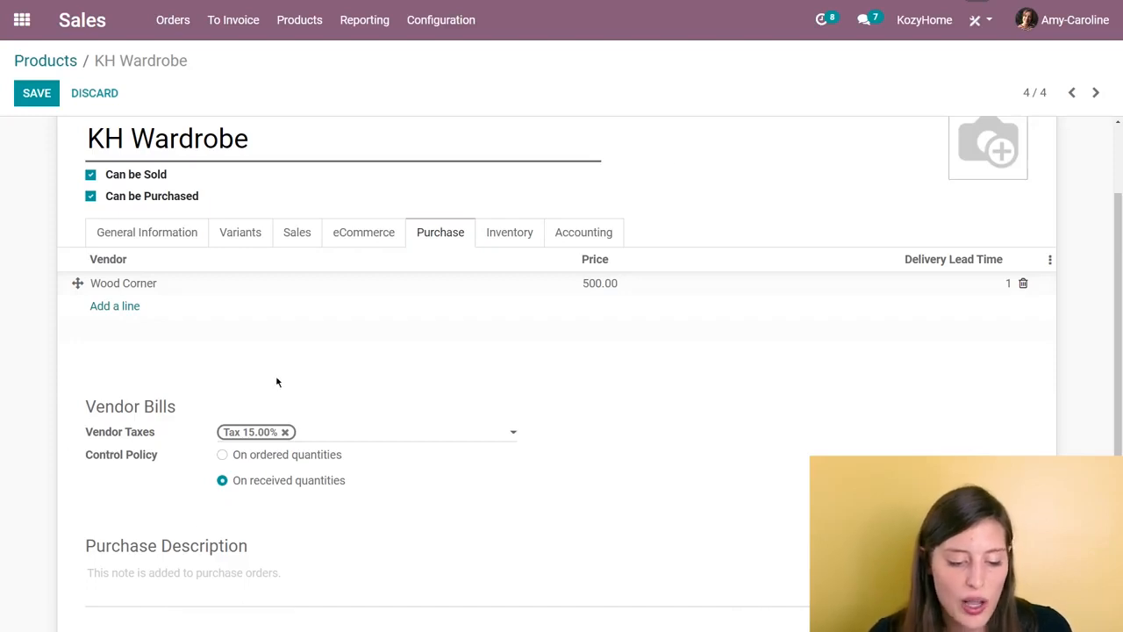
scroll(491, 507, up, 1)
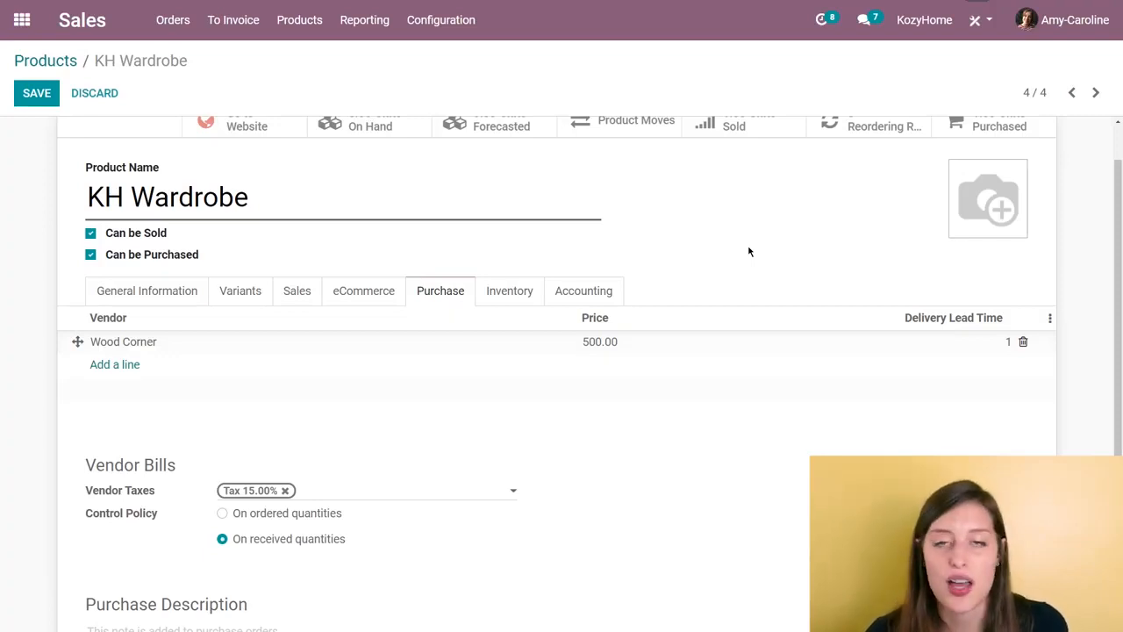
click(309, 291)
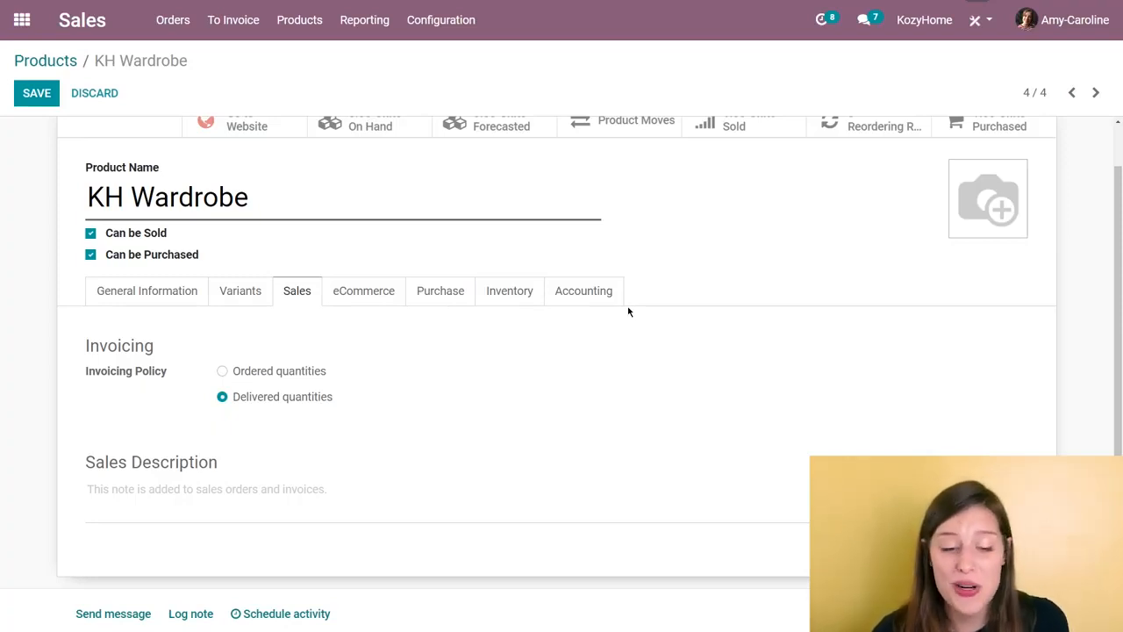
click(35, 93)
scroll(501, 271, up, 1)
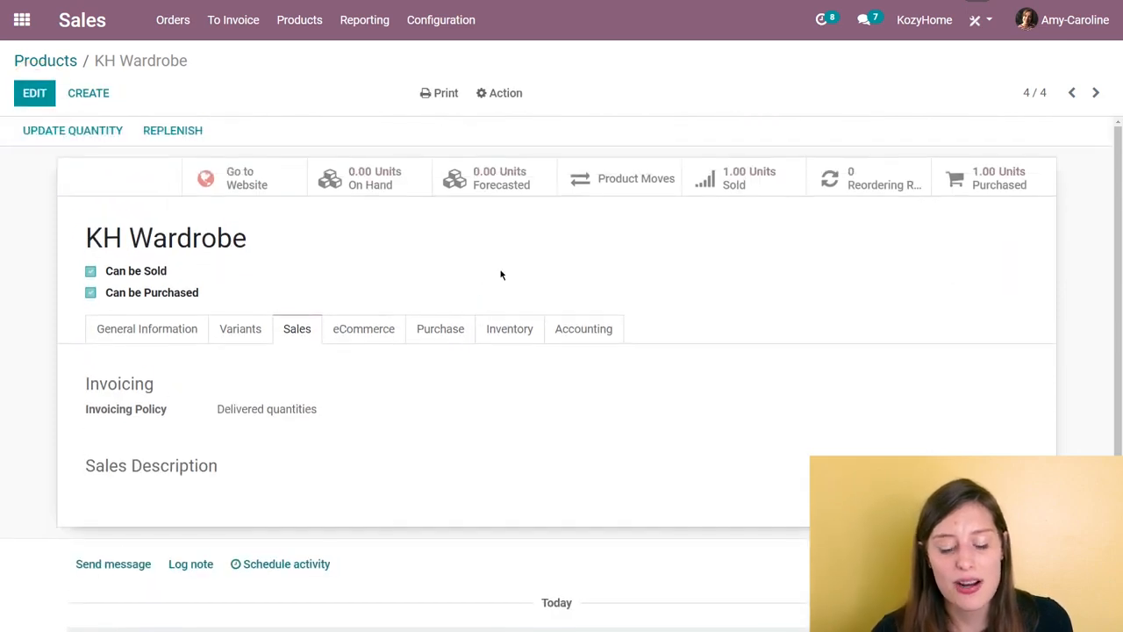